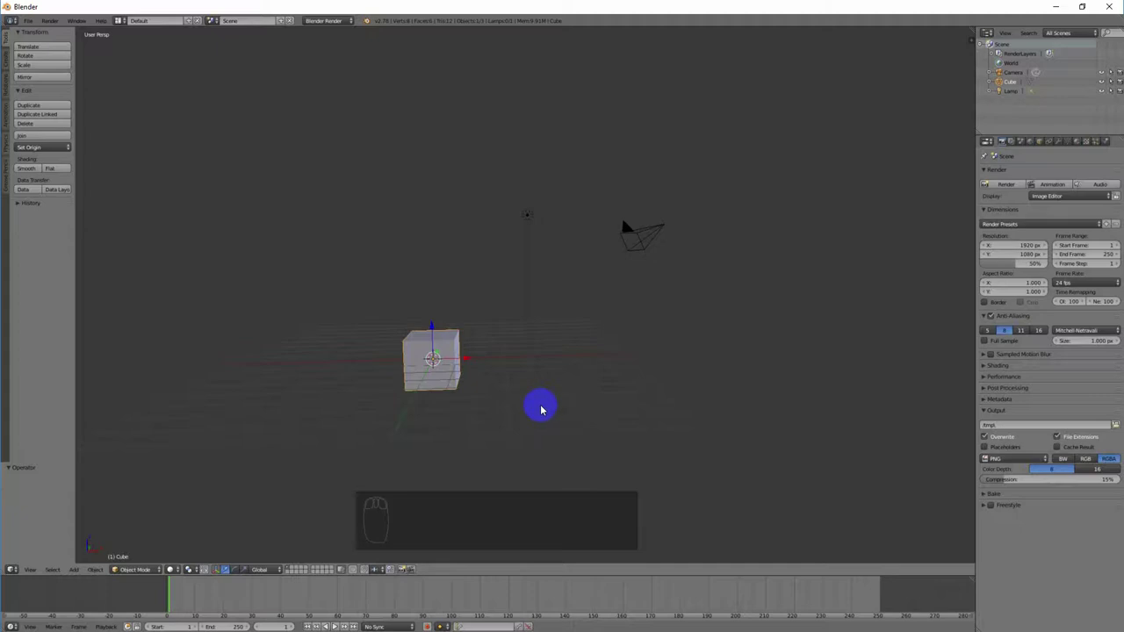
Step: Add a UV sphere to the scene and move it beside the cube, on the side away from the camera
scroll(414, 405, "up", 2)
scroll(413, 405, "down", 2)
middle_click_drag(524, 419, 582, 379)
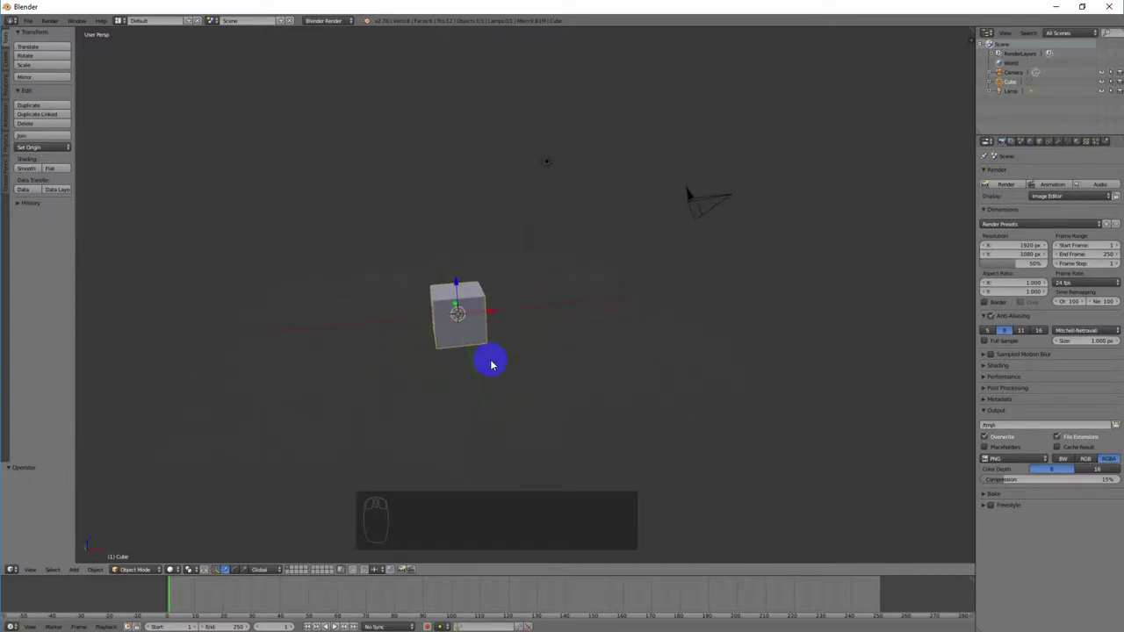
key("shift+a")
mouse_move(493, 360)
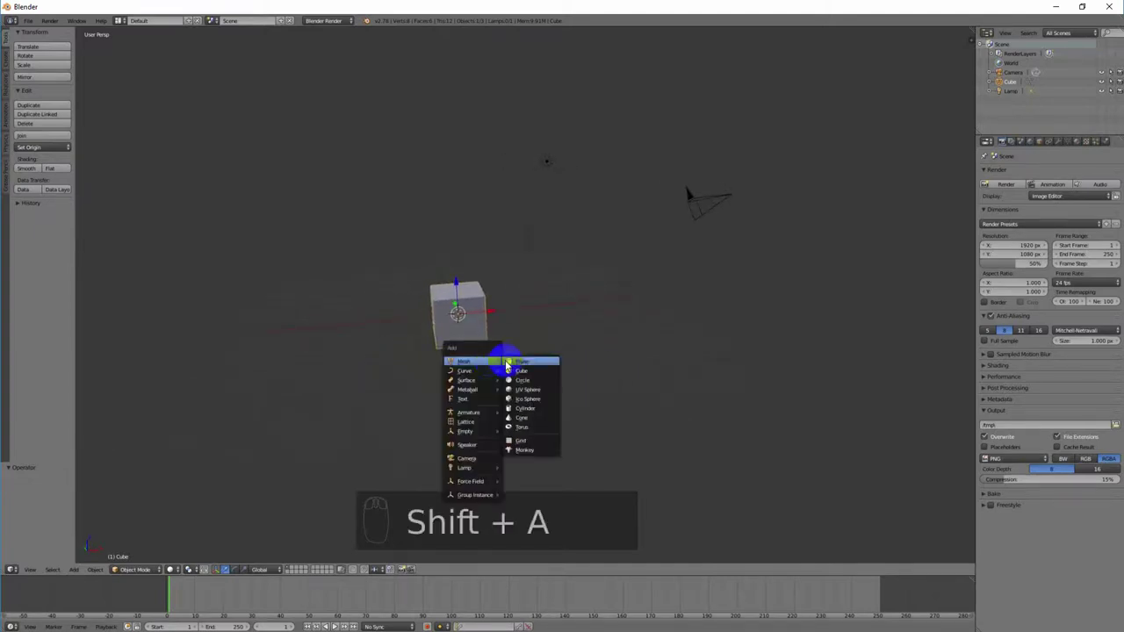
left_click(545, 391)
key("g")
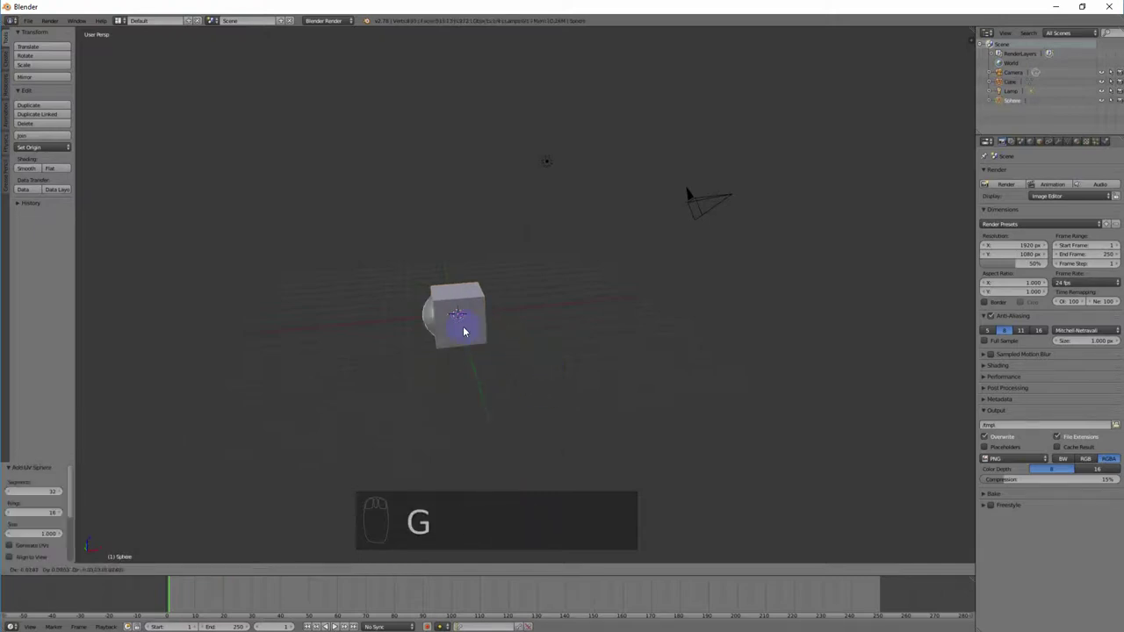
left_click(405, 320)
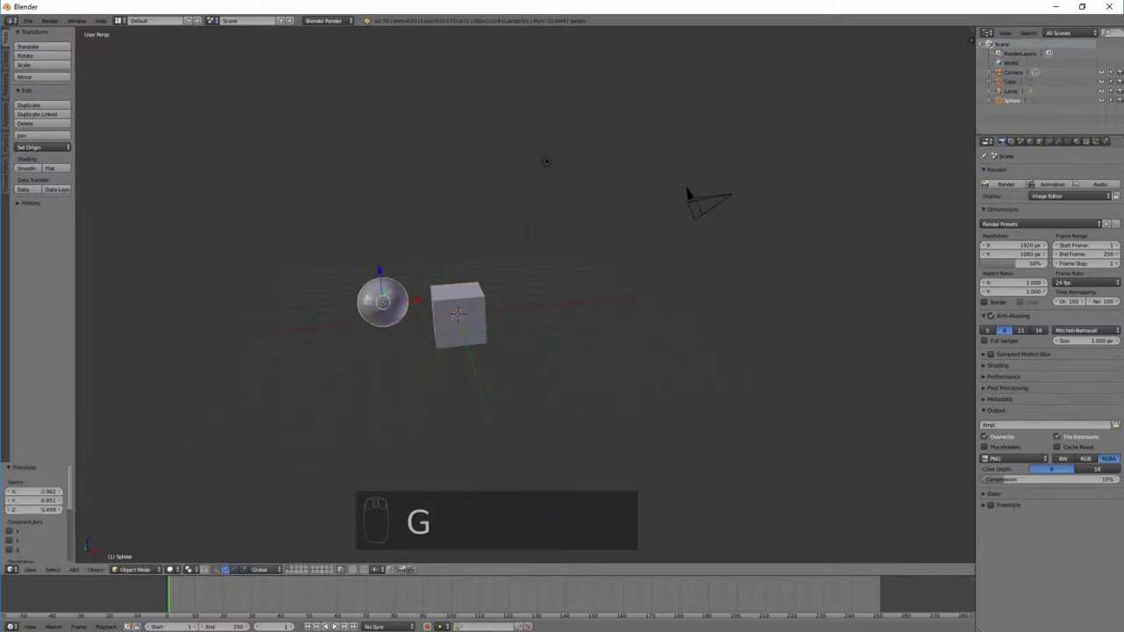
Step: Add a cone, shift it about 2.6 units along X beside the cube, and raise it about 1.03 units along Z
middle_click_drag(547, 342, 586, 371)
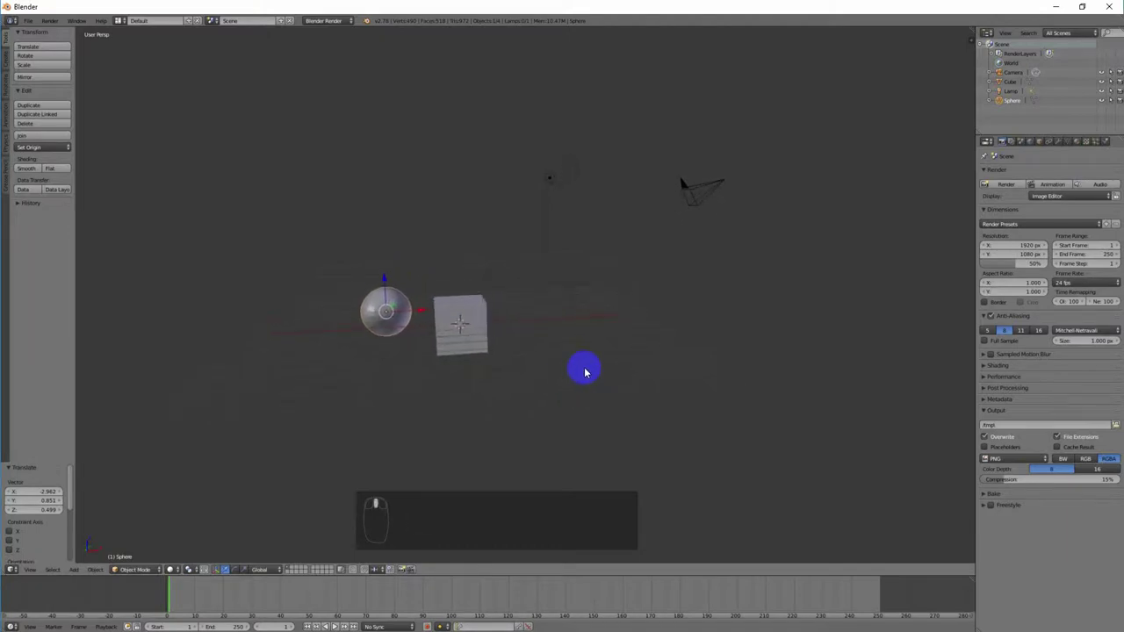
key("shift+a")
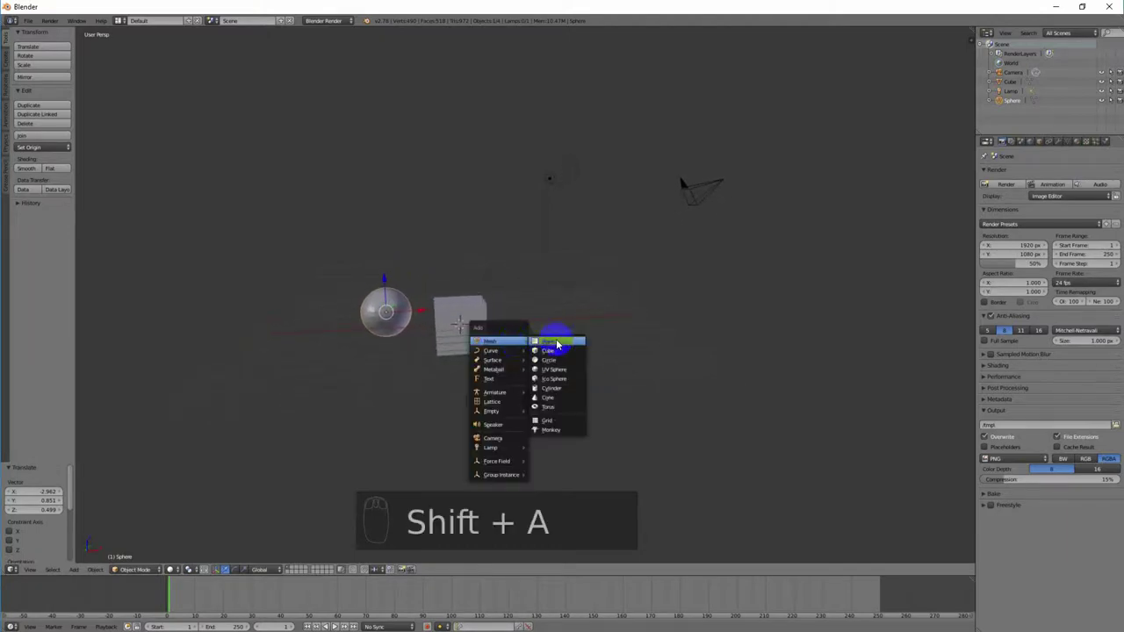
left_click(565, 399)
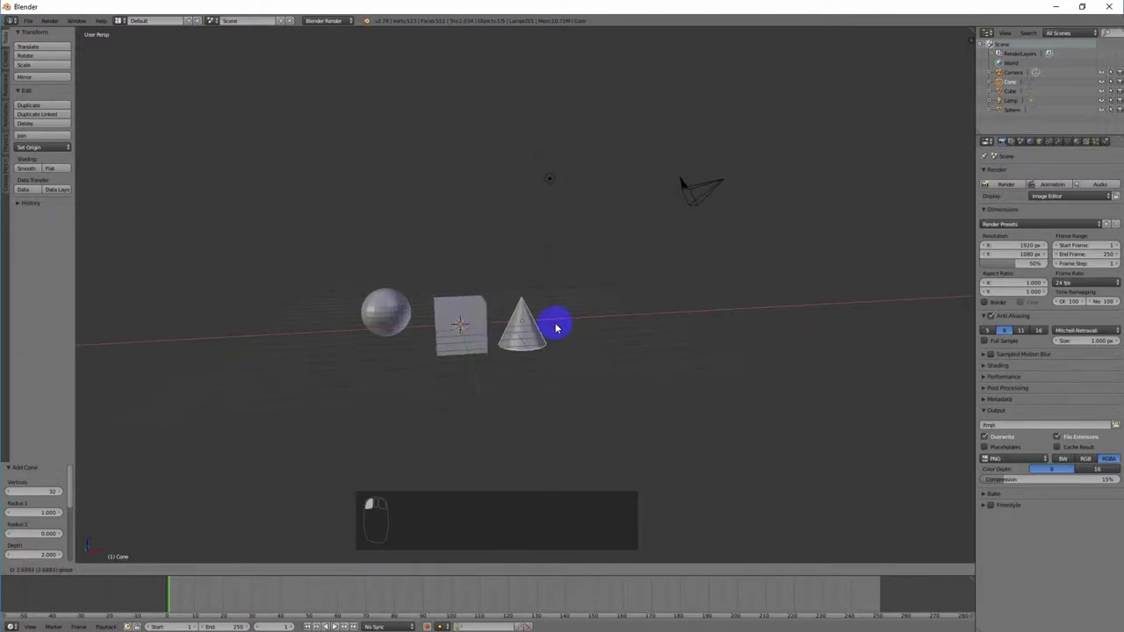
left_click(556, 322)
key("g")
key("z")
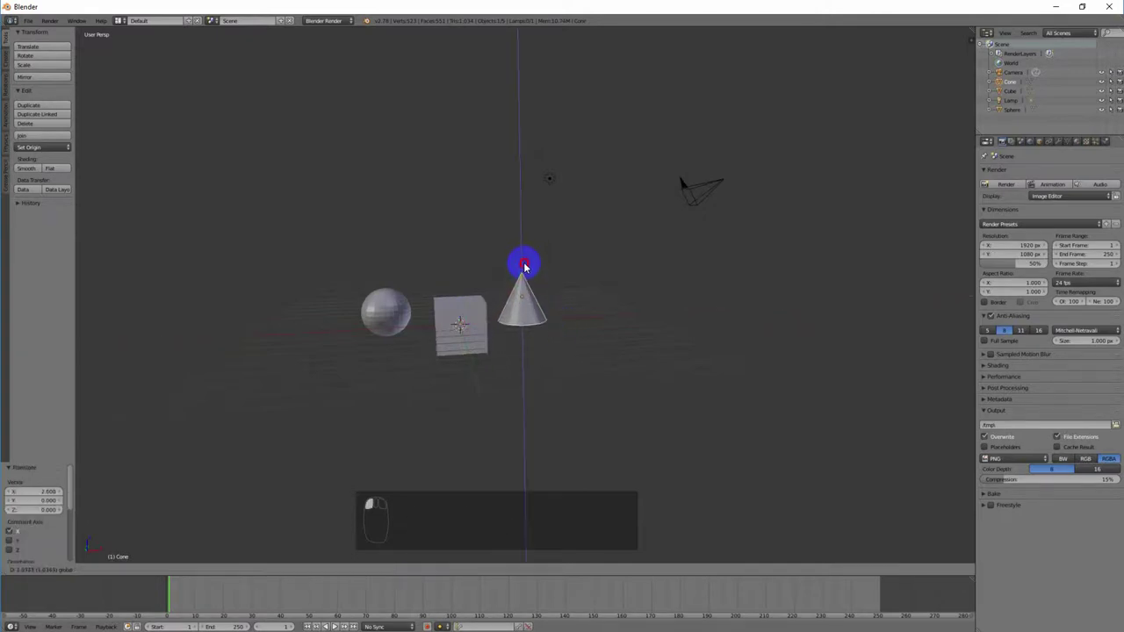
left_click(525, 263)
Step: Raise the cube and the sphere along Z so both sit above the grid like the cone
right_click(453, 301)
key("g")
key("z")
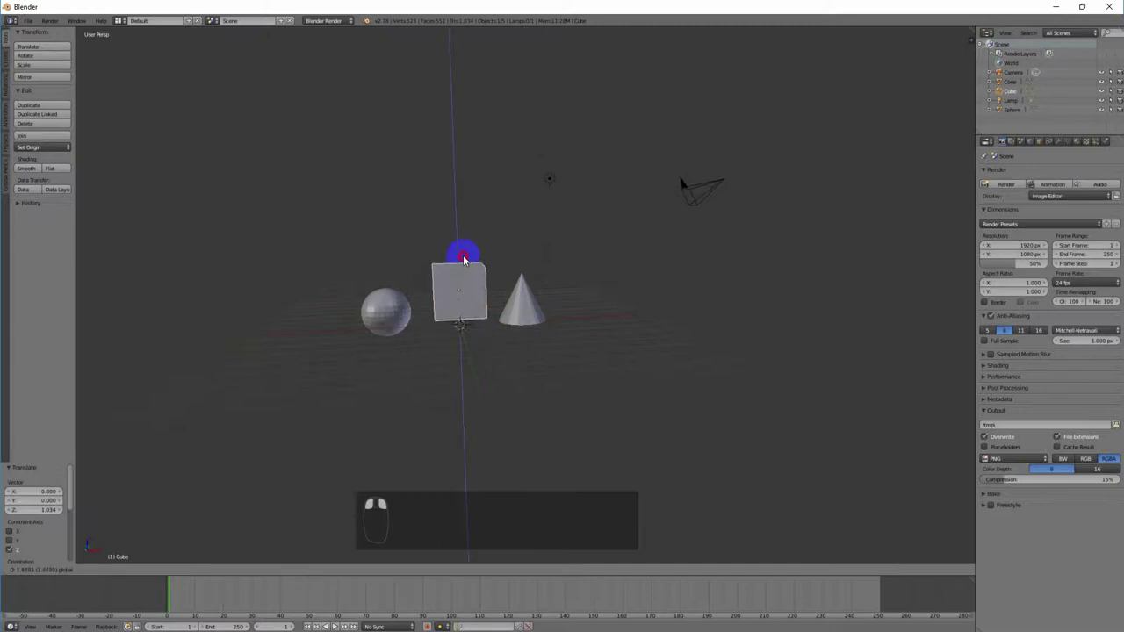
left_click(391, 305)
right_click(391, 281)
key("g")
key("z")
left_click(393, 272)
Step: Move the sphere along Y in the orthographic right view to line it up with the cube and cone
key("KP_3")
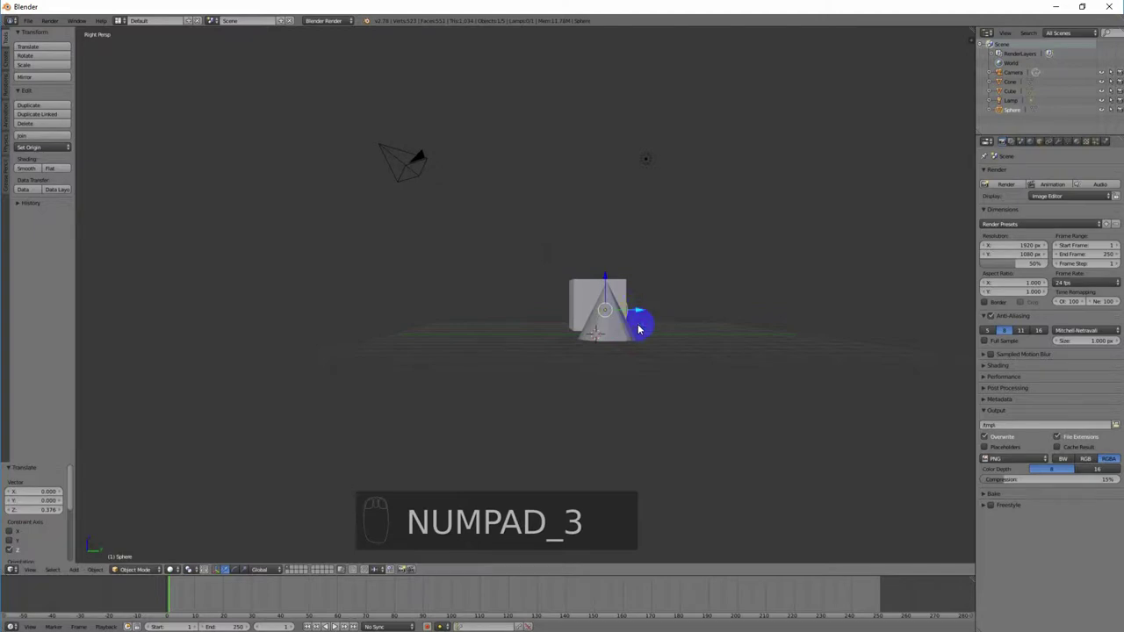
key("KP_0")
key("KP_0")
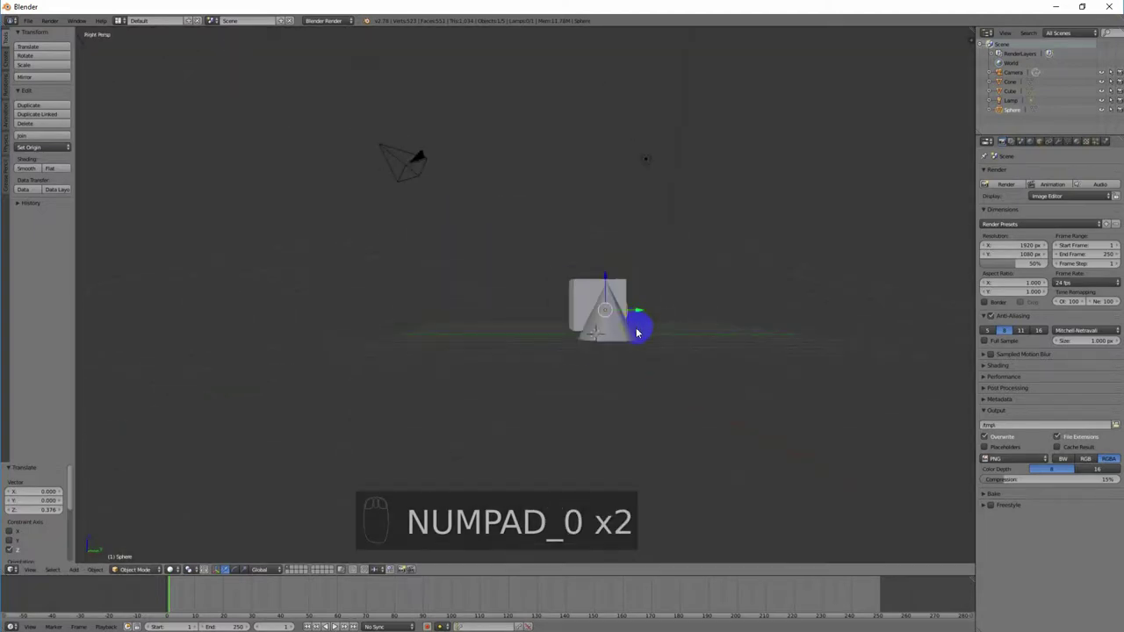
key("KP_5")
key("g")
key("y")
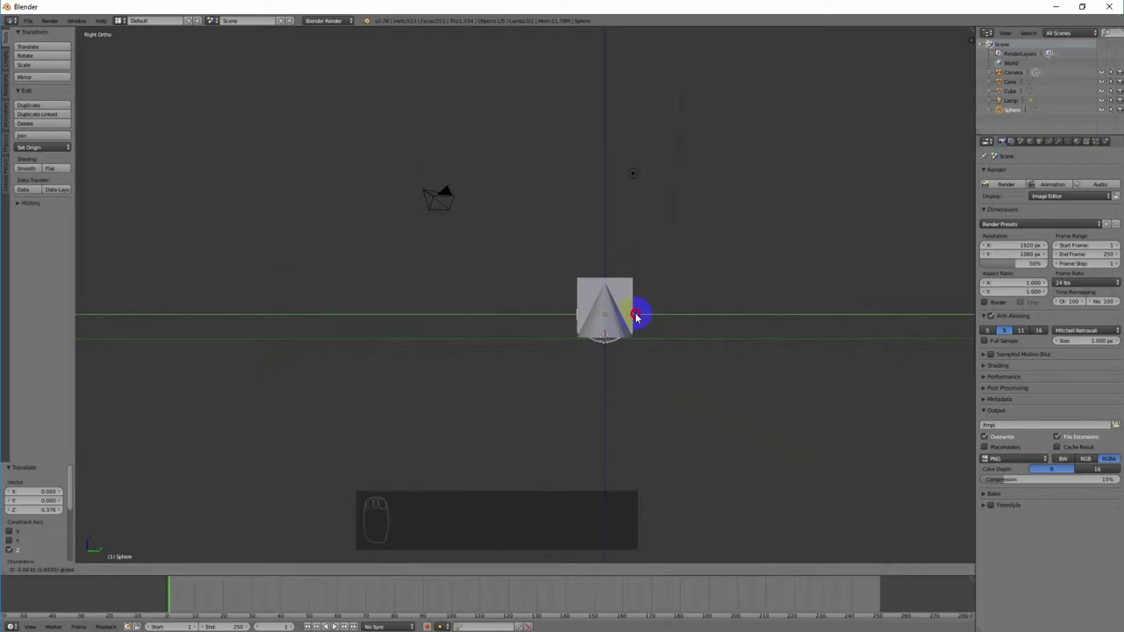
left_click(634, 313)
Step: Fine-tune the cube's height along Z so its base rests at grid level
left_click_drag(603, 286, 605, 290)
middle_click_drag(565, 371, 615, 374)
left_click(523, 300)
left_click(550, 267)
left_click(590, 345)
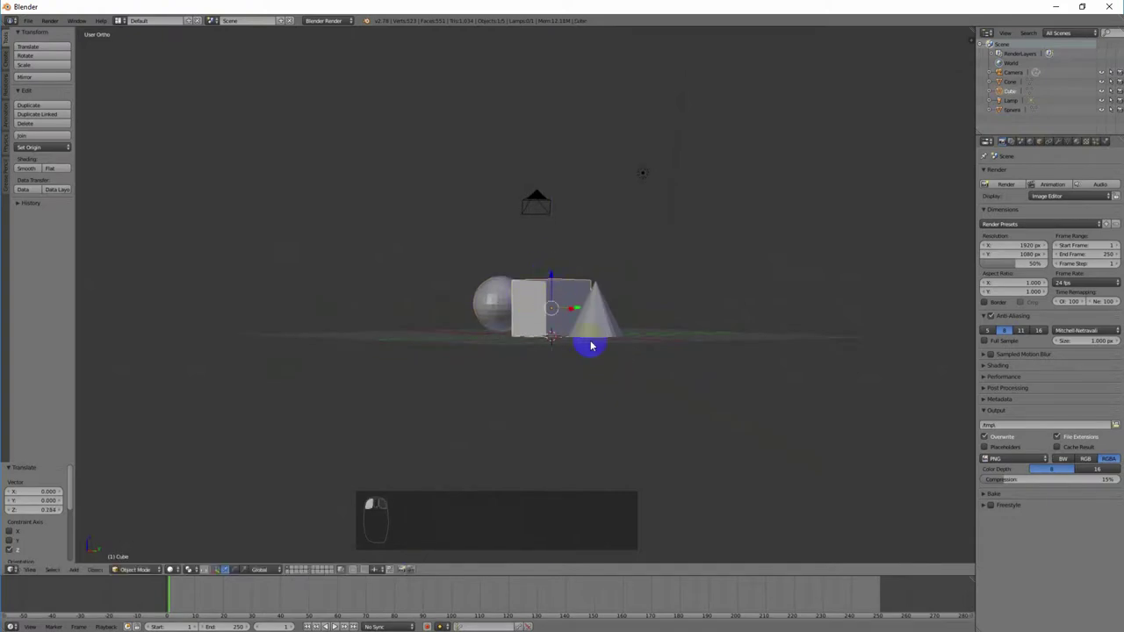
Step: Adjust the sphere's height along Z to match the cube and cone, and check the arrangement through the camera
right_click(490, 299)
left_click_drag(500, 269, 501, 266)
key("KP_0")
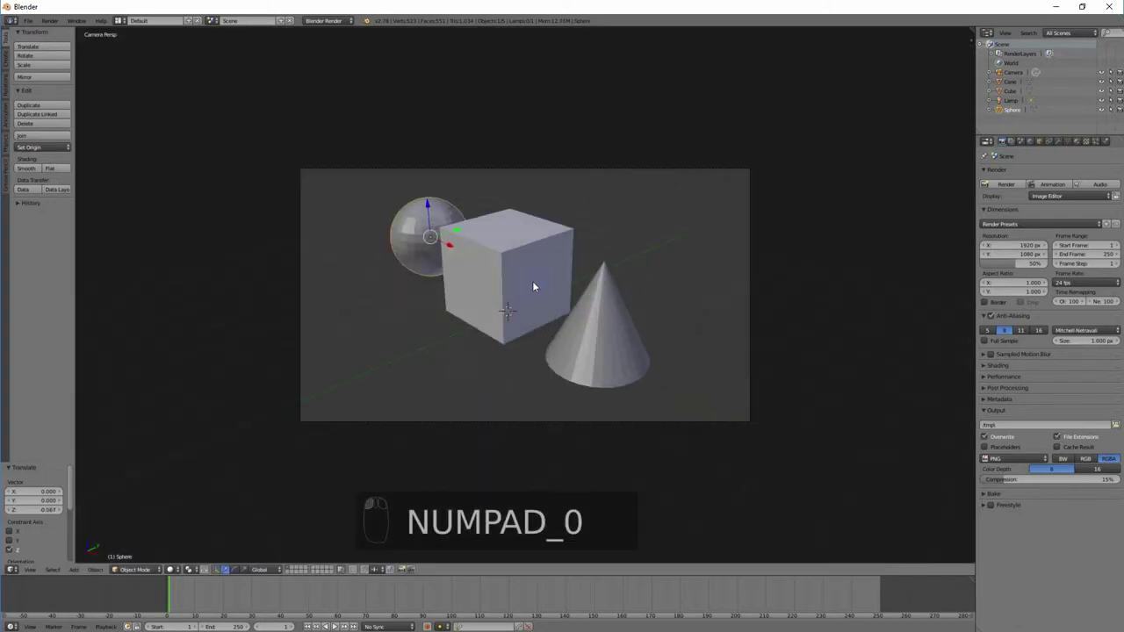
key("KP_0")
middle_click_drag(536, 291, 408, 273)
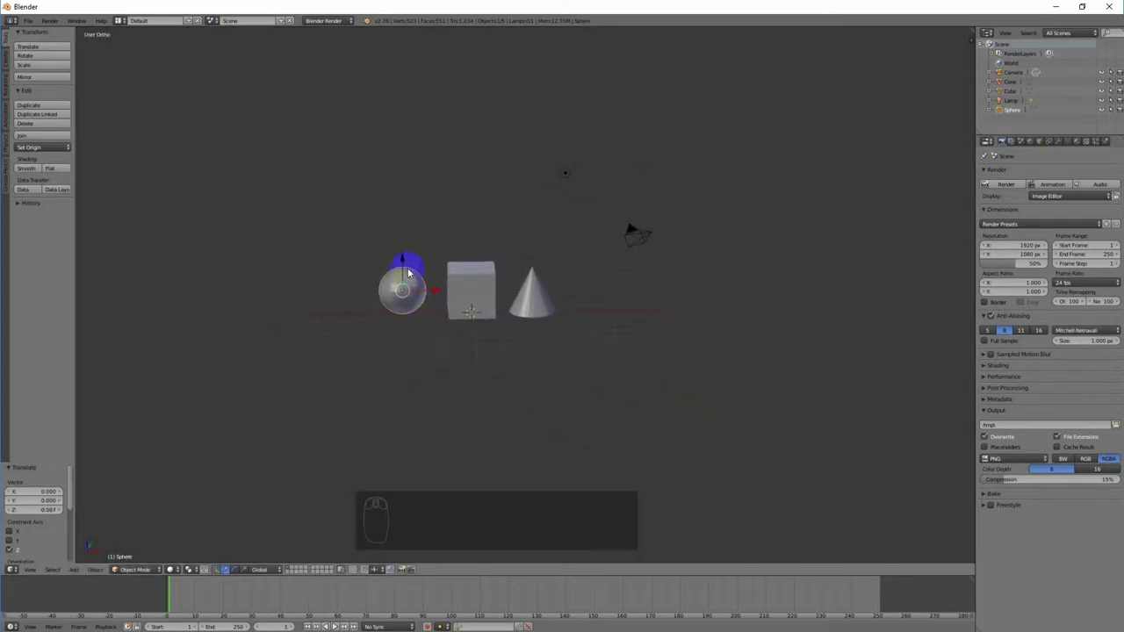
left_click_drag(402, 261, 402, 256)
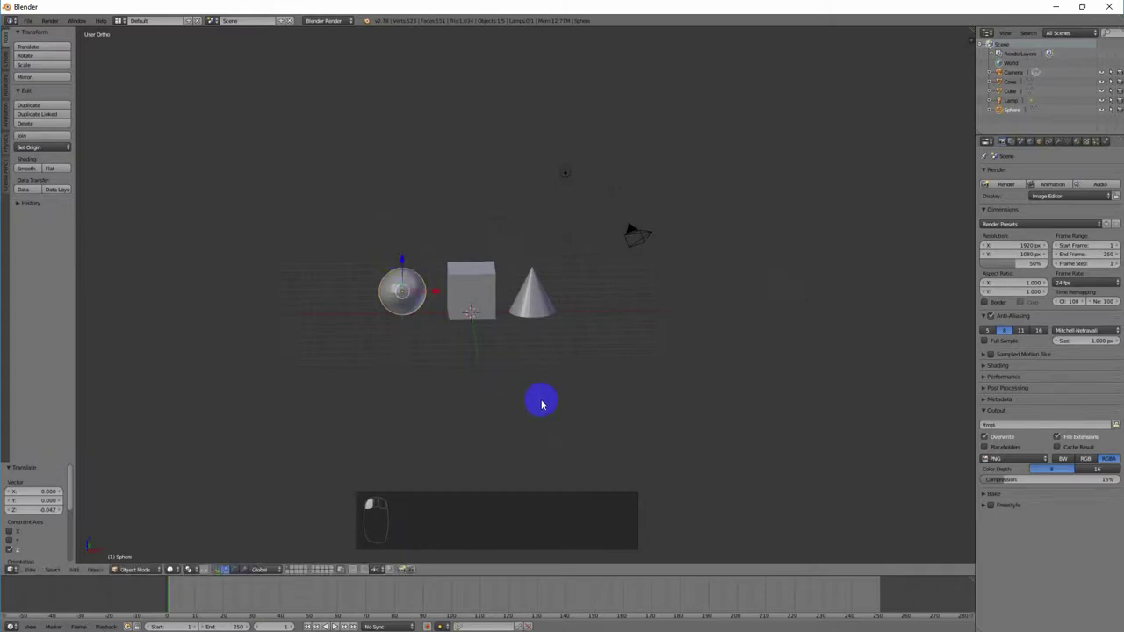
Step: Add a plane beneath the objects and scale it up about 25.5 times as a floor
key("shift+a")
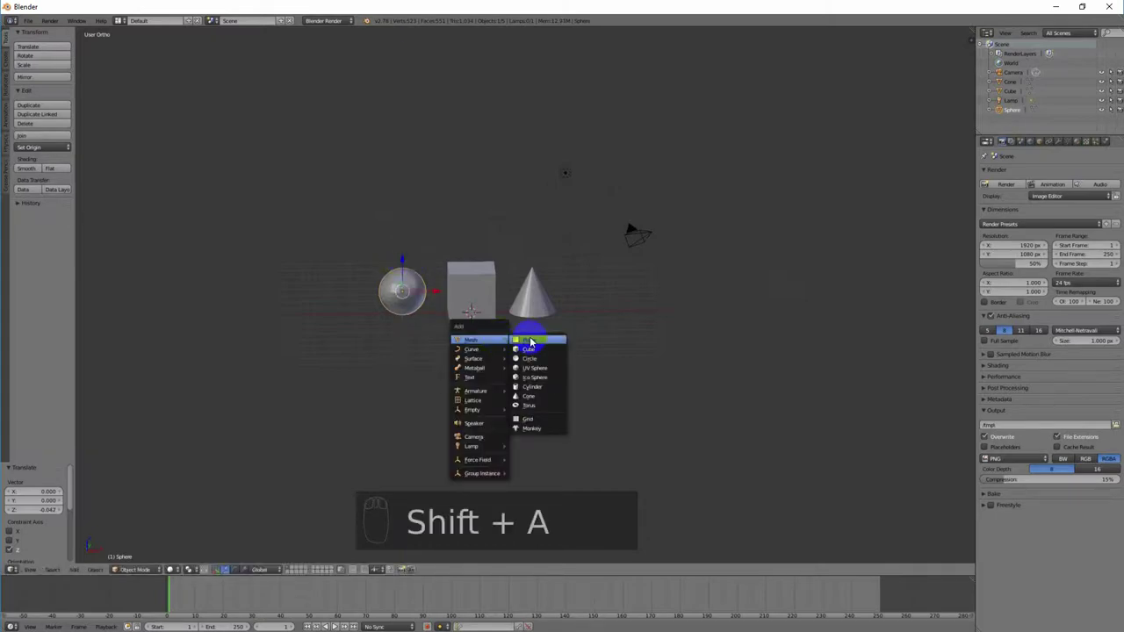
left_click(530, 339)
key("s")
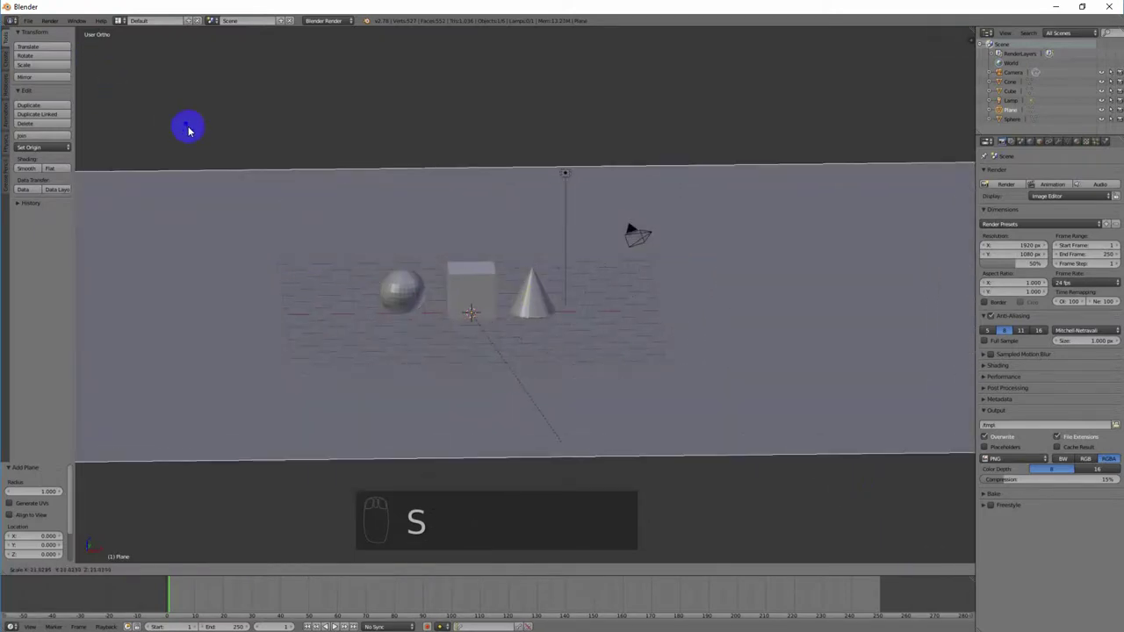
left_click(278, 208)
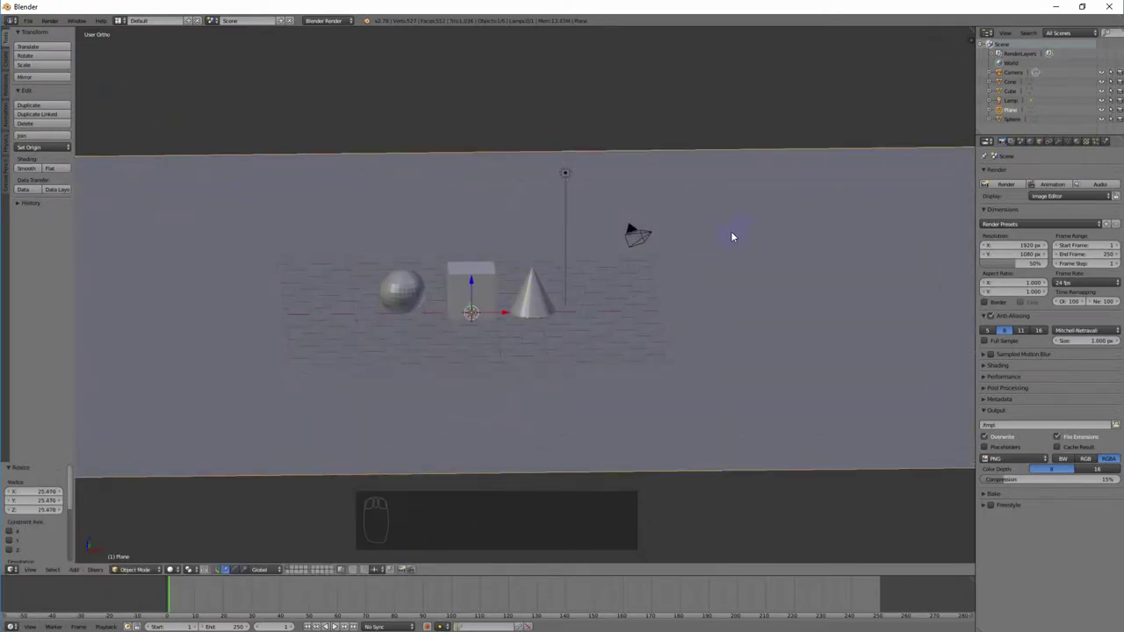
Step: From the top view, centre the camera in front of the cube and rotate it about 48° to face the row of objects
key("KP_7")
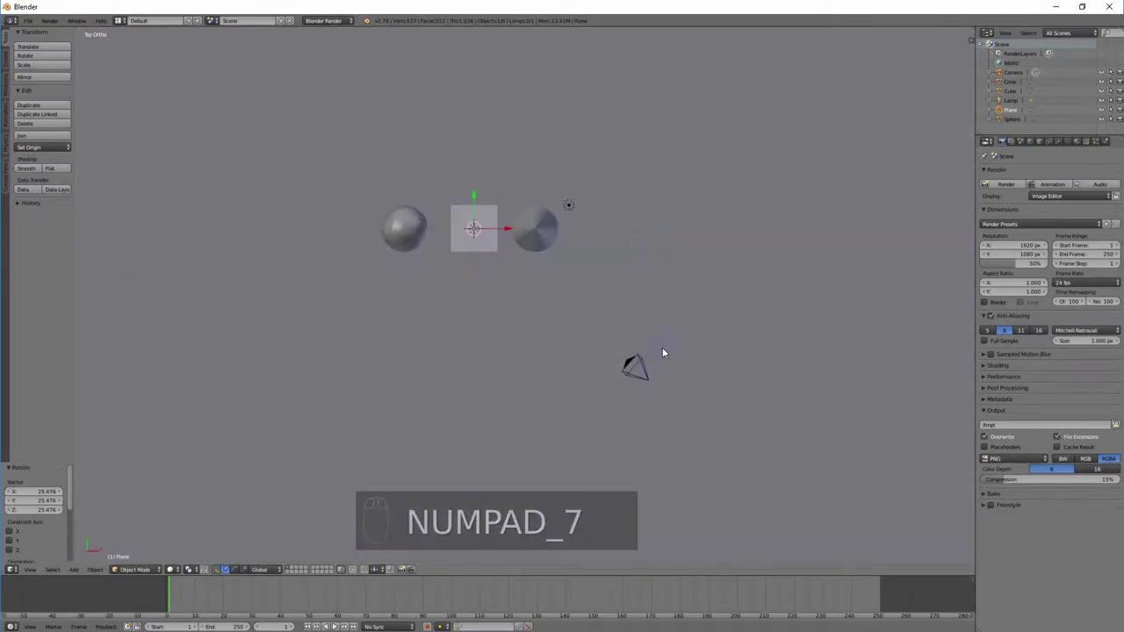
right_click(637, 364)
key("g")
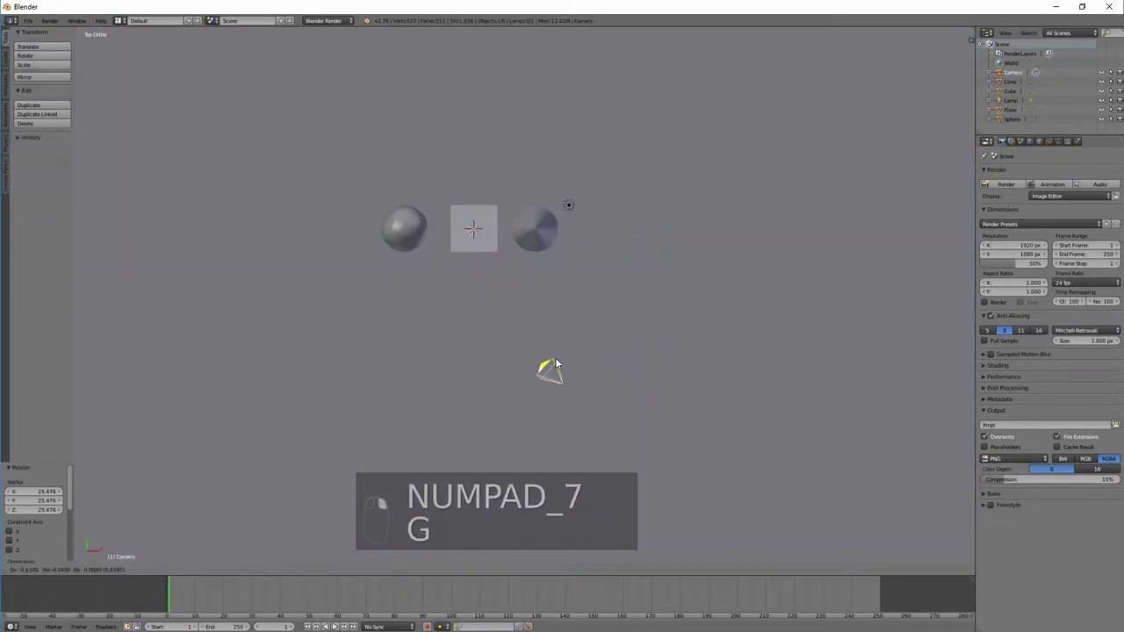
left_click(491, 355)
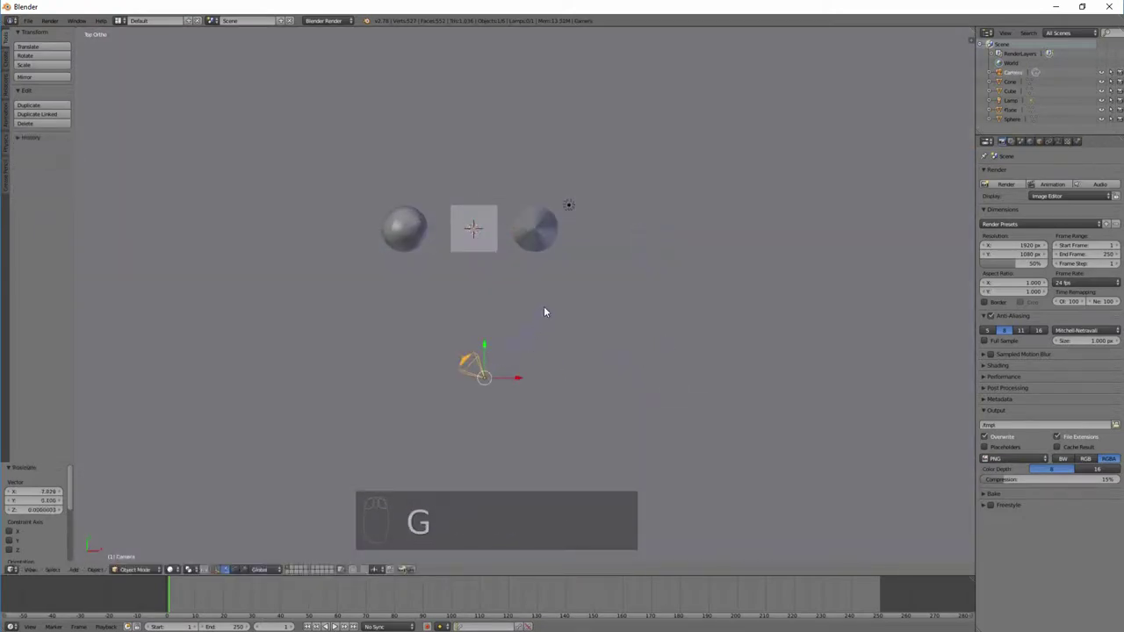
key("r")
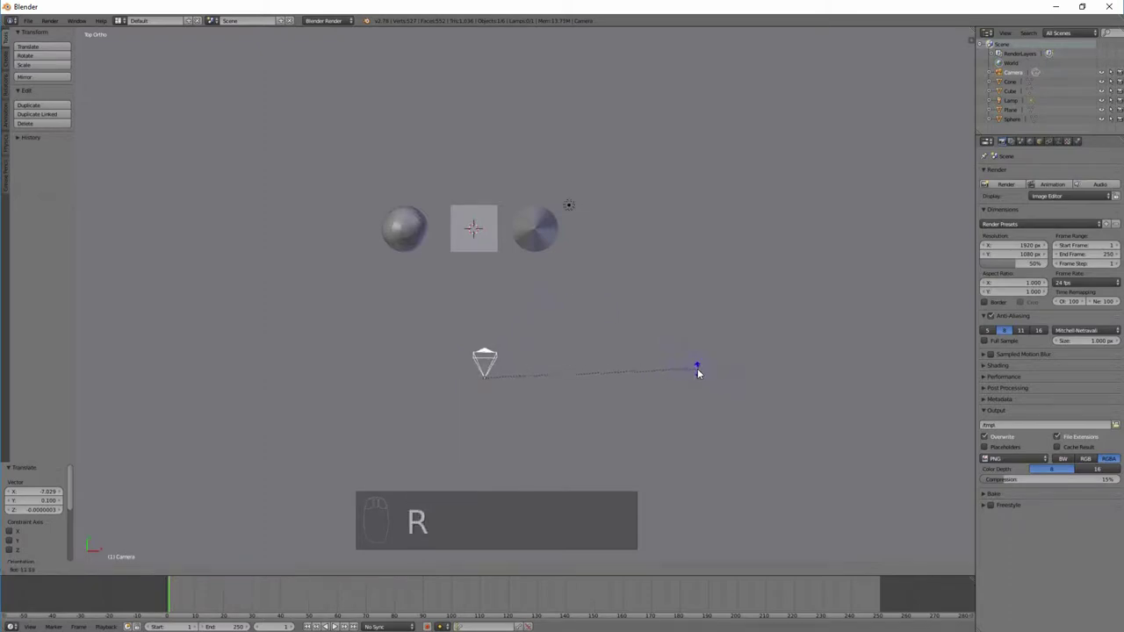
left_click(697, 372)
key("g")
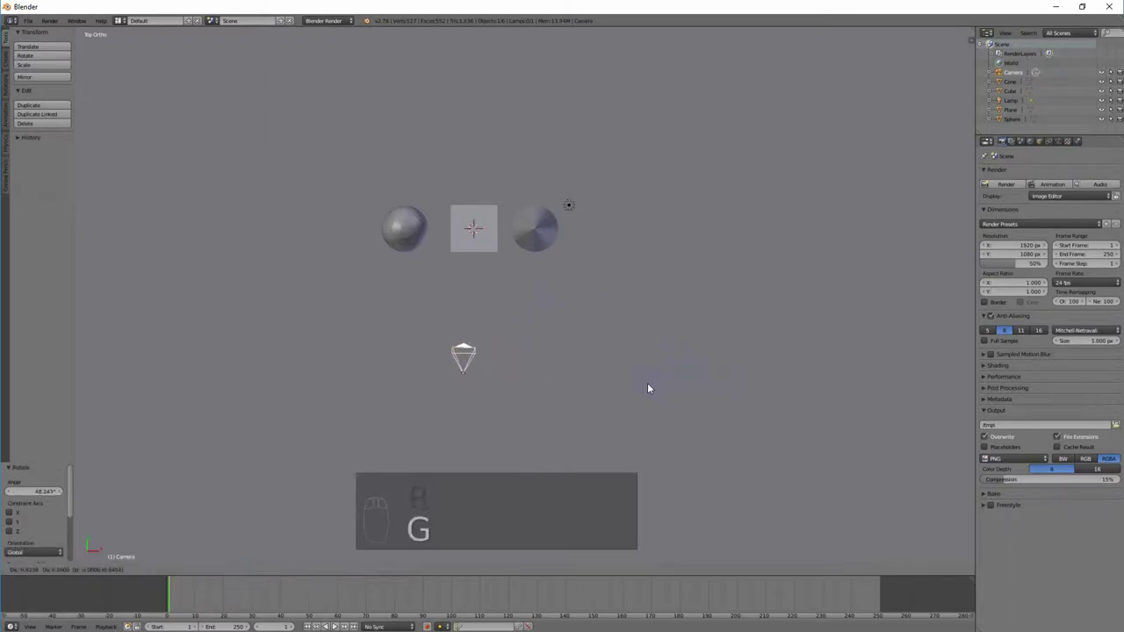
left_click(659, 387)
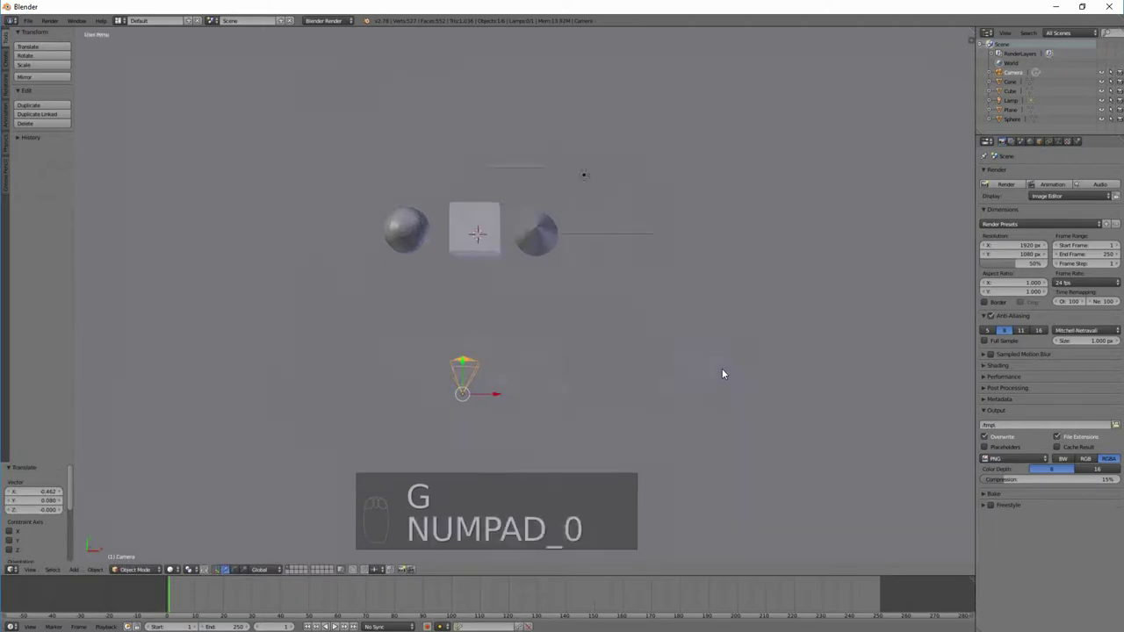
Step: Shift the camera while looking through it so the three objects sit higher in the frame
key("KP_0")
key("KP_0")
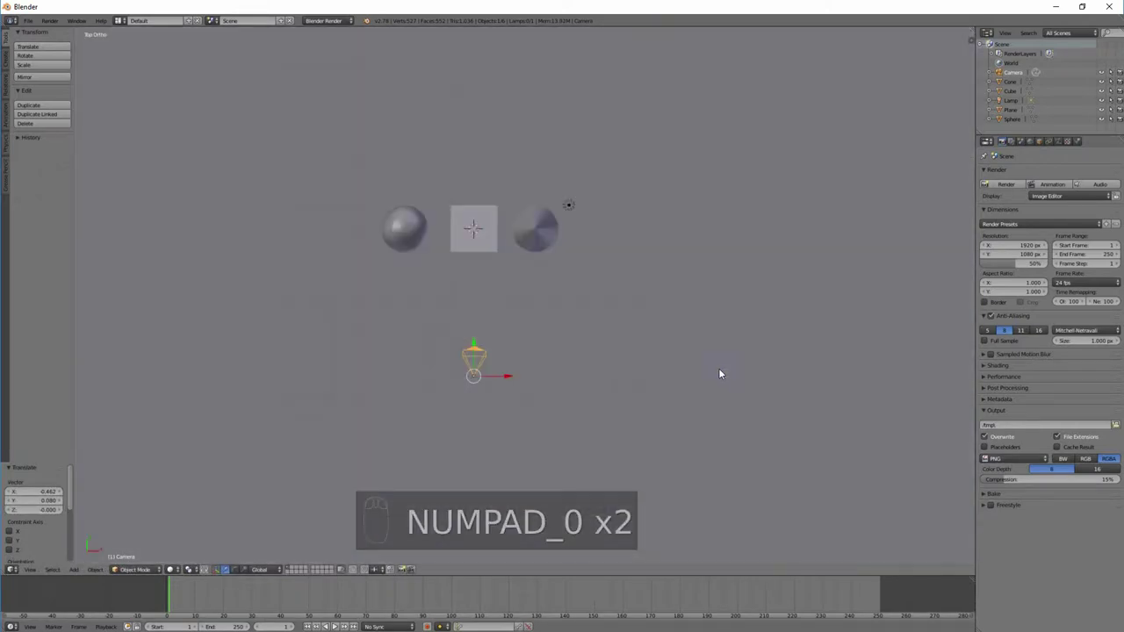
key("KP_0")
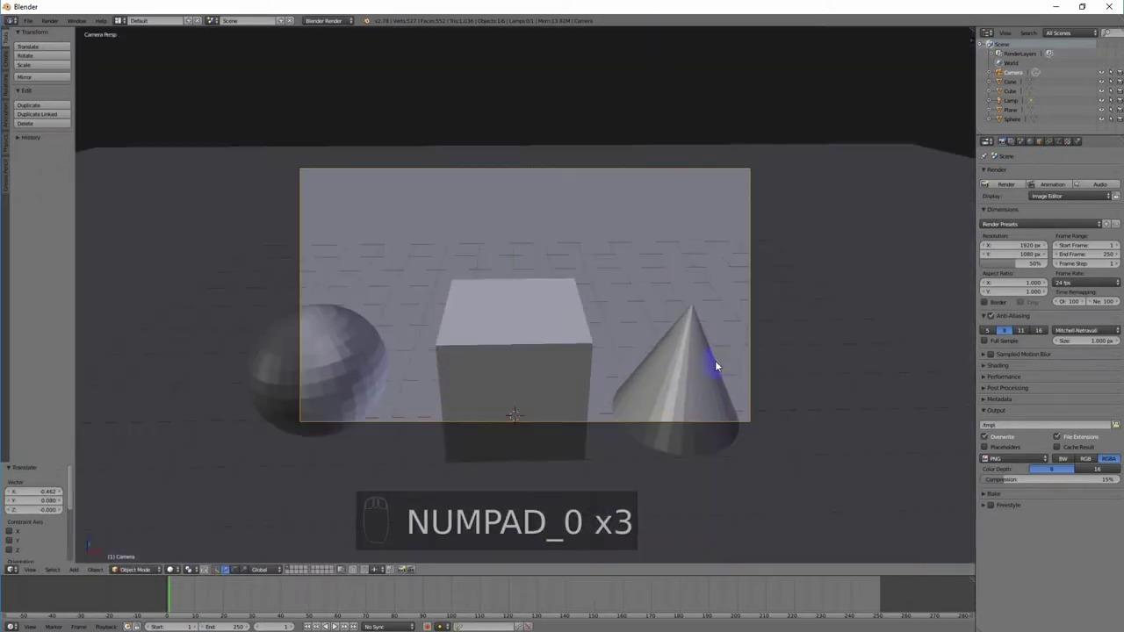
key("g")
left_click(692, 441)
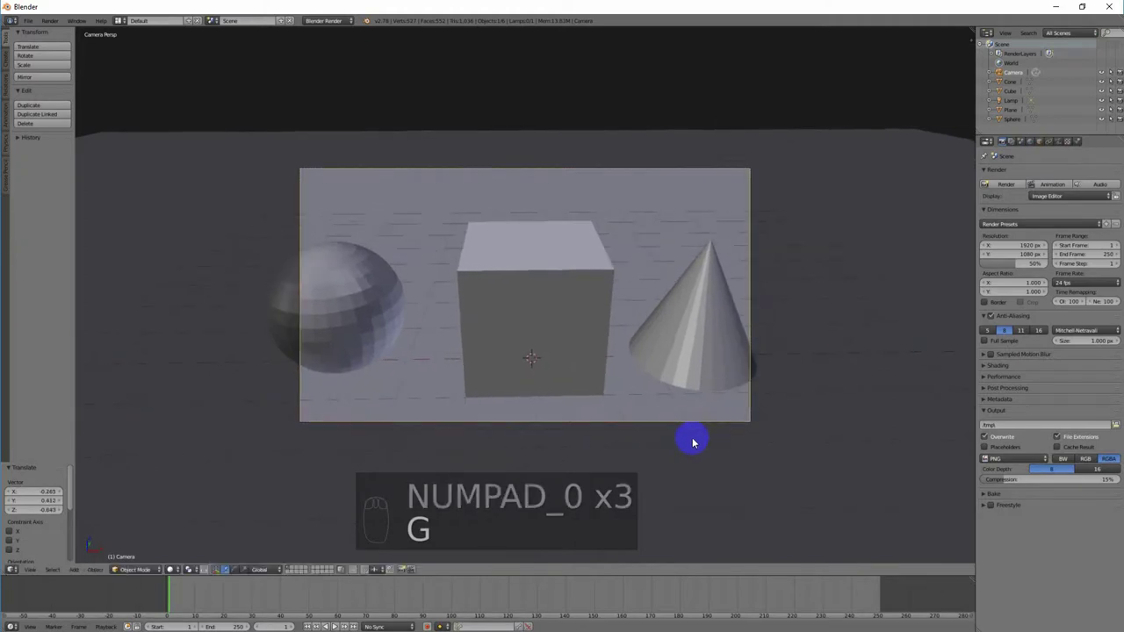
Step: Move the camera back about 1.8 units in top view and reframe it so all three objects fit in the shot
key("KP_7")
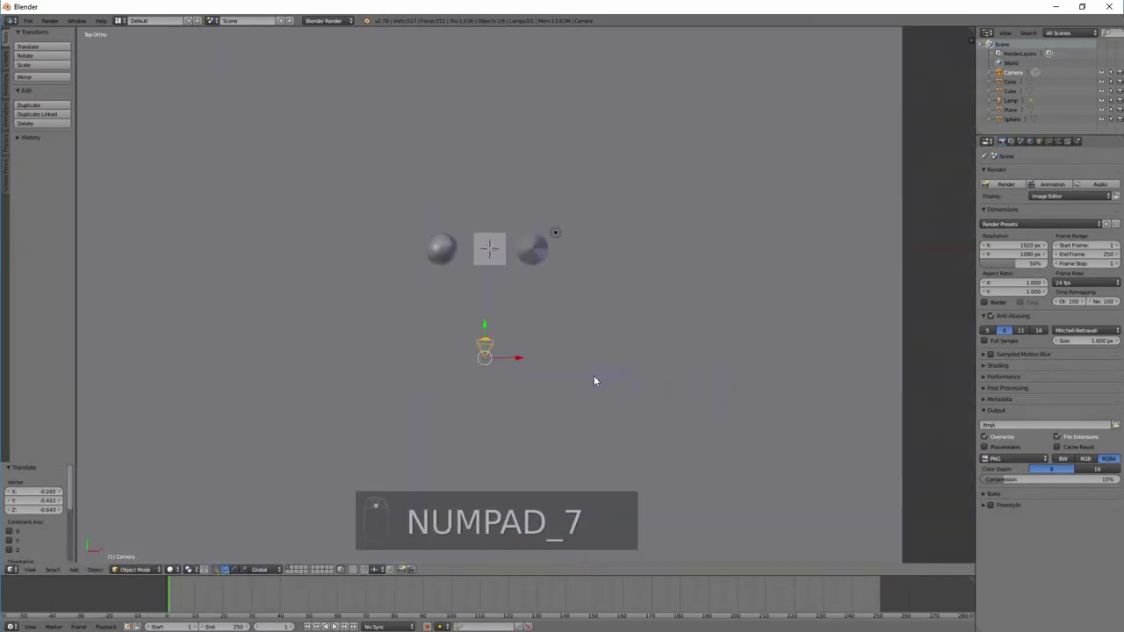
key("g")
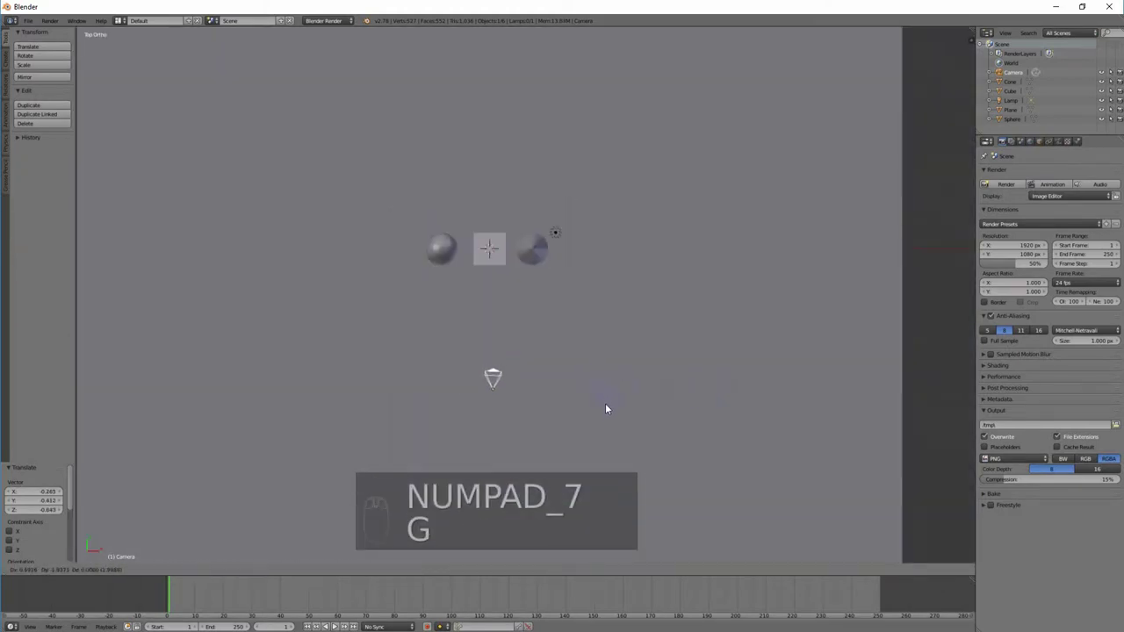
left_click(603, 403)
key("KP_0")
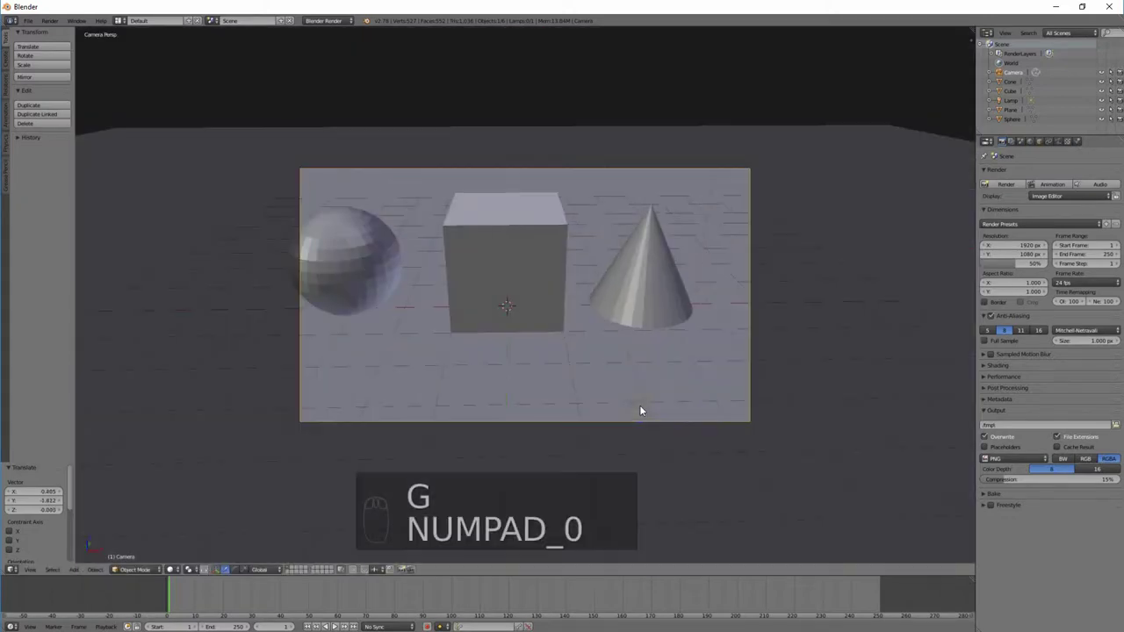
key("g")
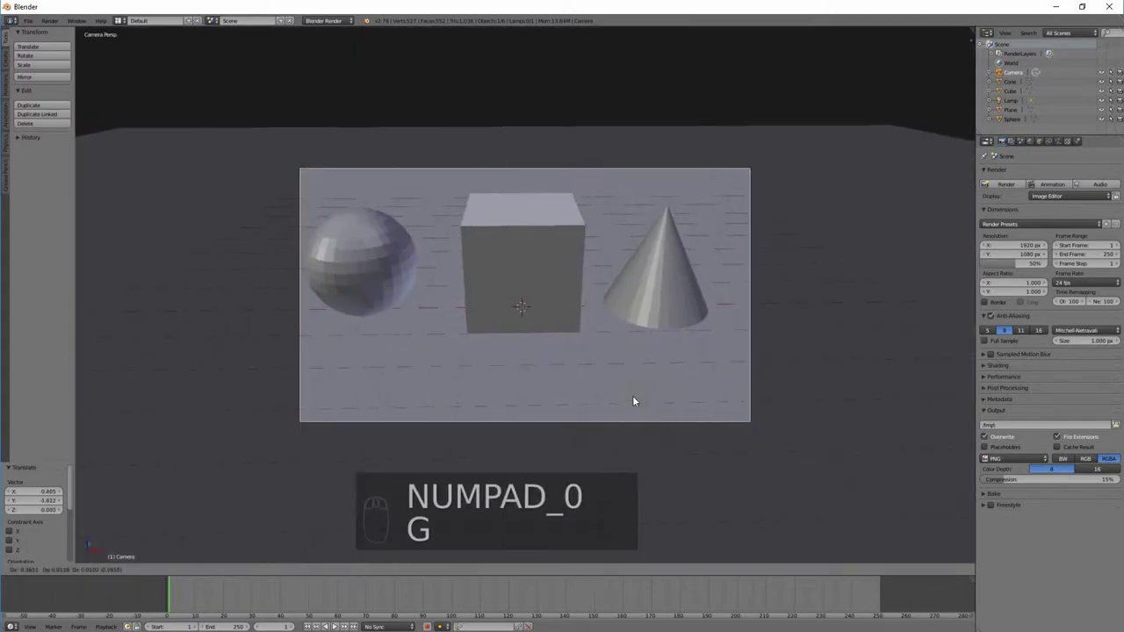
left_click(619, 380)
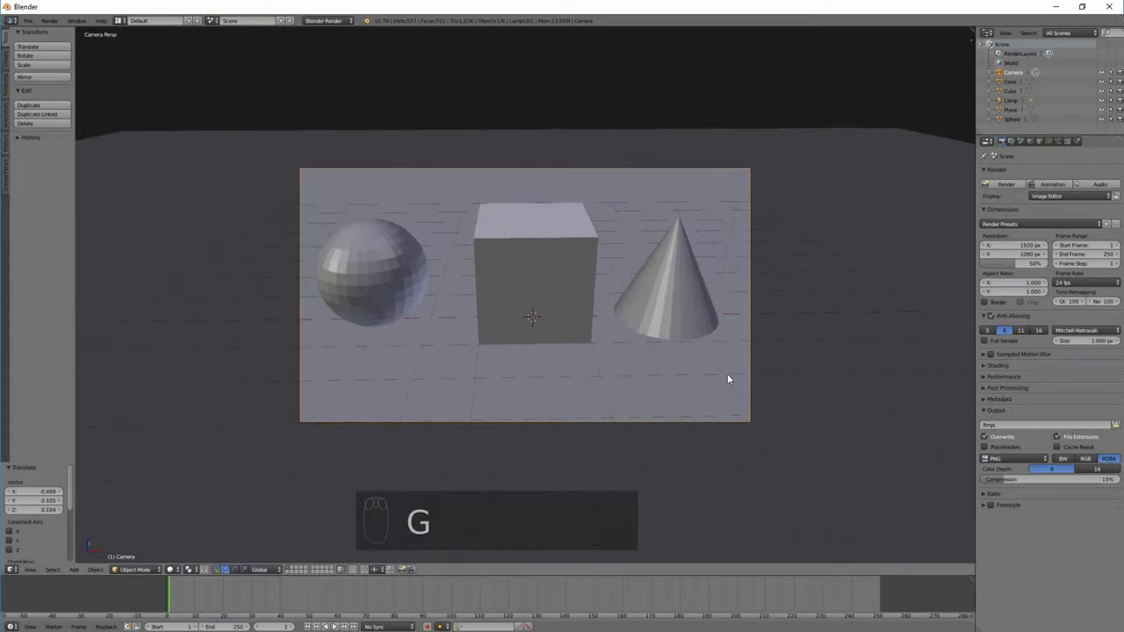
Step: Move the lamp in top view diagonally away from the cone, about 1.4 units in X and 1.5 units in Y
key("KP_0")
right_click(555, 235)
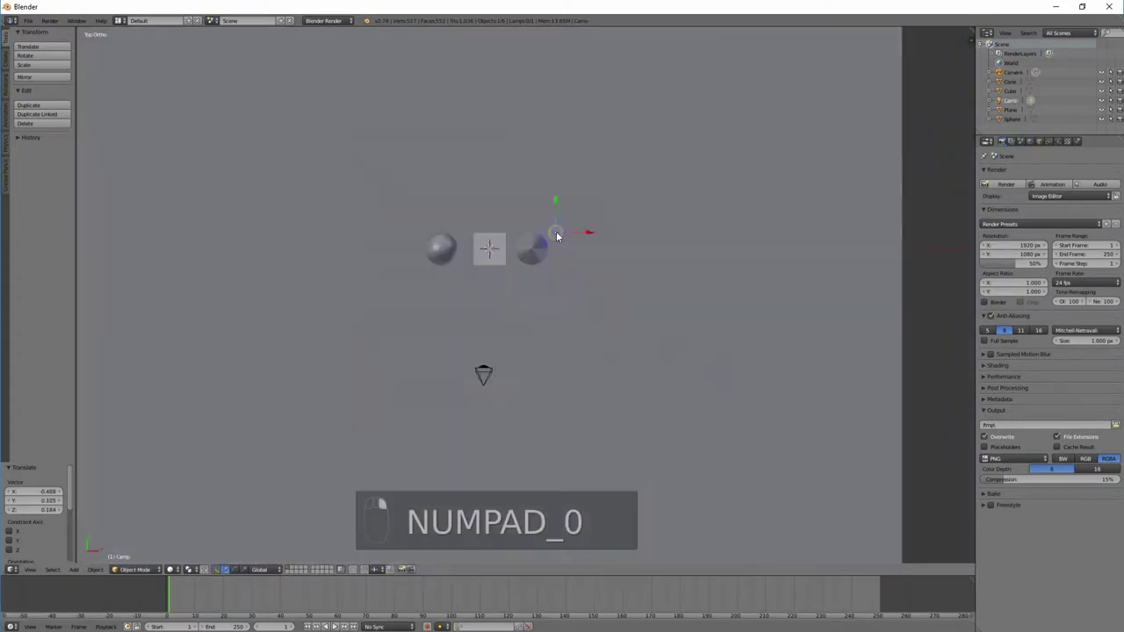
key("g")
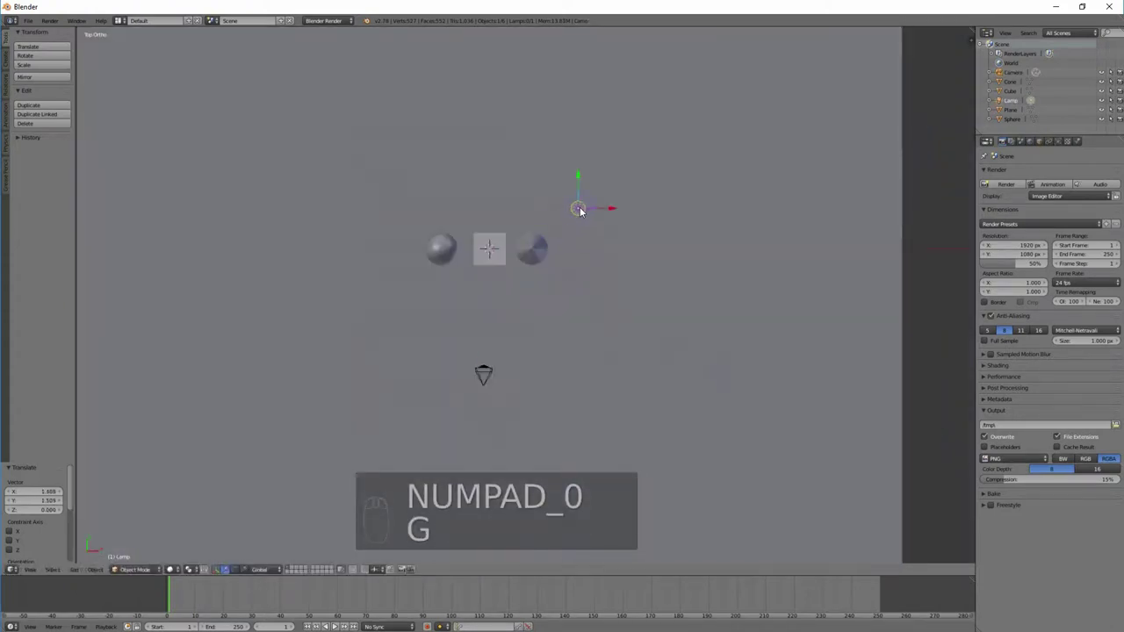
Step: Duplicate the lamp twice in top view, placing one copy diagonally in front of the sphere and the other in front of the cone
left_click(579, 211)
key("shift+d")
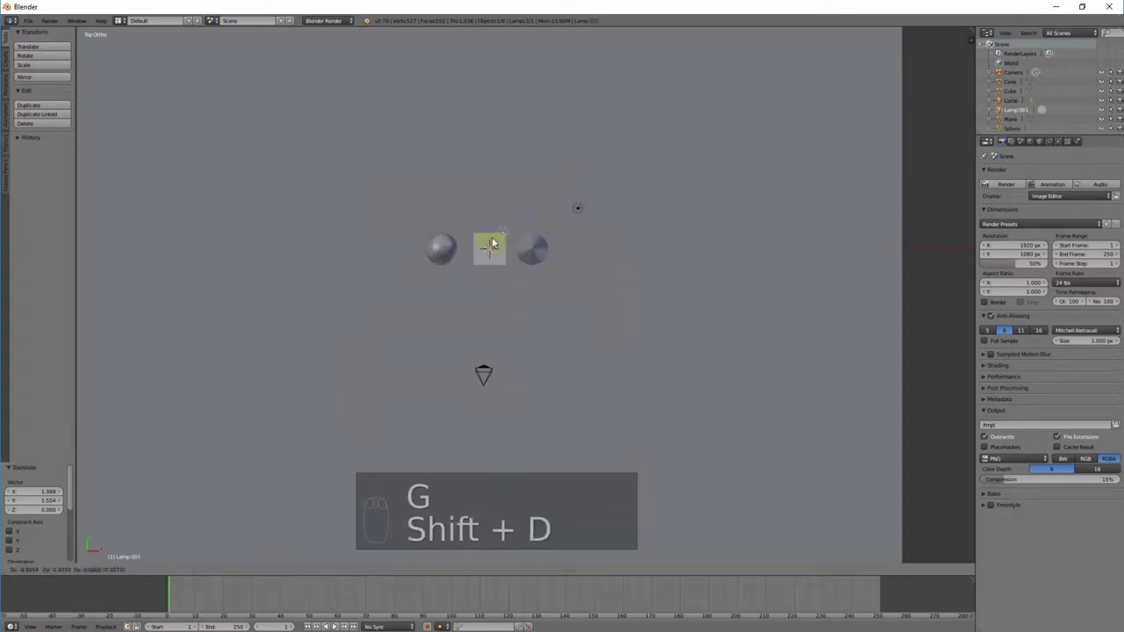
left_click(389, 322)
key("shift+d")
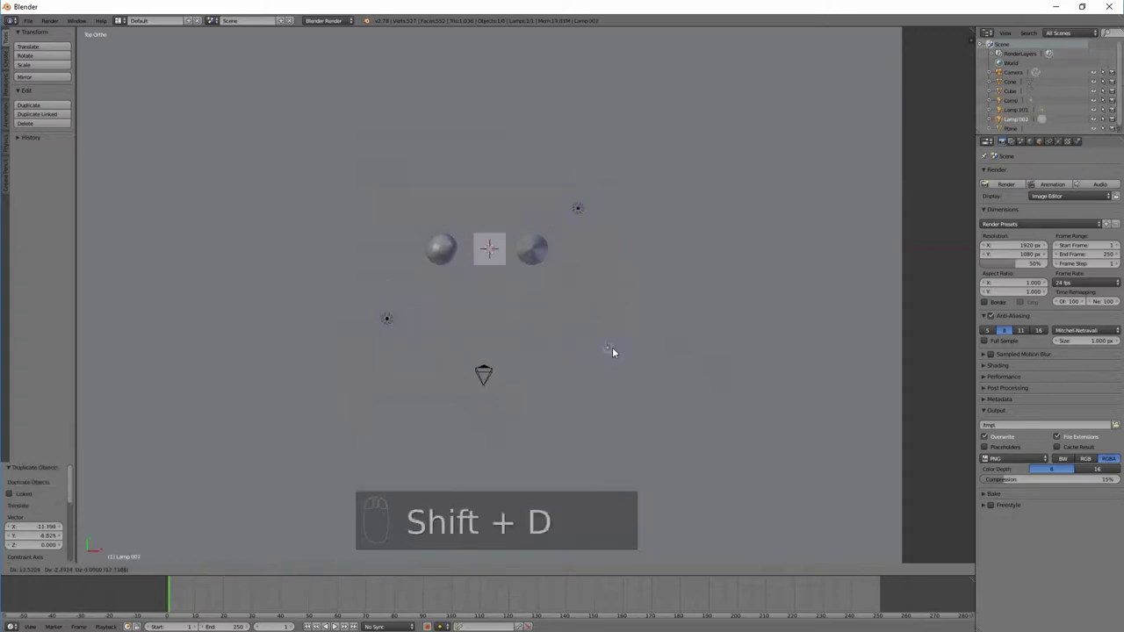
left_click(570, 336)
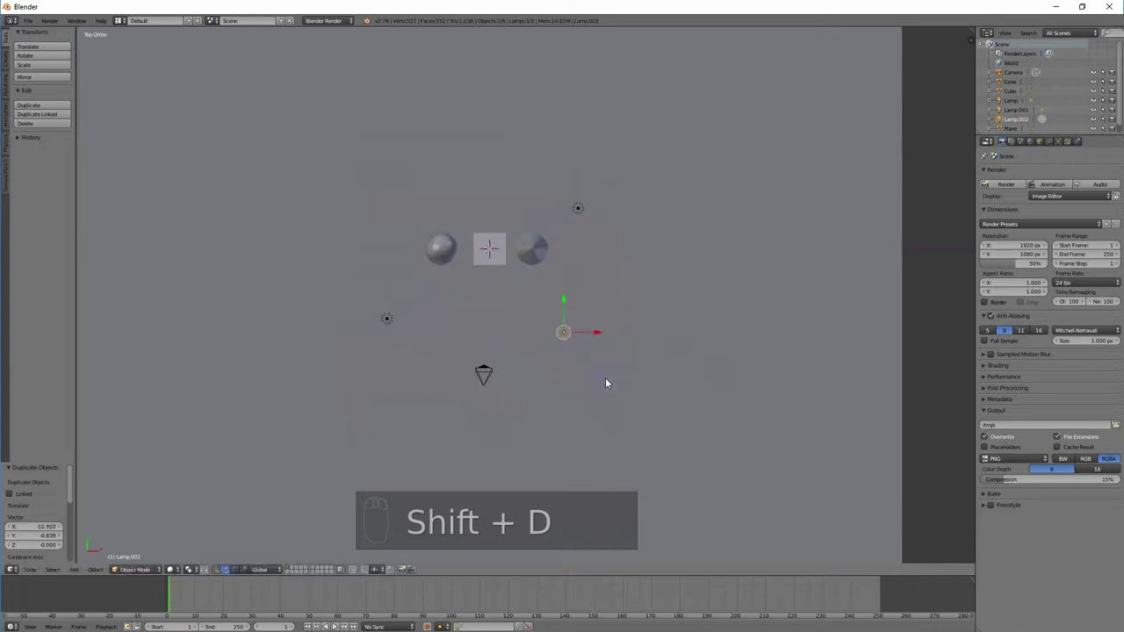
Step: Examine the placement of the three lamps around the sphere, cube and cone from low and angled views
scroll(581, 428, "up", 2)
middle_click_drag(583, 433, 587, 363)
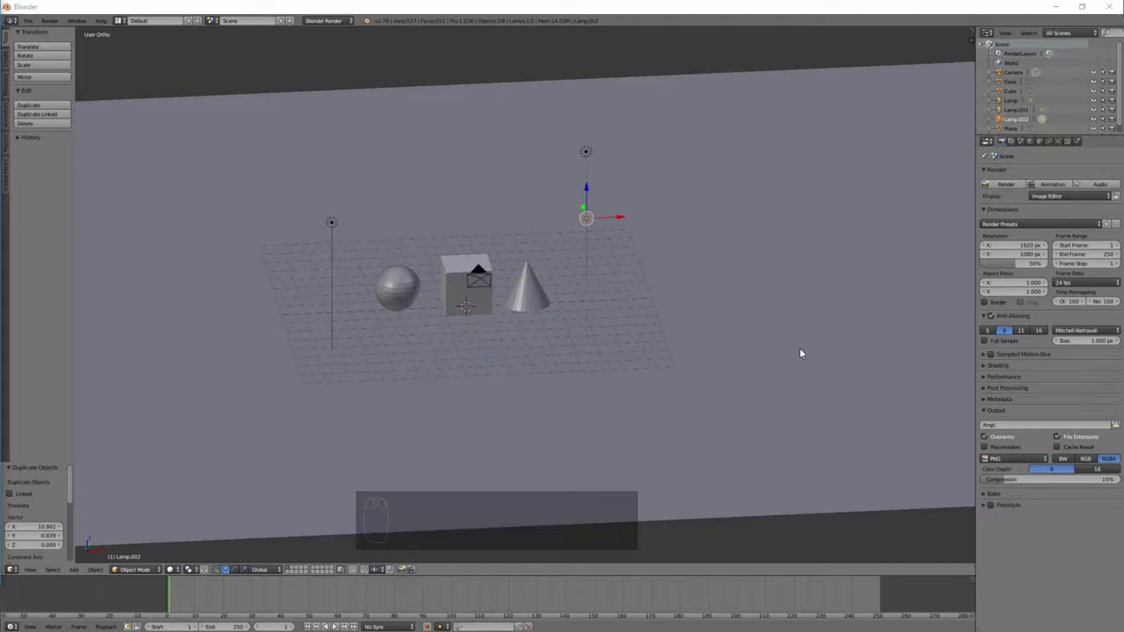
middle_click_drag(625, 357, 617, 403)
scroll(616, 402, "down", 4)
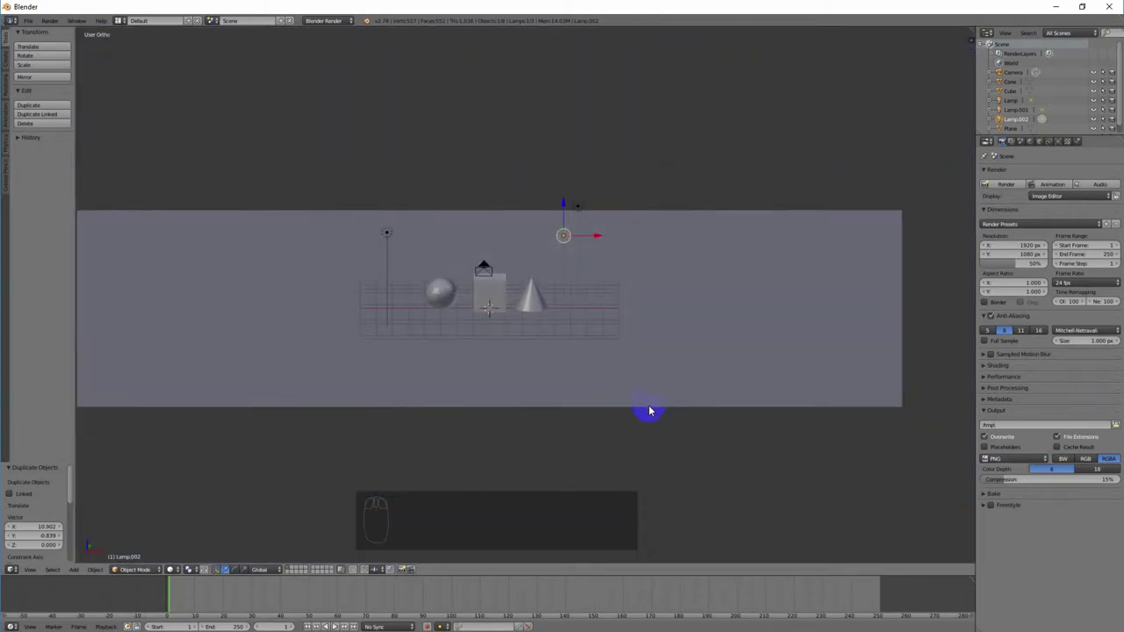
middle_click_drag(647, 410, 580, 387)
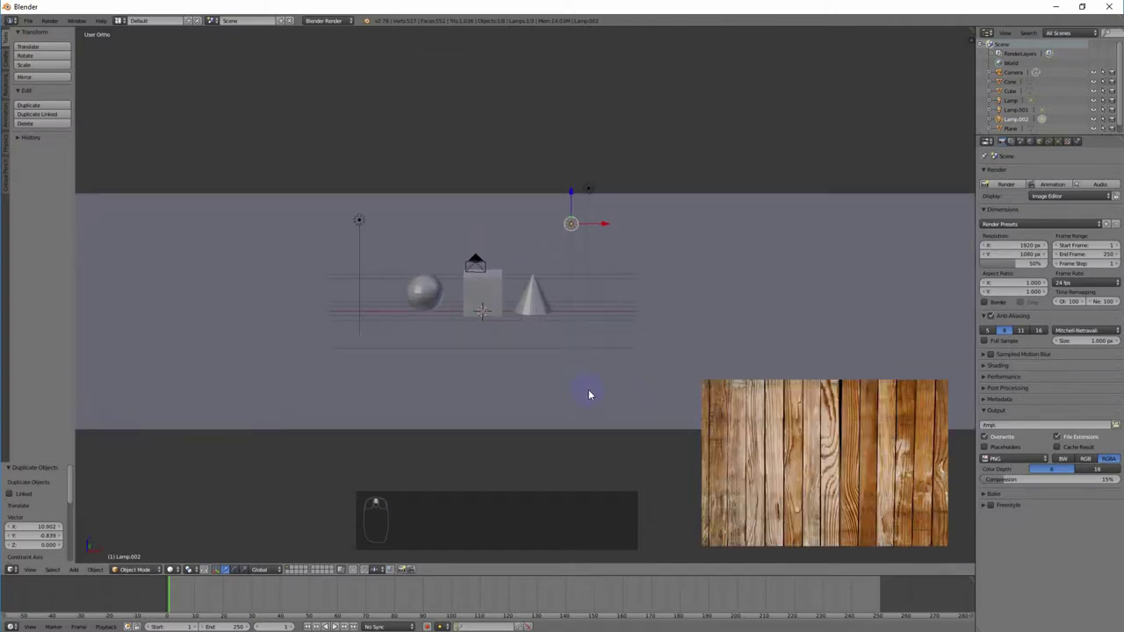
scroll(588, 391, "up", 3)
middle_click_drag(586, 395, 599, 401)
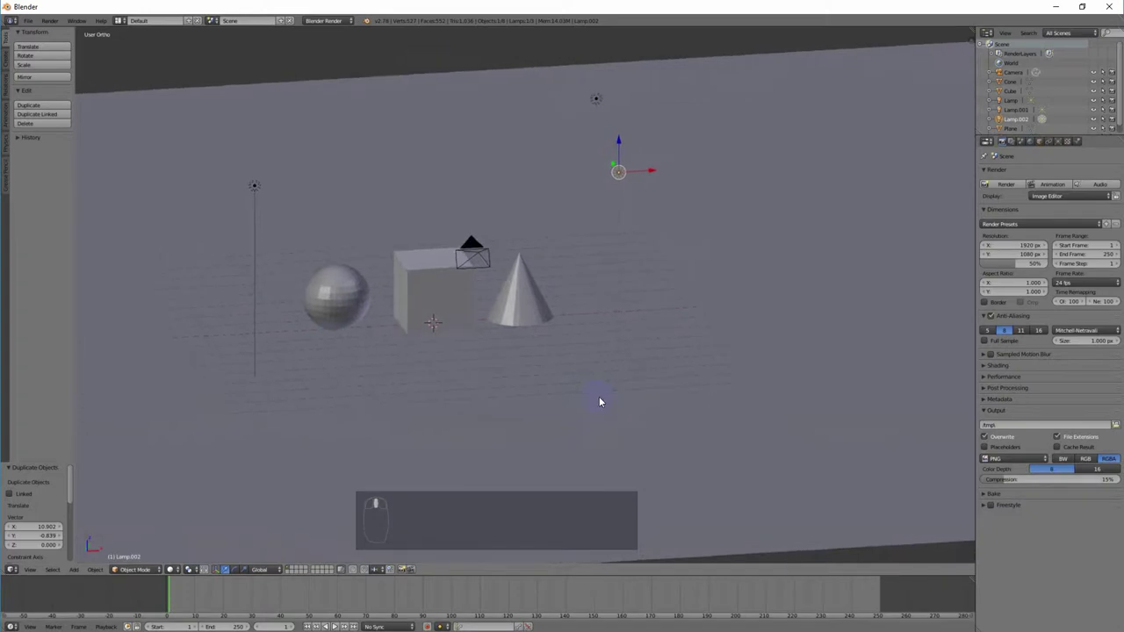
scroll(600, 402, "down", 4)
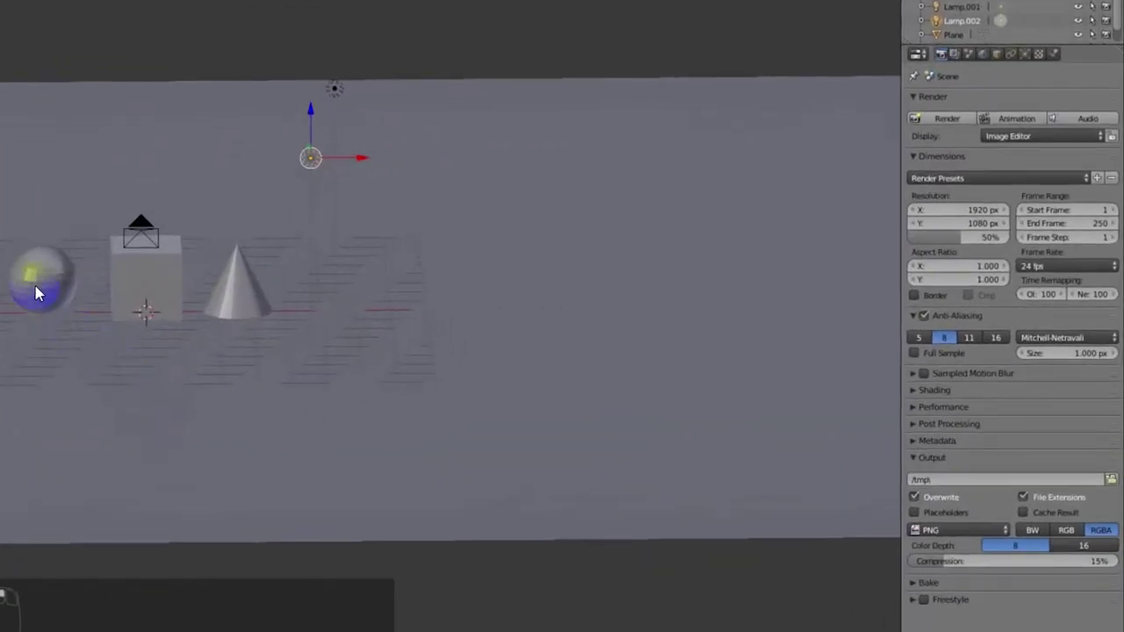
Step: Give the sphere a new material and add a new image texture to it
right_click(35, 292)
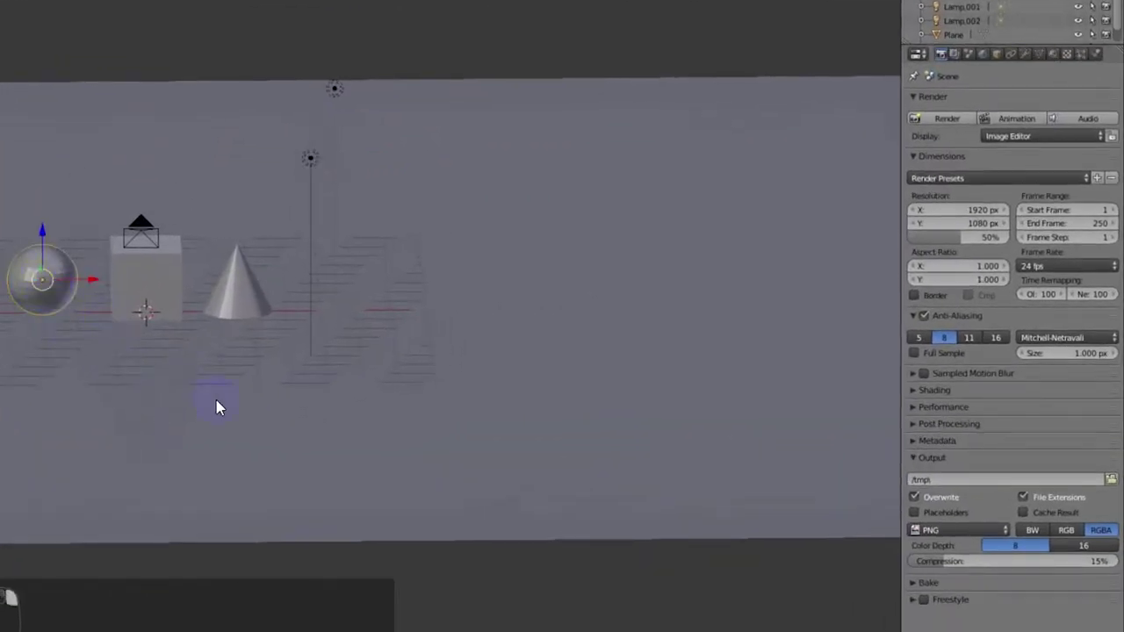
left_click(1055, 54)
left_click(978, 149)
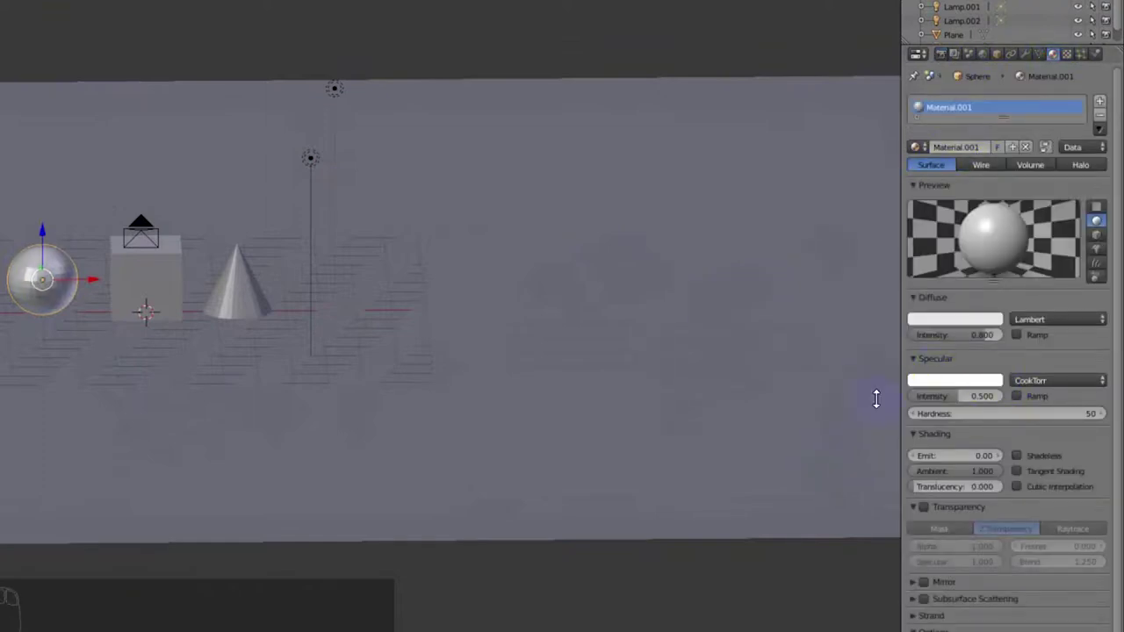
left_click(1066, 53)
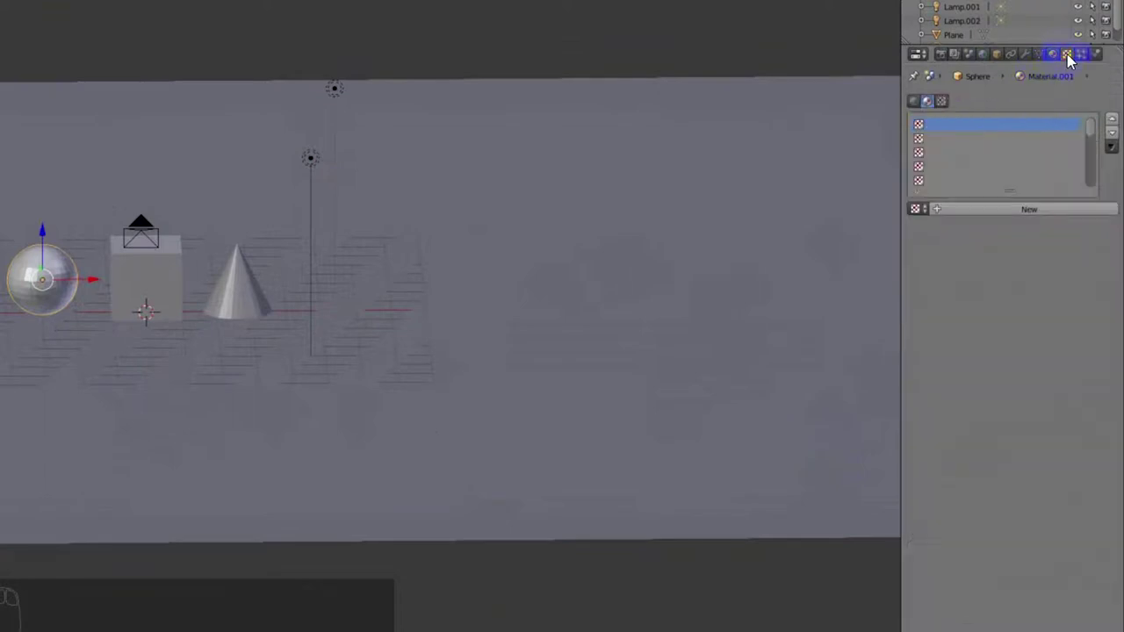
left_click(996, 212)
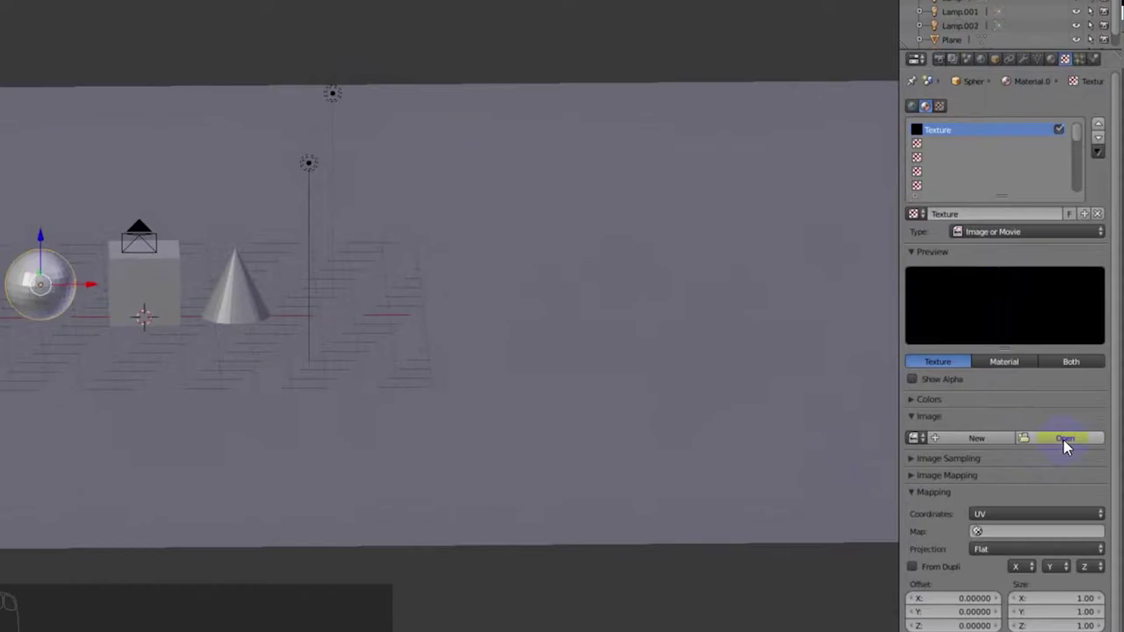
Step: Load wood.jpg from the 13_305 folder as the image for the sphere's texture
left_click(1063, 439)
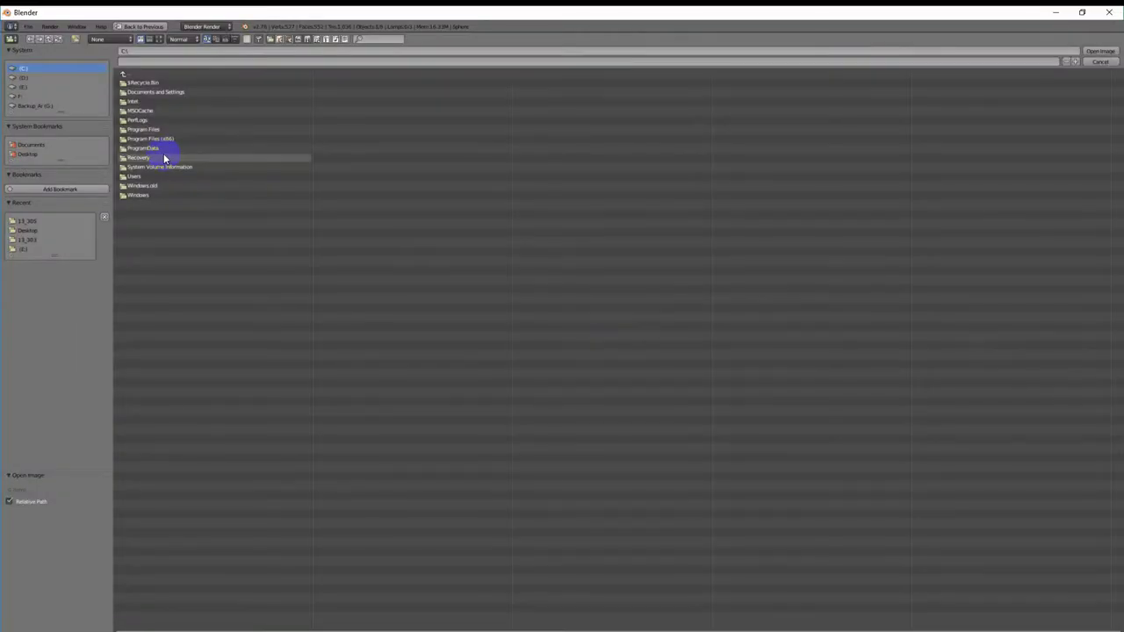
left_click(36, 224)
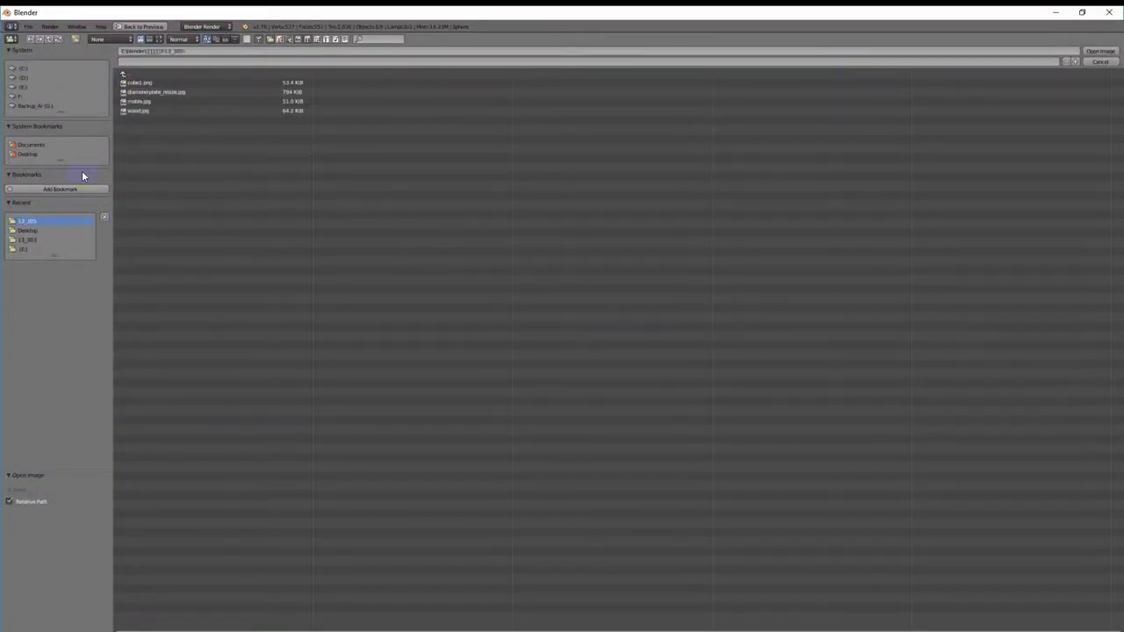
left_click(149, 111)
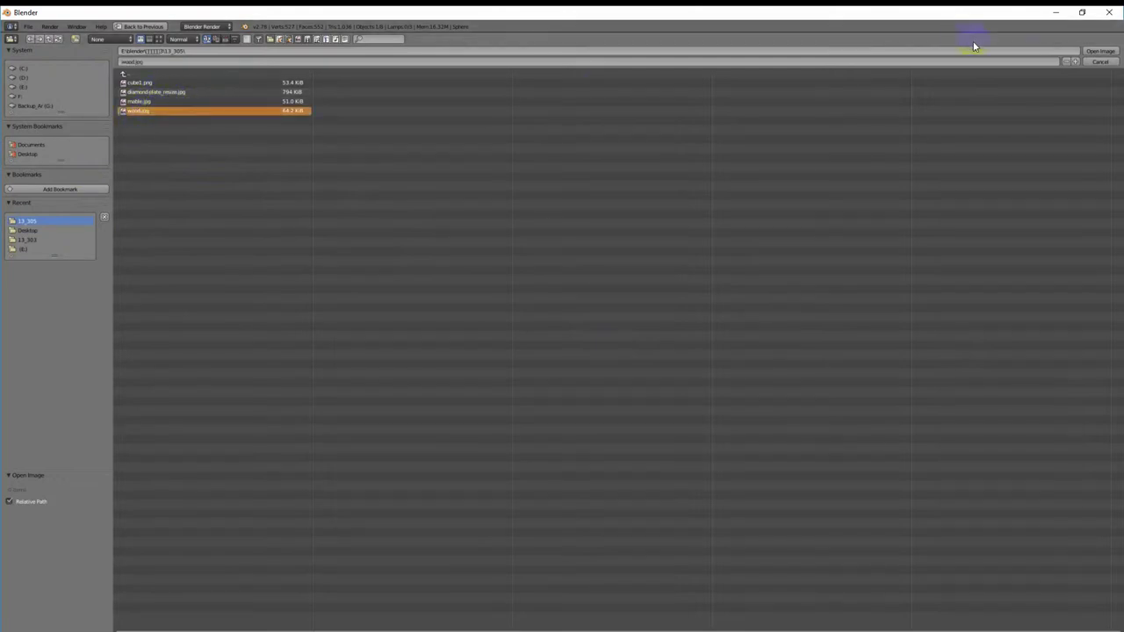
left_click(1099, 51)
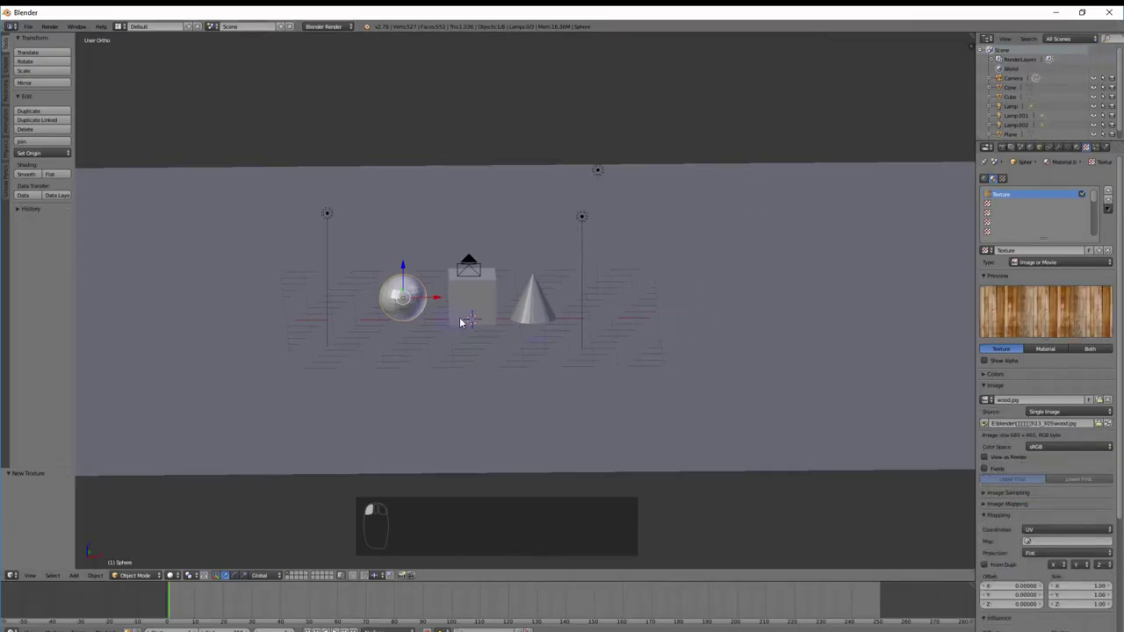
Step: Remove the existing texture and the material slot from the cube
right_click(456, 284)
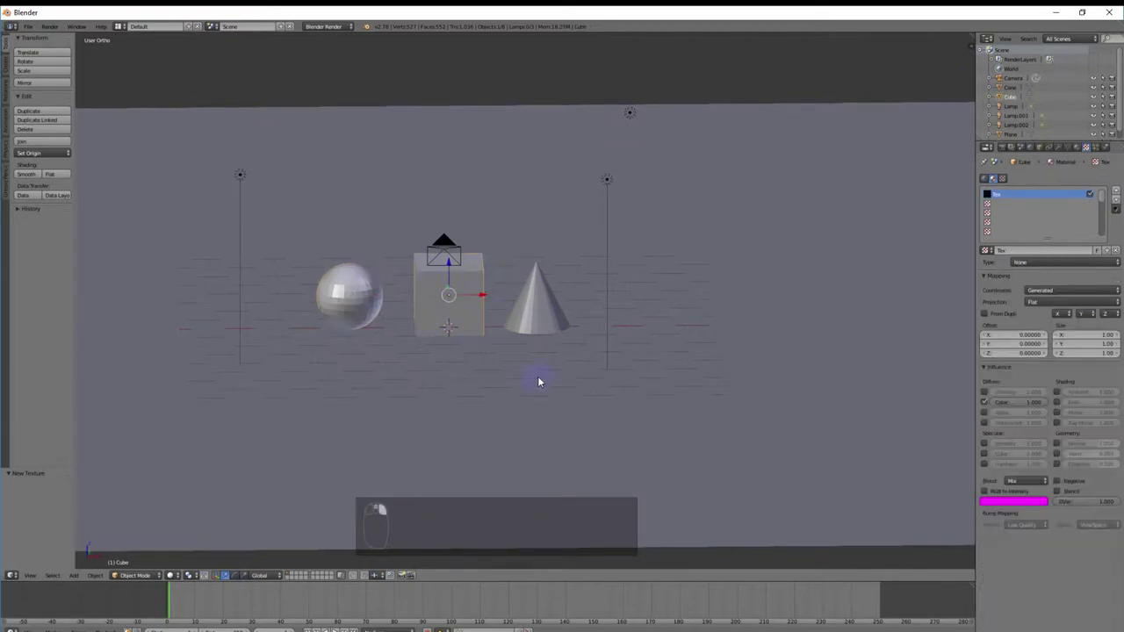
left_click(1109, 250)
left_click(1079, 149)
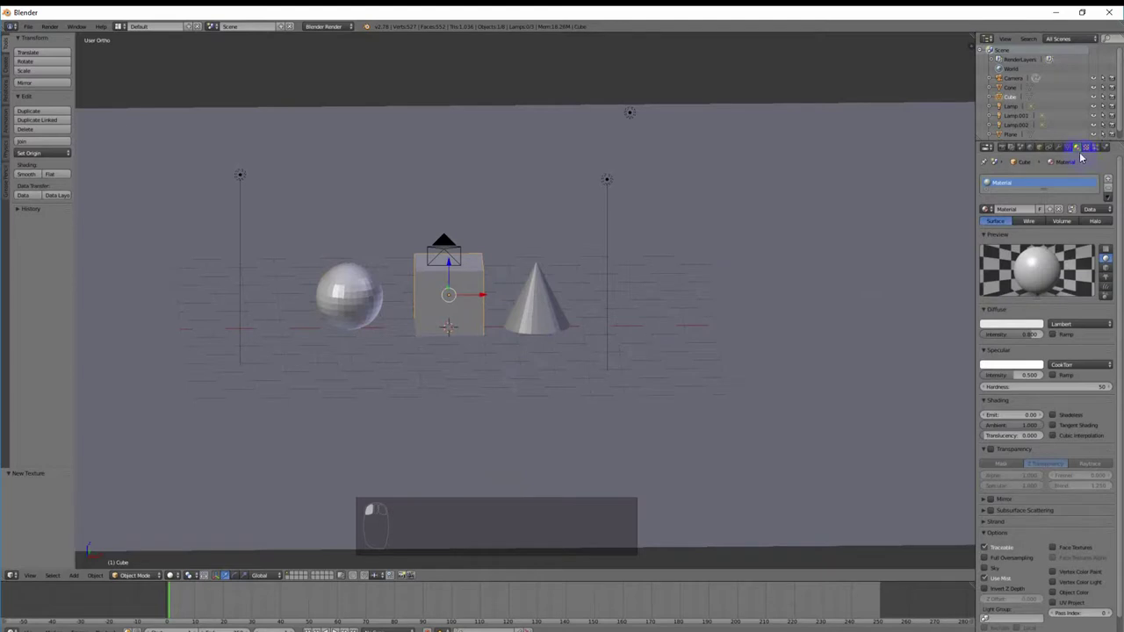
left_click(1107, 188)
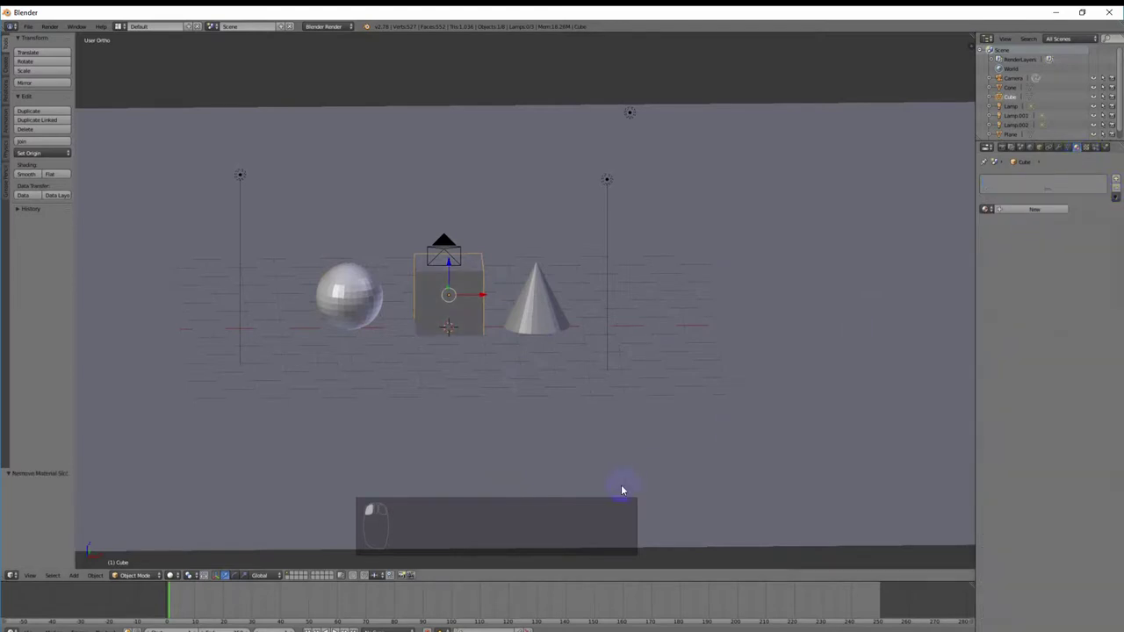
Step: Create a new material for the cube and add a new image texture to it
left_click(1031, 209)
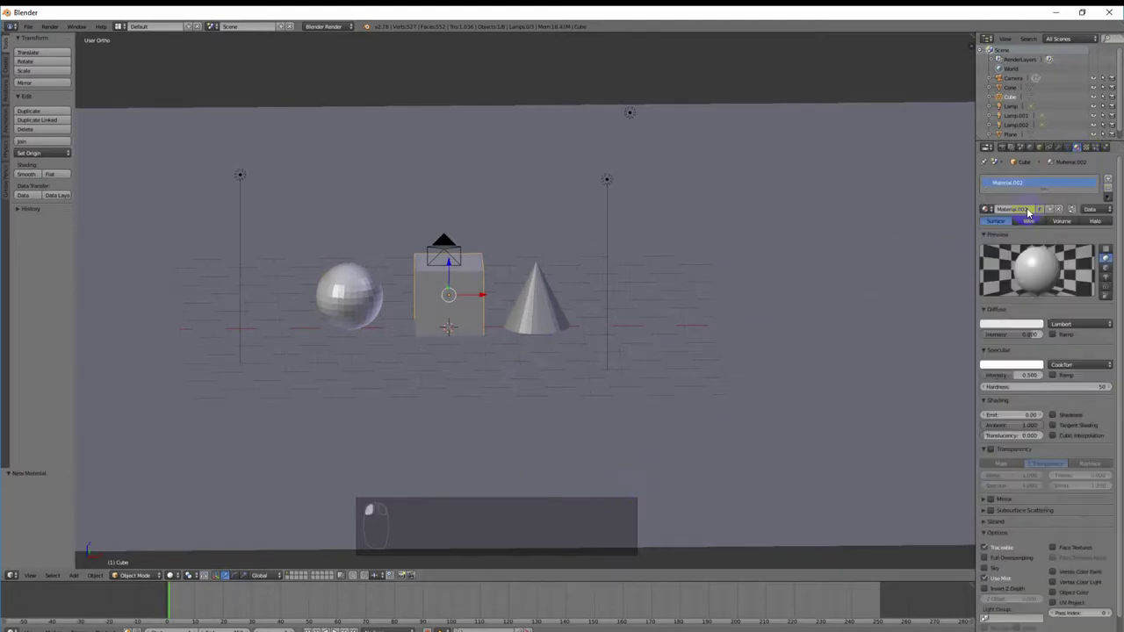
left_click(1074, 150)
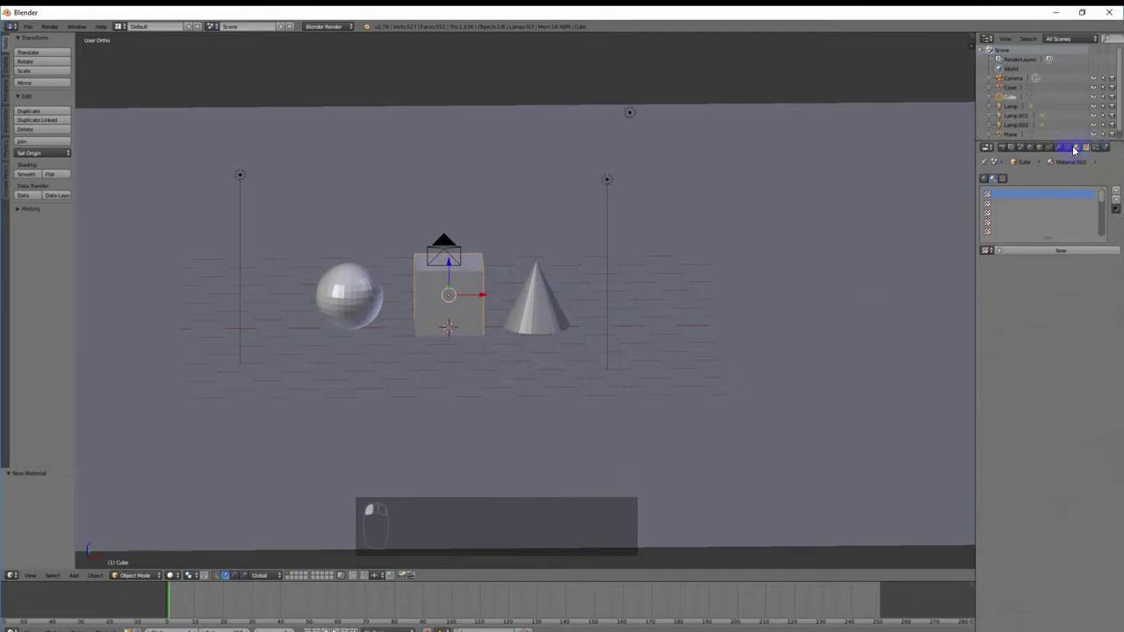
left_click(1065, 250)
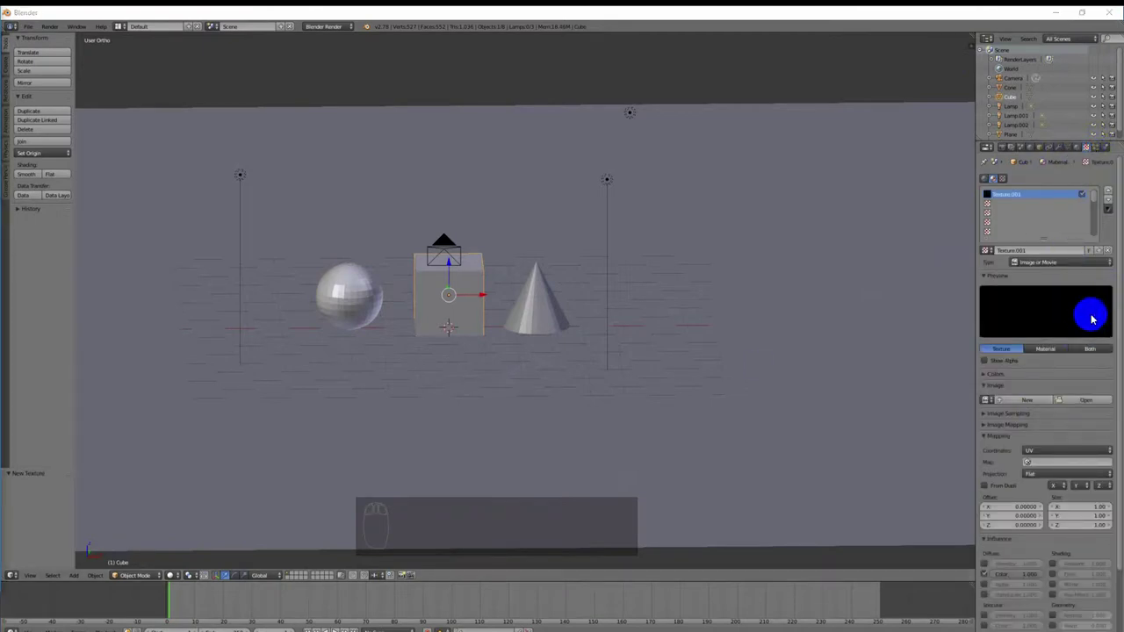
Step: Load diamondplate_resize.jpg from the 13_305 folder as the image for the cube's texture
left_click(1088, 400)
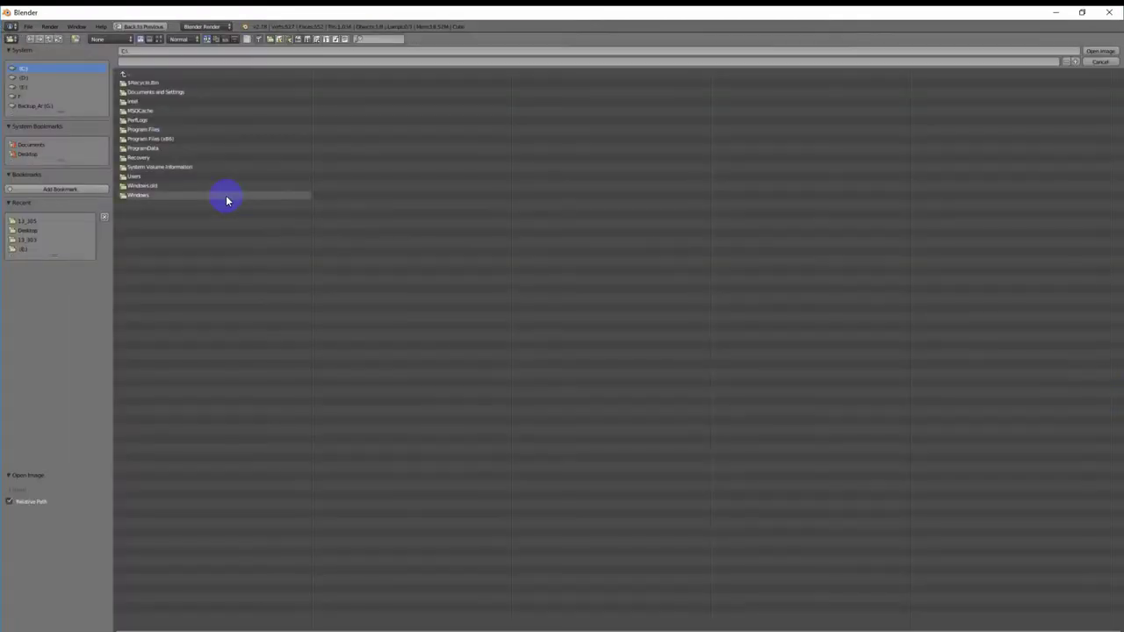
left_click(32, 221)
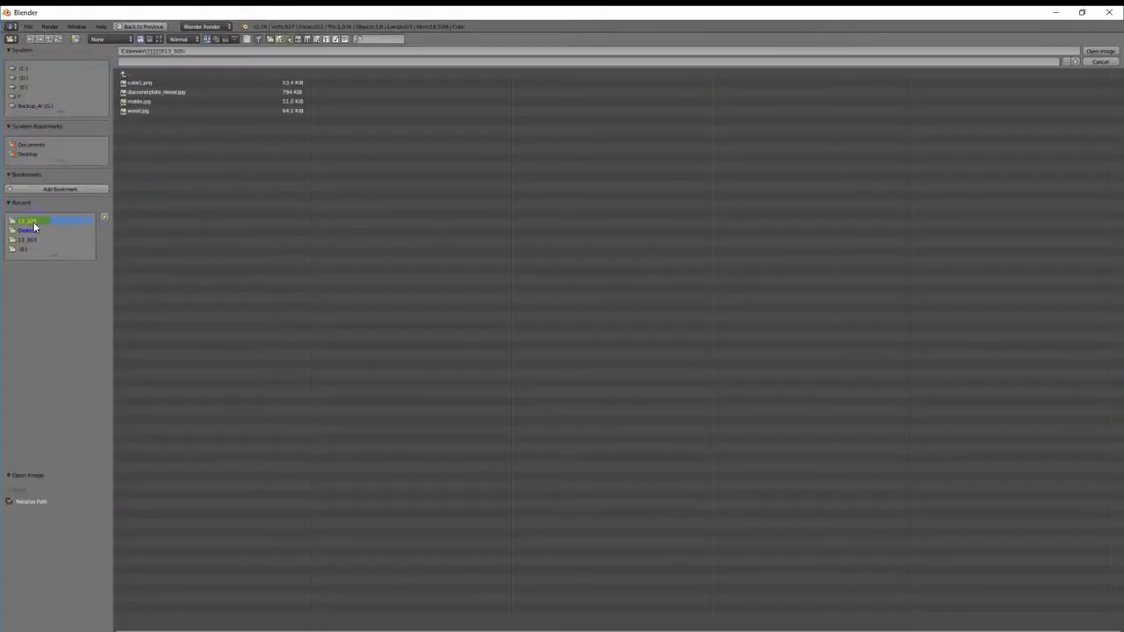
left_click(182, 95)
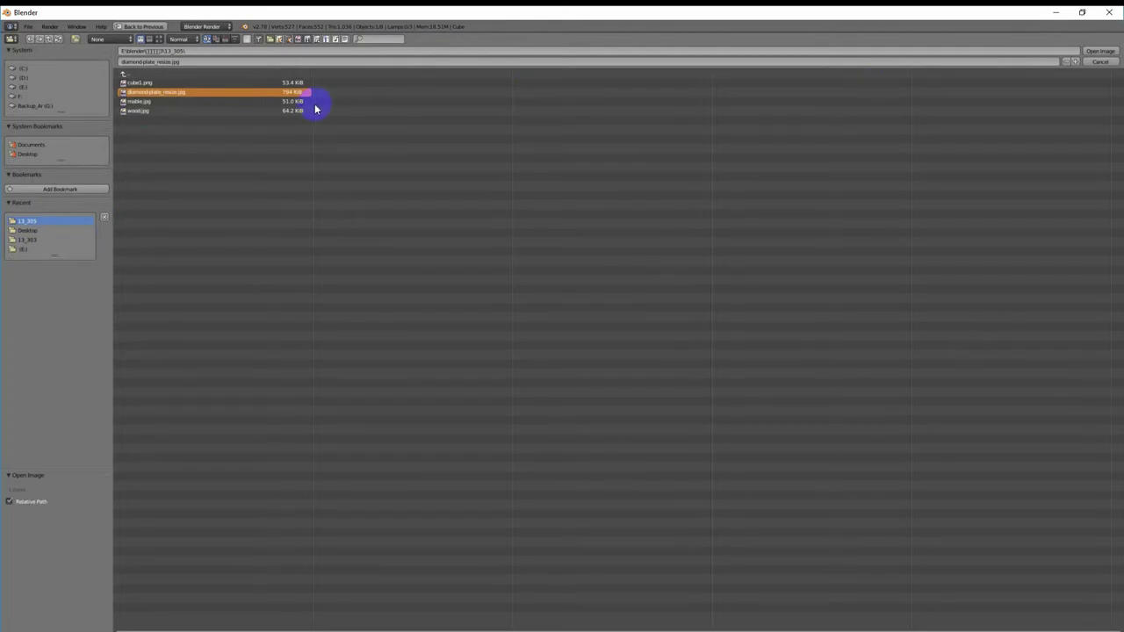
left_click(1108, 52)
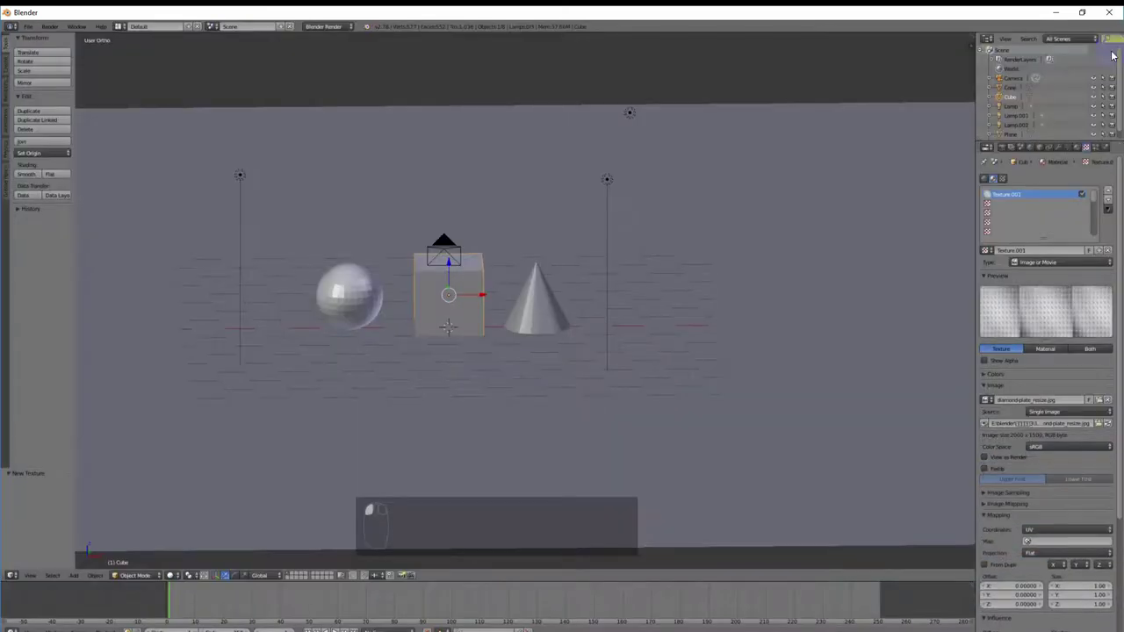
Step: Replace the cone's material with a new one and add a new image texture to it
right_click(536, 298)
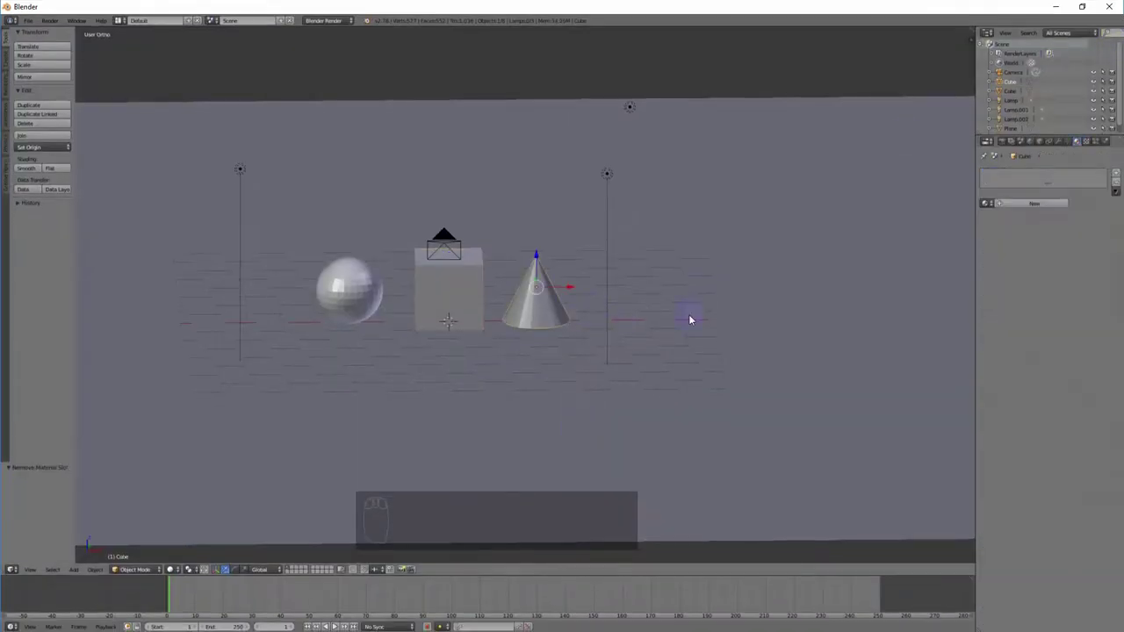
left_click(1036, 204)
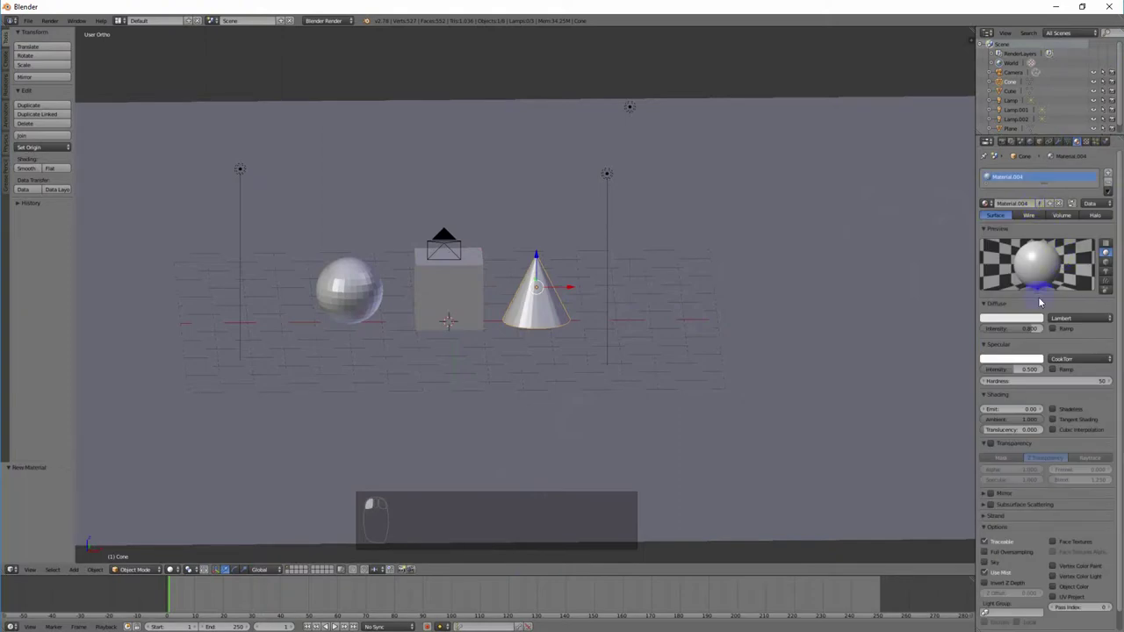
left_click(1094, 141)
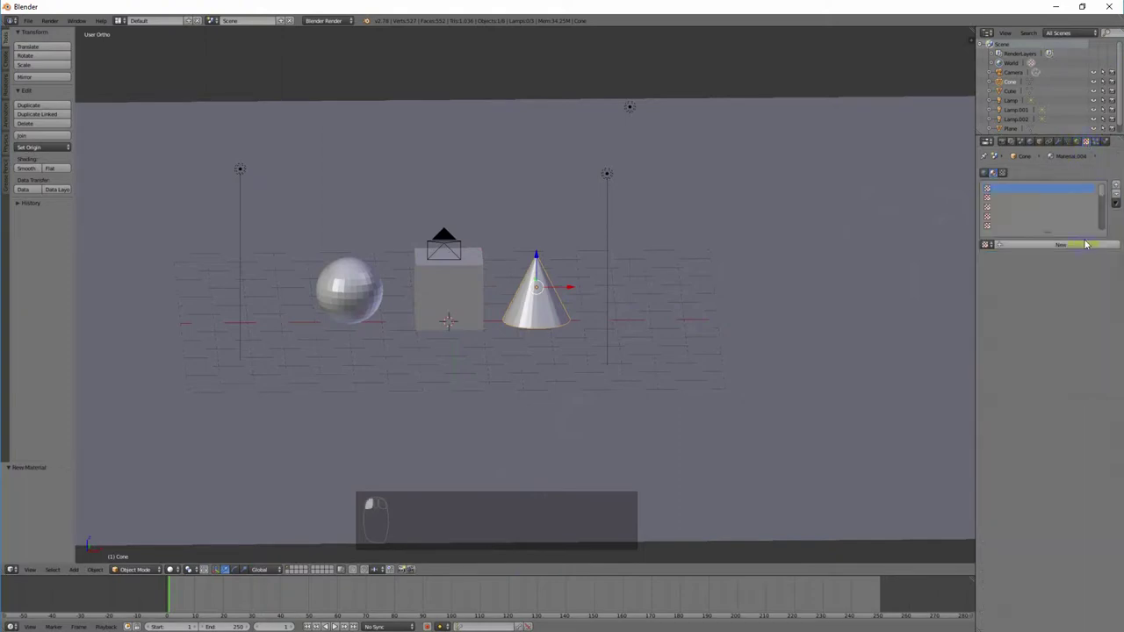
left_click(1045, 245)
Step: Load mable.jpg from the 13_305 folder as the image for the cone's texture
left_click(1086, 393)
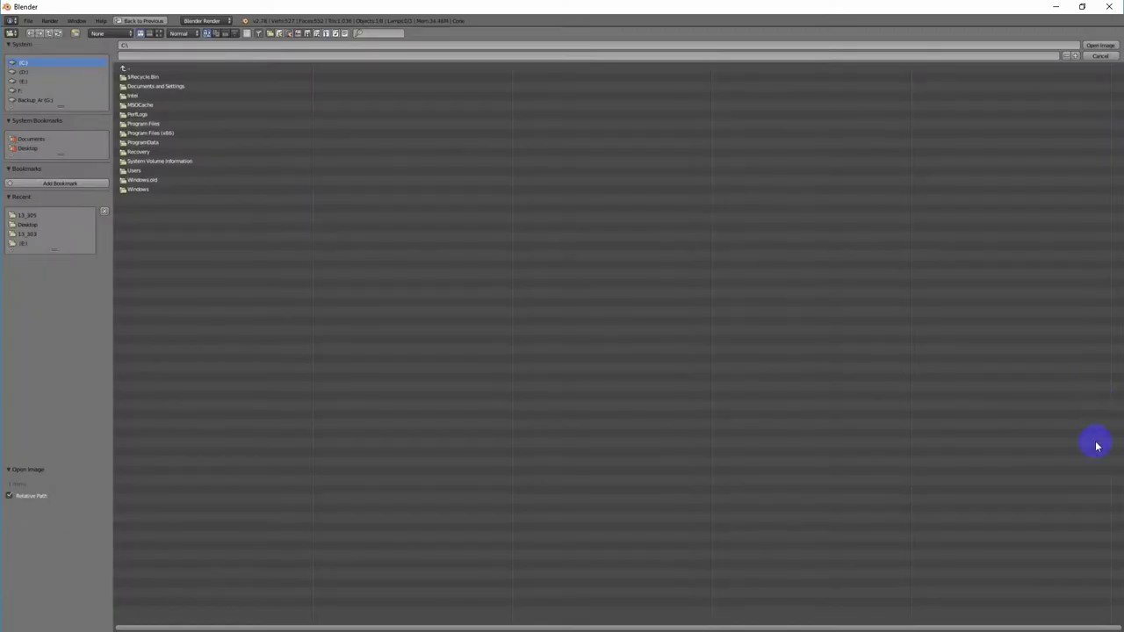
left_click(40, 217)
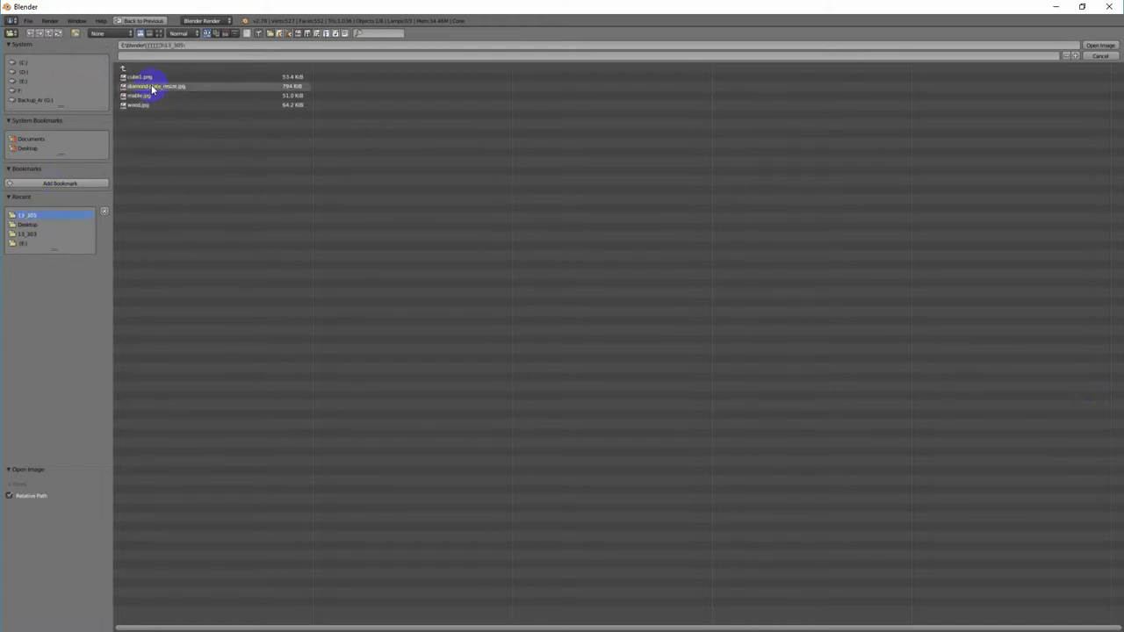
left_click(141, 96)
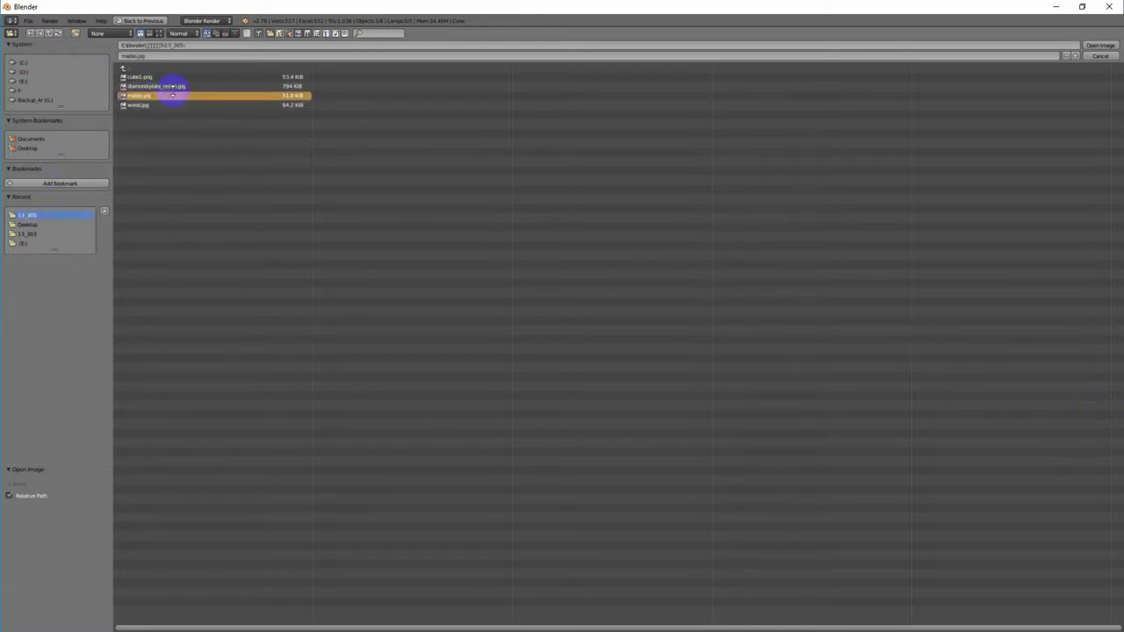
left_click(1100, 45)
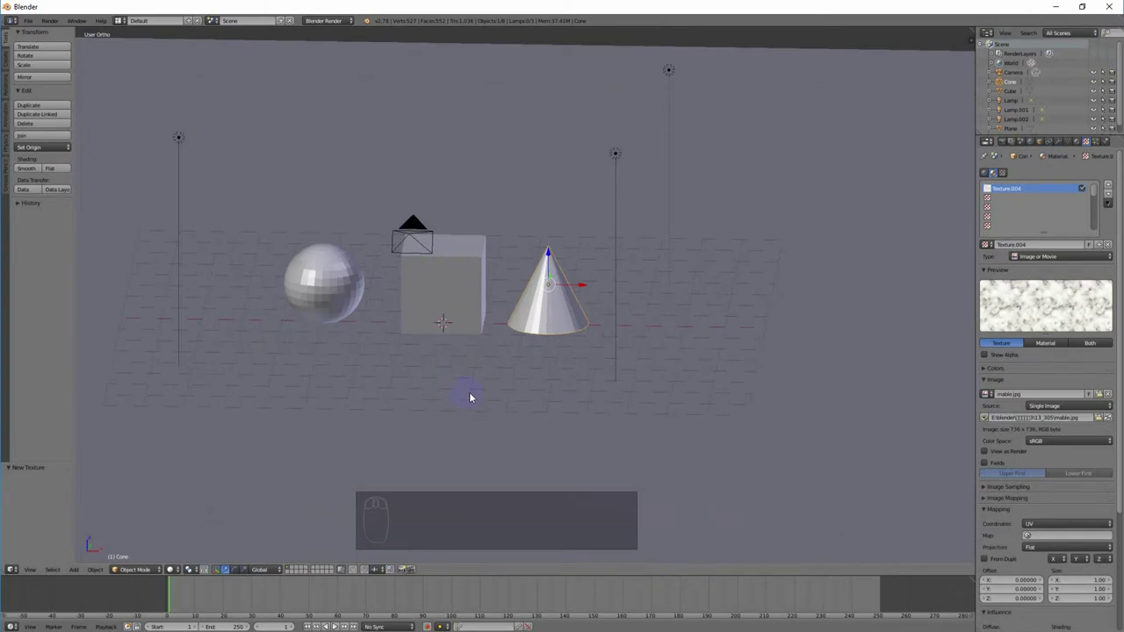
Step: Render the scene through the camera and inspect the textured sphere, cube and cone up close
key("F12")
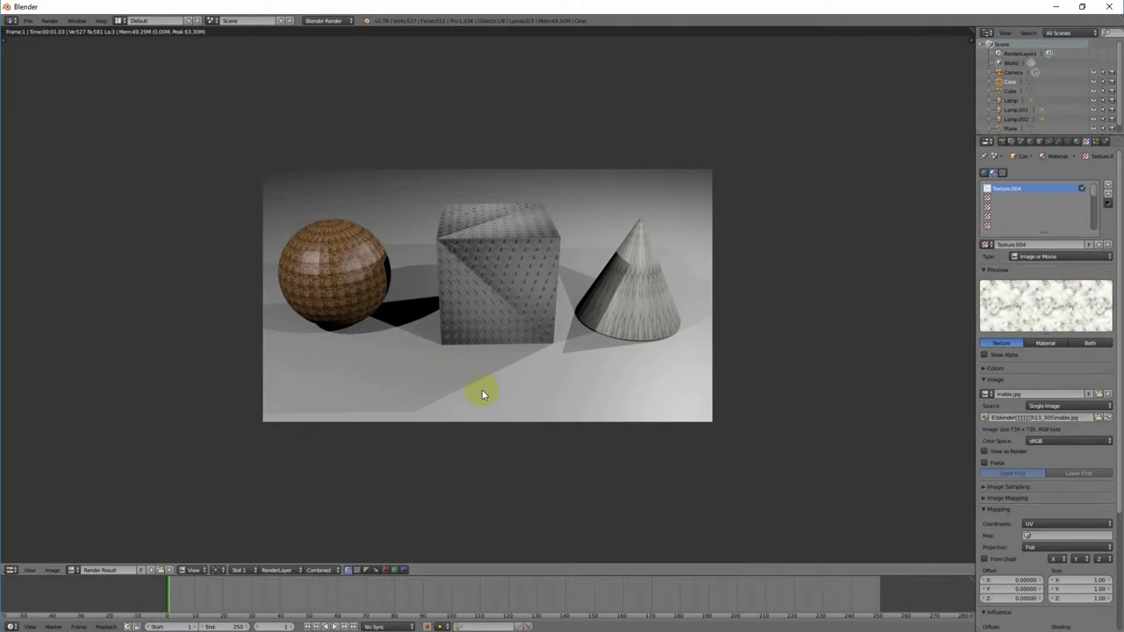
scroll(453, 360, "up", 5)
scroll(470, 384, "down", 2)
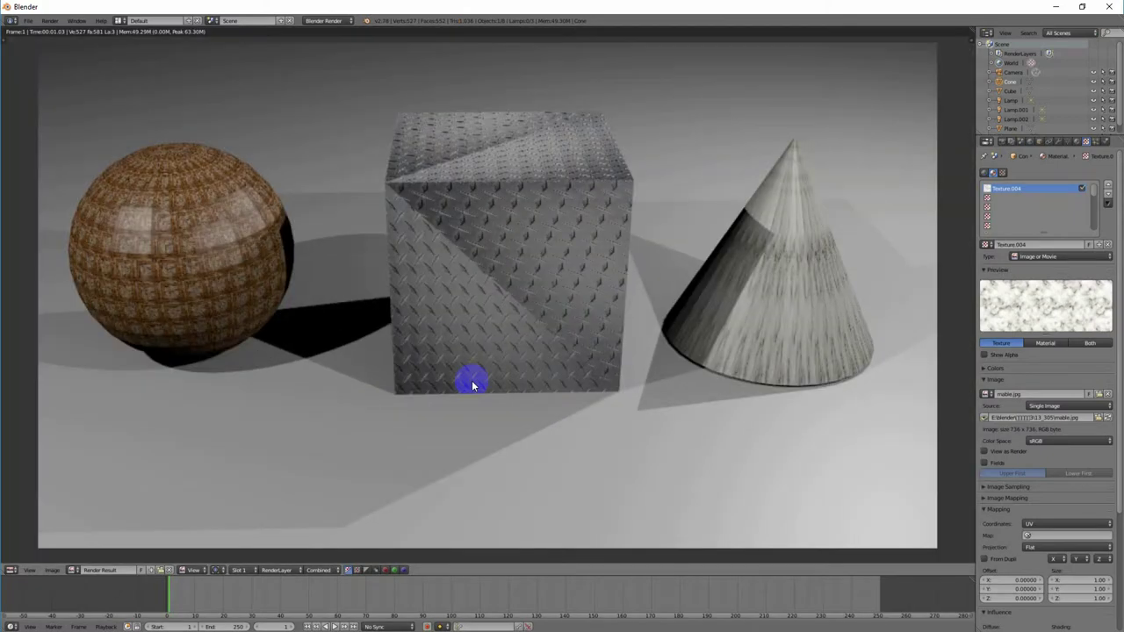
Step: Examine how the wood, diamond plate and marble textures map onto the rendered sphere, cube and cone, and close the render
scroll(431, 391, "down", 2)
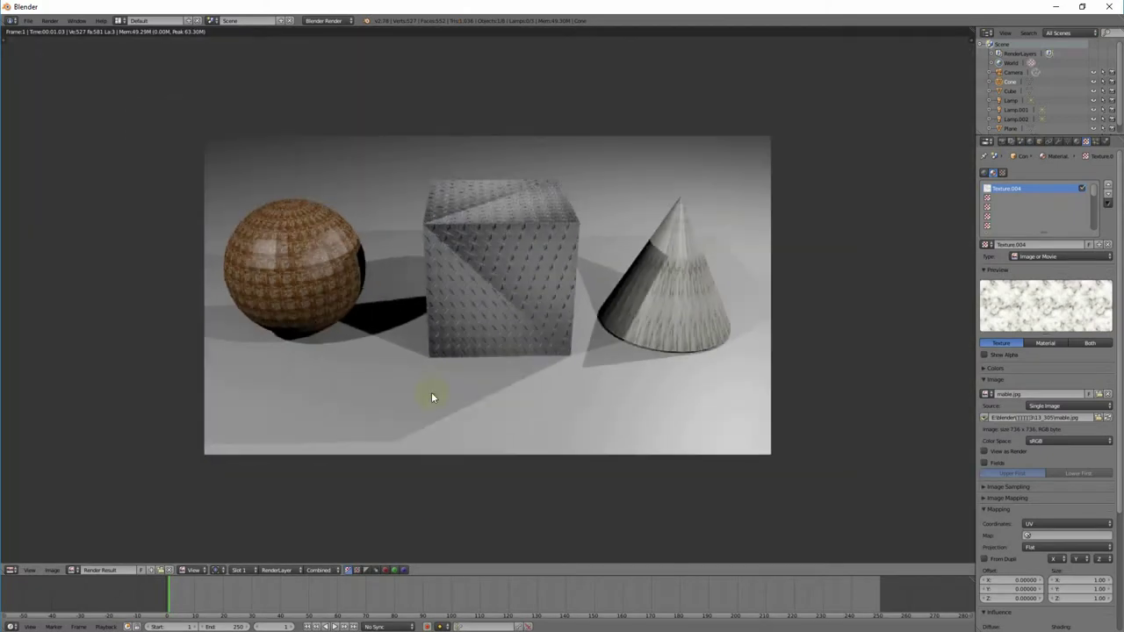
scroll(210, 311, "up", 3)
middle_click_drag(211, 311, 289, 306)
scroll(341, 316, "up", 1)
scroll(466, 338, "down", 2)
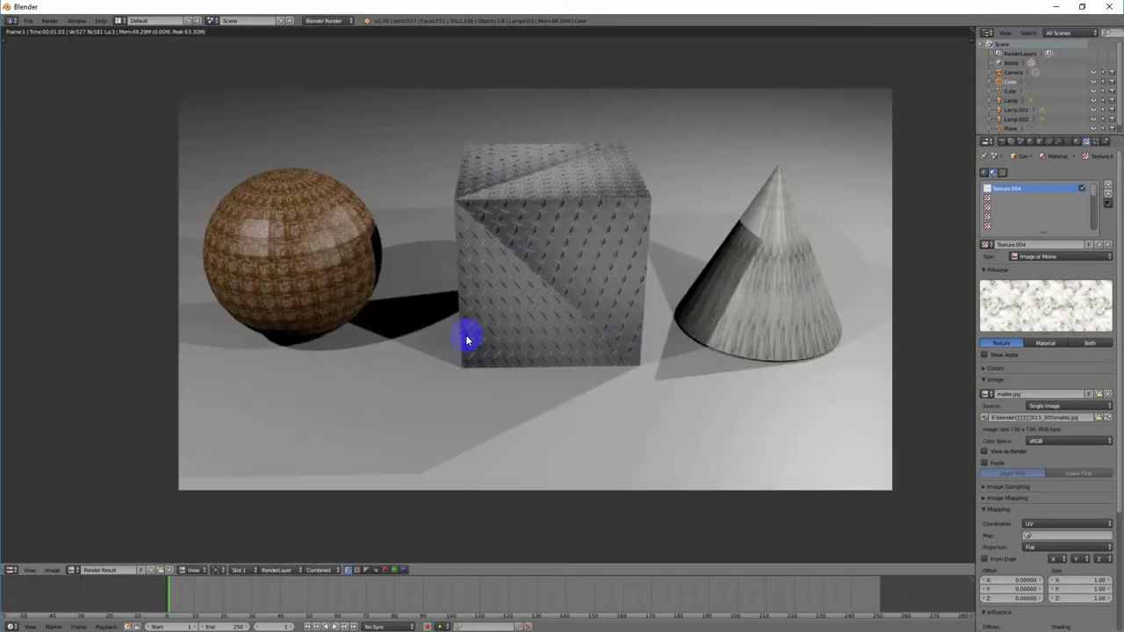
scroll(617, 344, "down", 1)
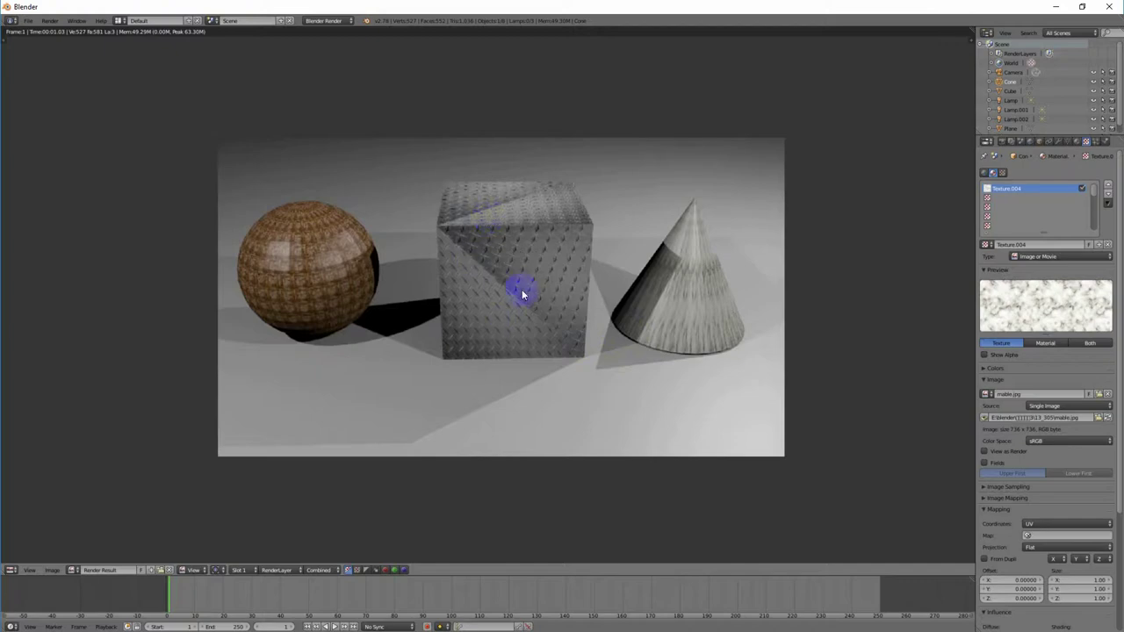
key("Escape")
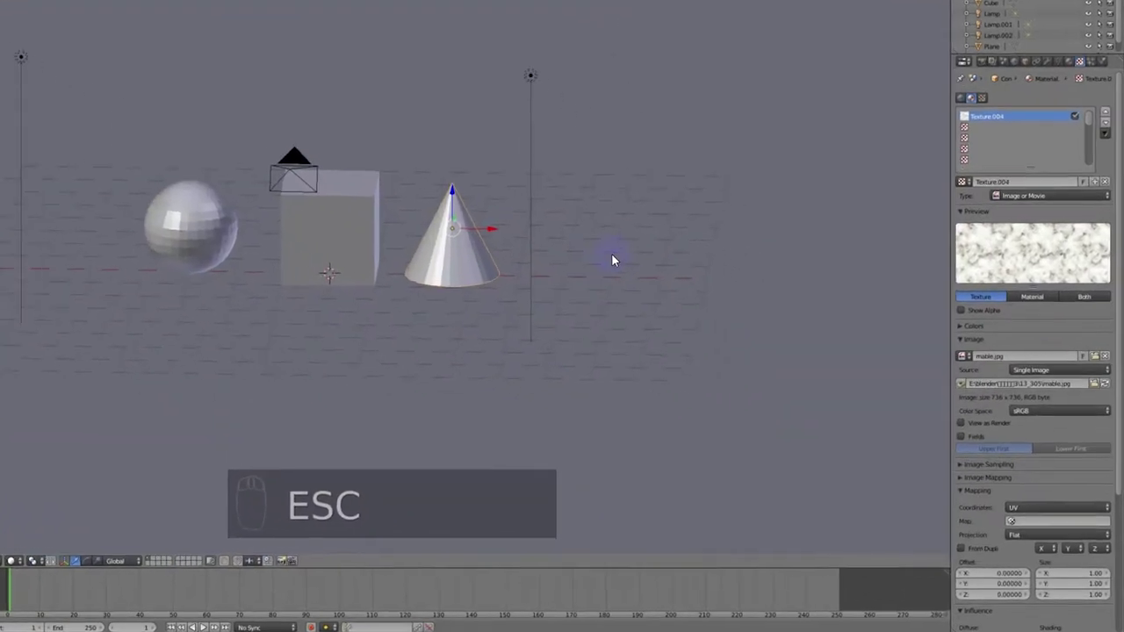
Step: Set the texture mapping coordinates of the sphere, the cube and the cone to Object
scroll(1026, 429, "down", 3)
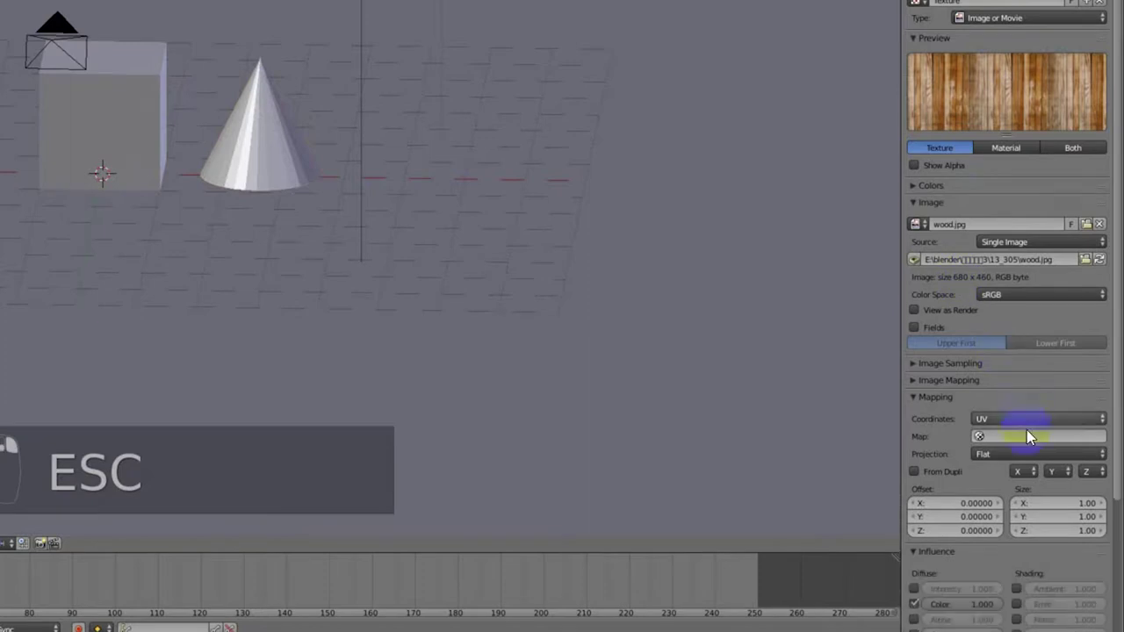
left_click(1009, 419)
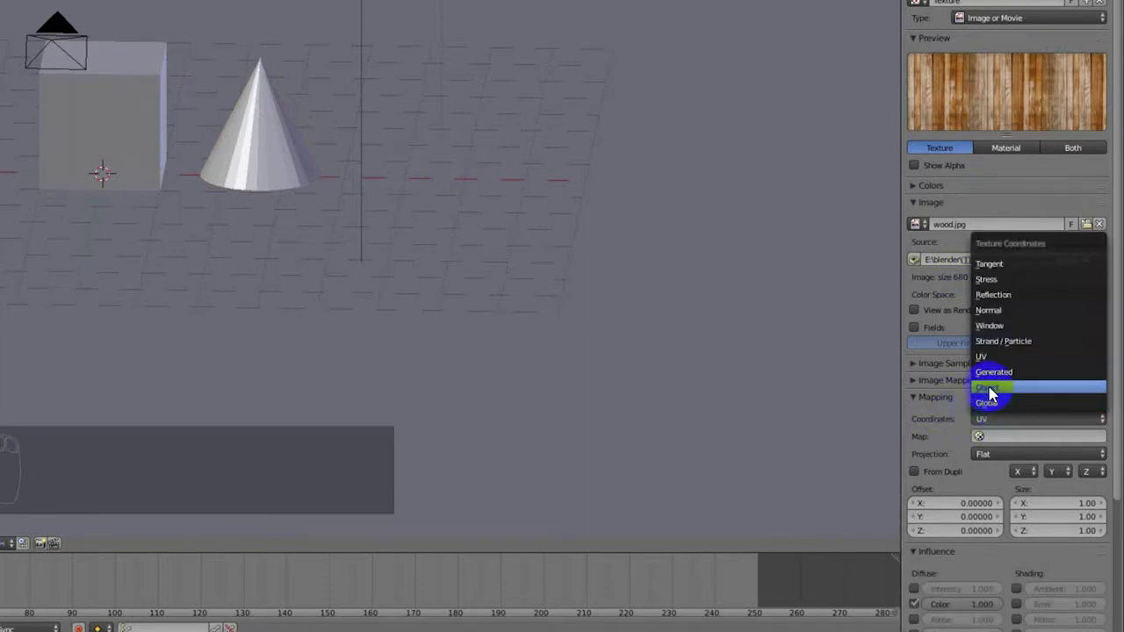
left_click(989, 394)
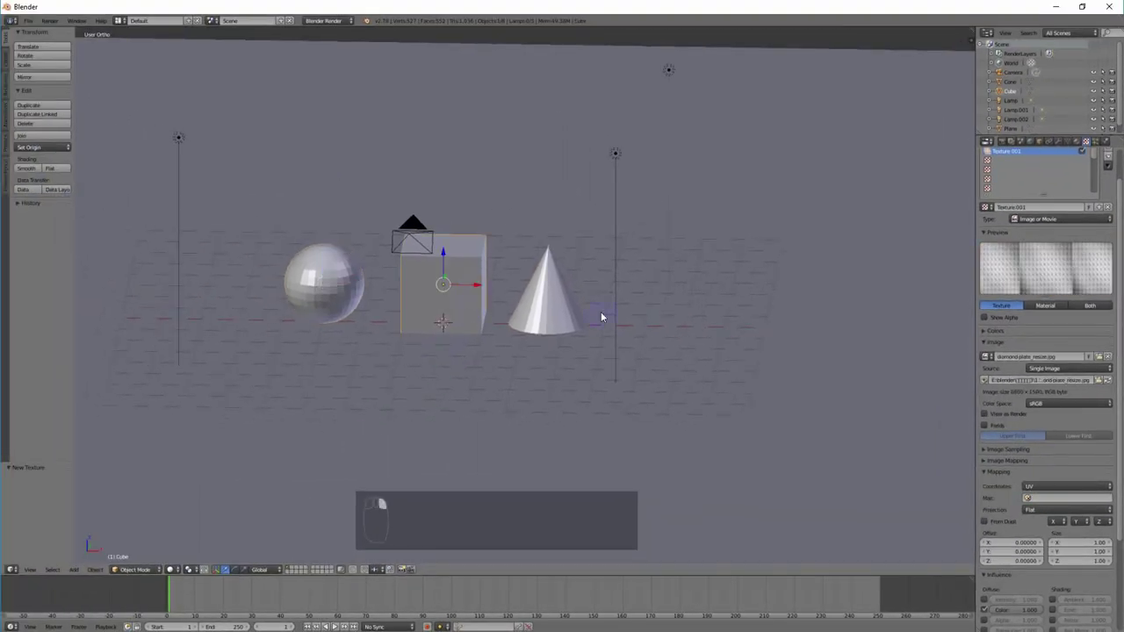
left_click(1041, 486)
left_click(1036, 466)
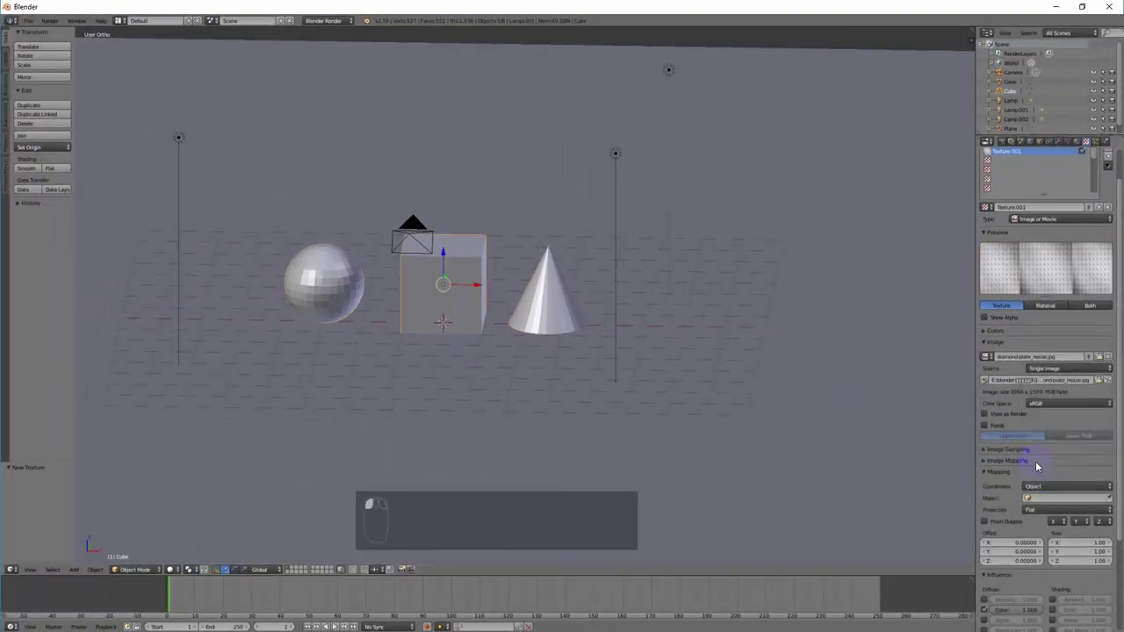
right_click(556, 290)
left_click(1040, 485)
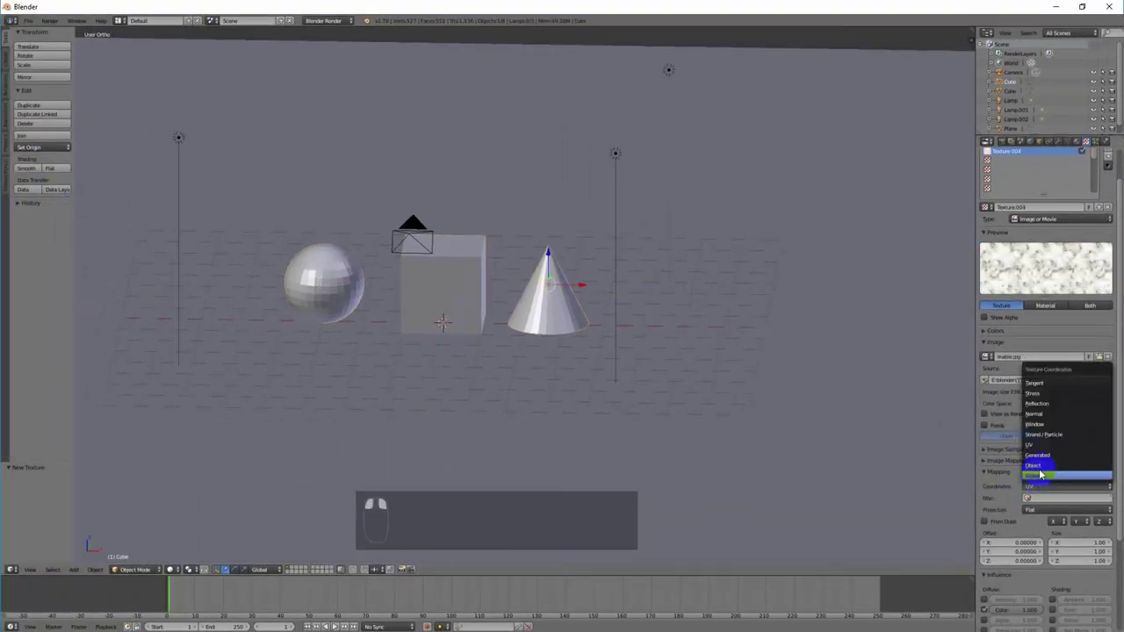
left_click(1037, 465)
Step: Render the scene to check the Object-mapped textures, and return to the 3D view
scroll(507, 380, "up", 1)
middle_click_drag(507, 380, 460, 399)
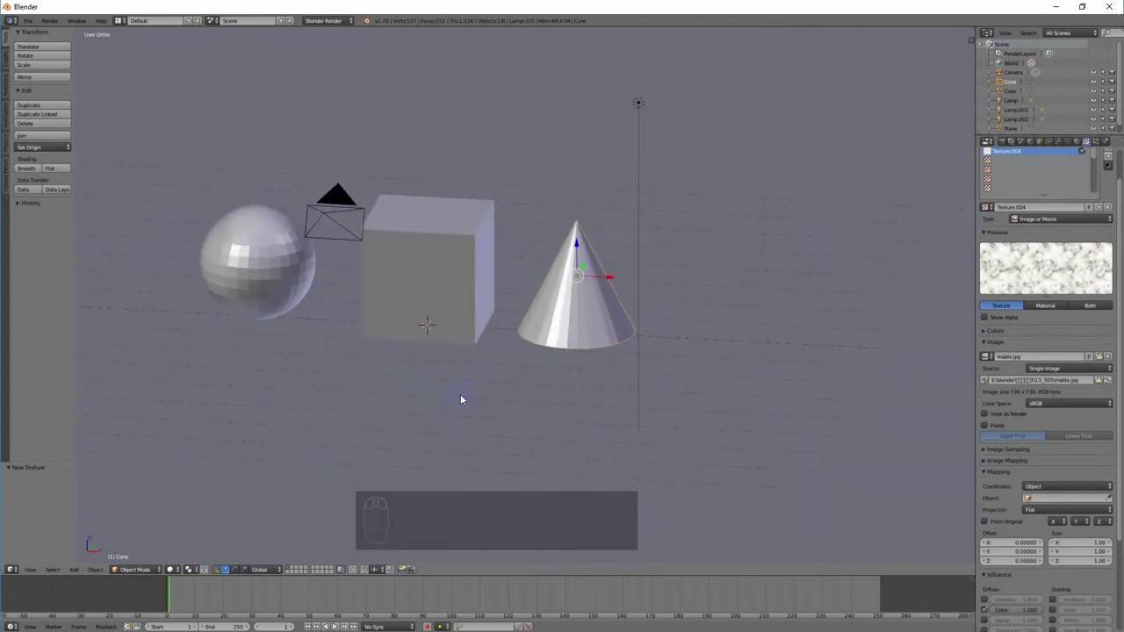
key("F12")
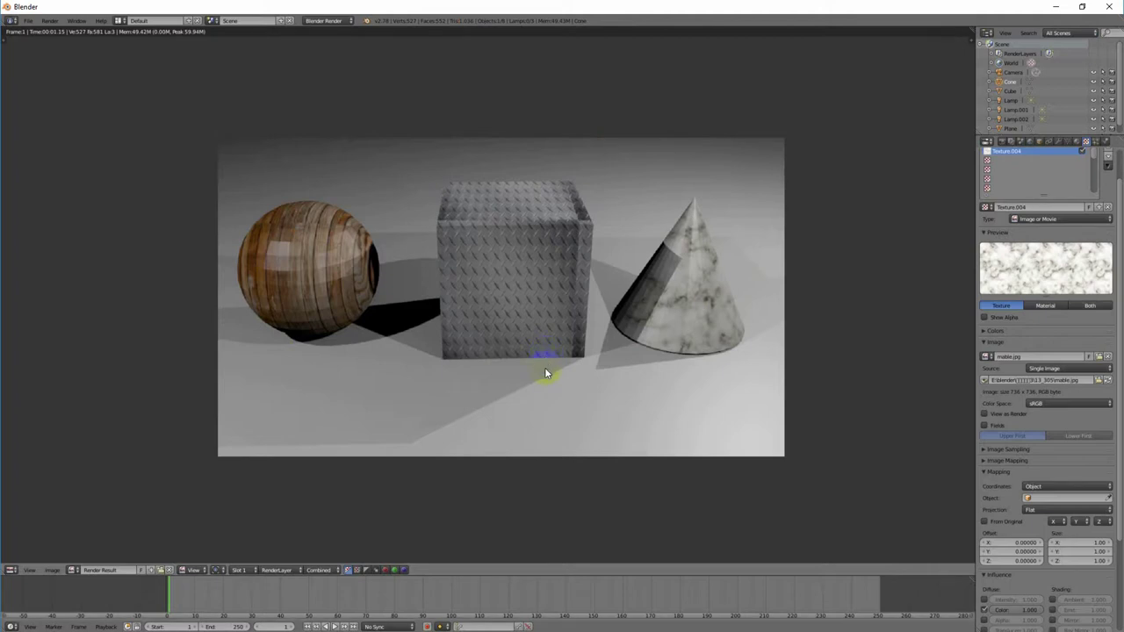
key("Escape")
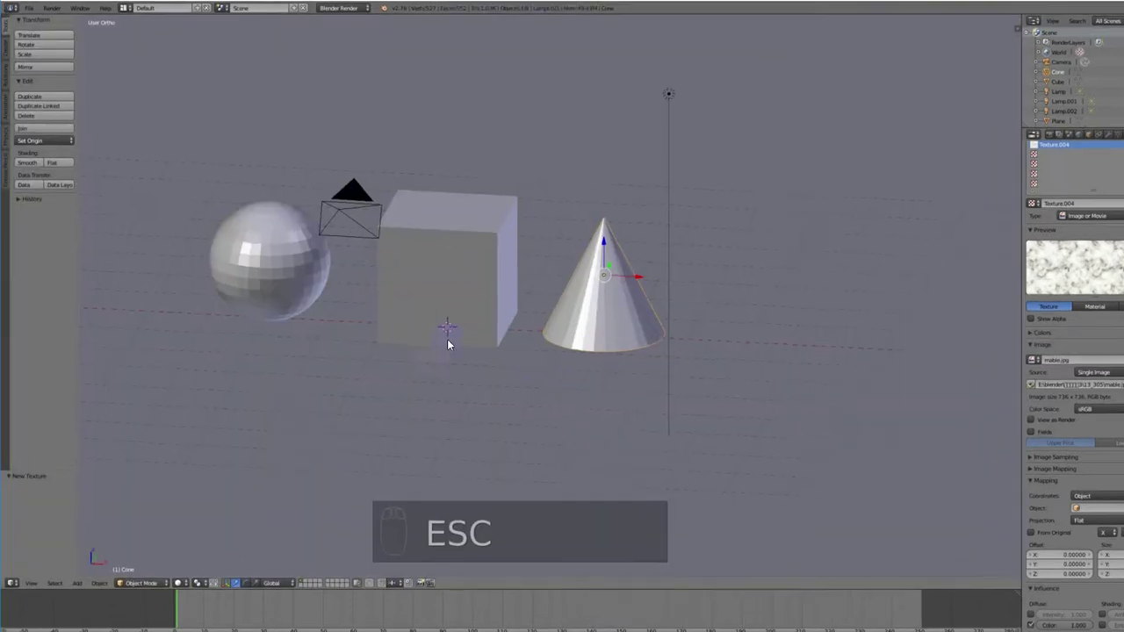
Step: Apply smooth shading to the sphere, the cube and the cone
right_click(298, 263)
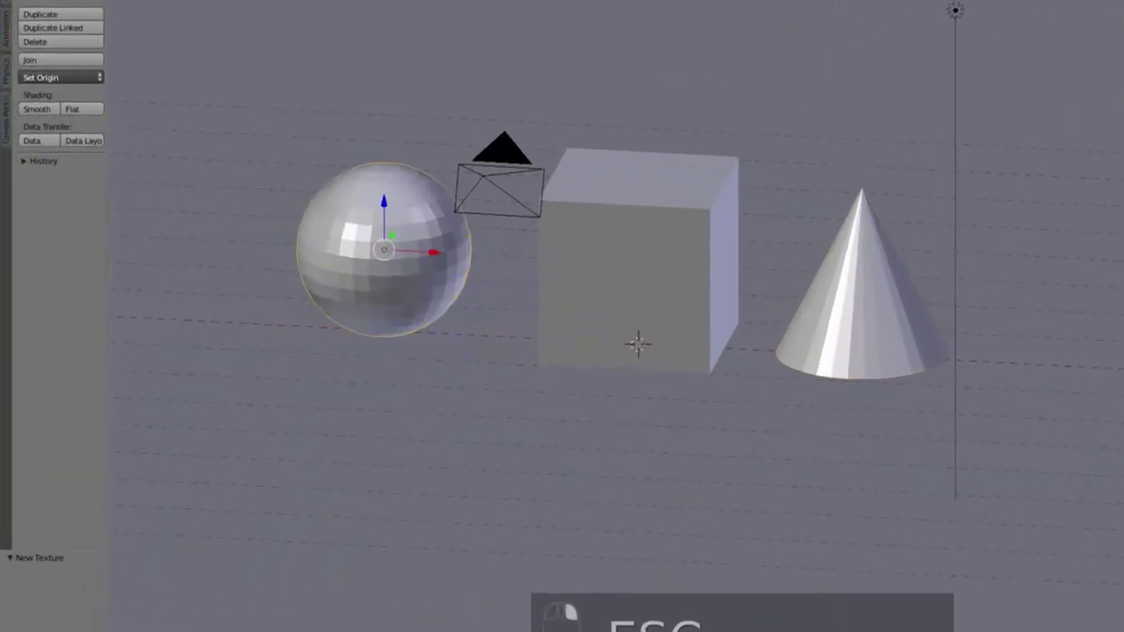
left_click(39, 110)
right_click(615, 233)
left_click(31, 109)
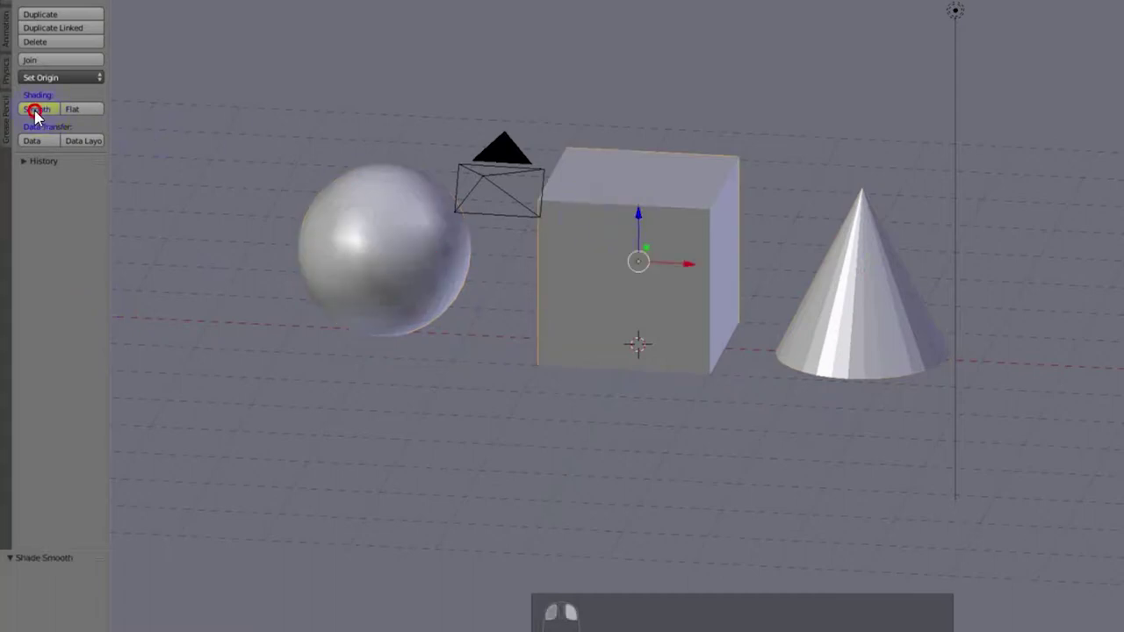
right_click(834, 333)
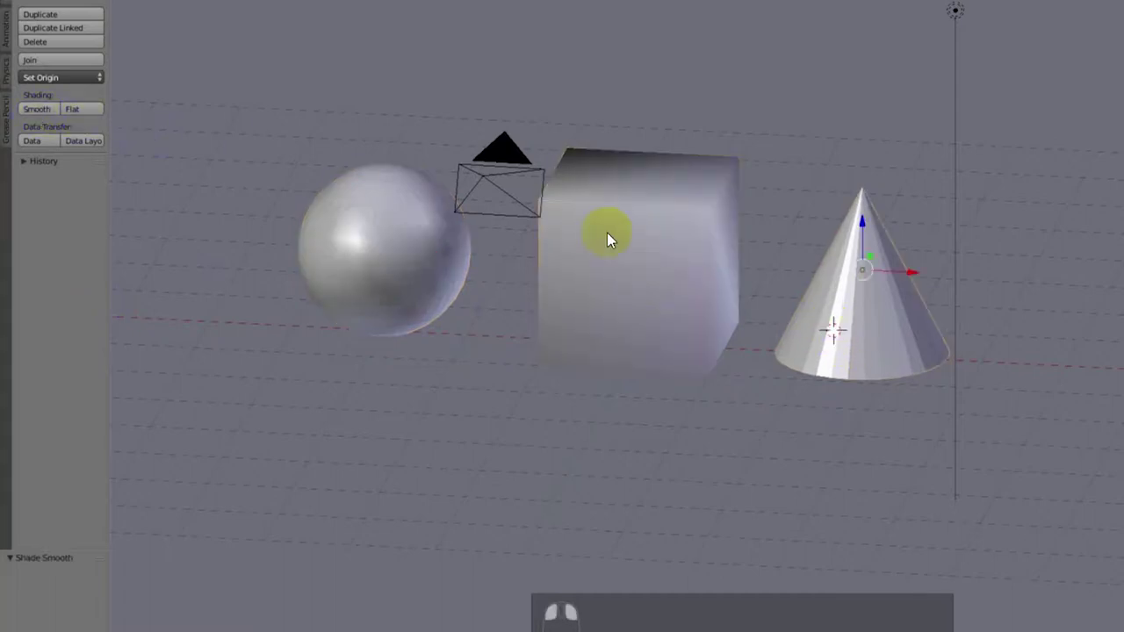
left_click(39, 109)
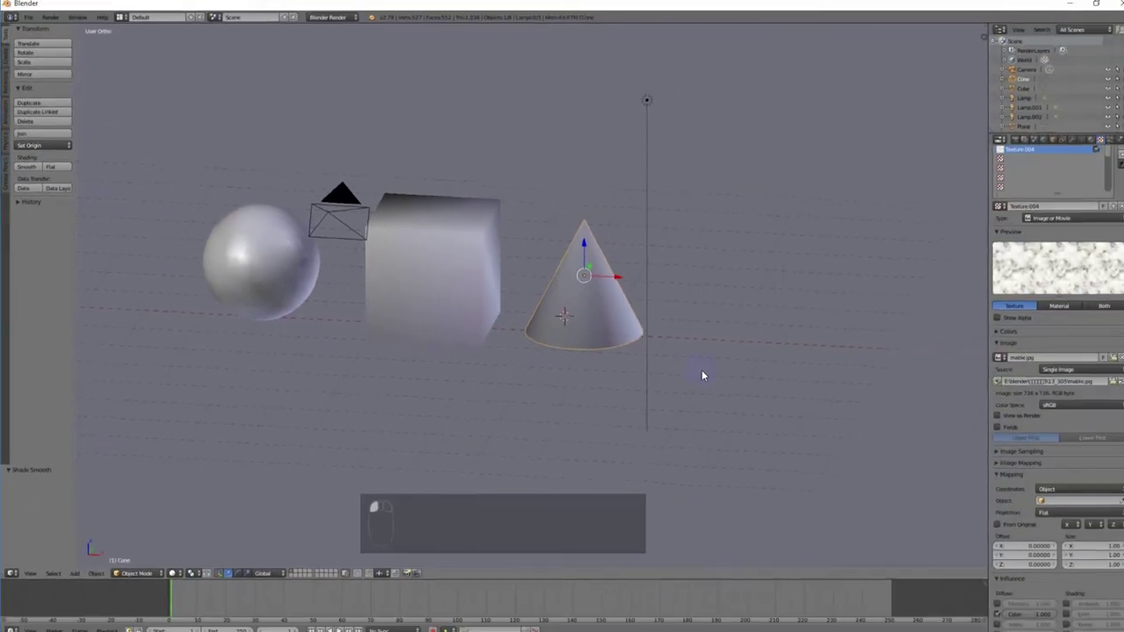
Step: Render the scene to check the smooth-shaded objects, and close the render
key("F12")
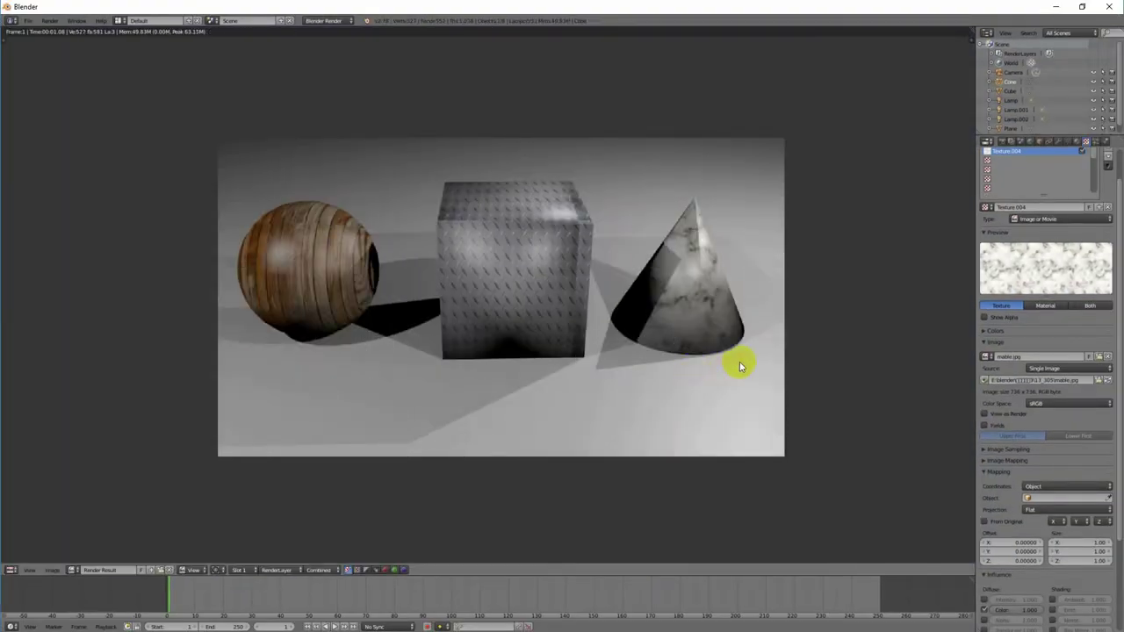
left_click(708, 358)
key("Escape")
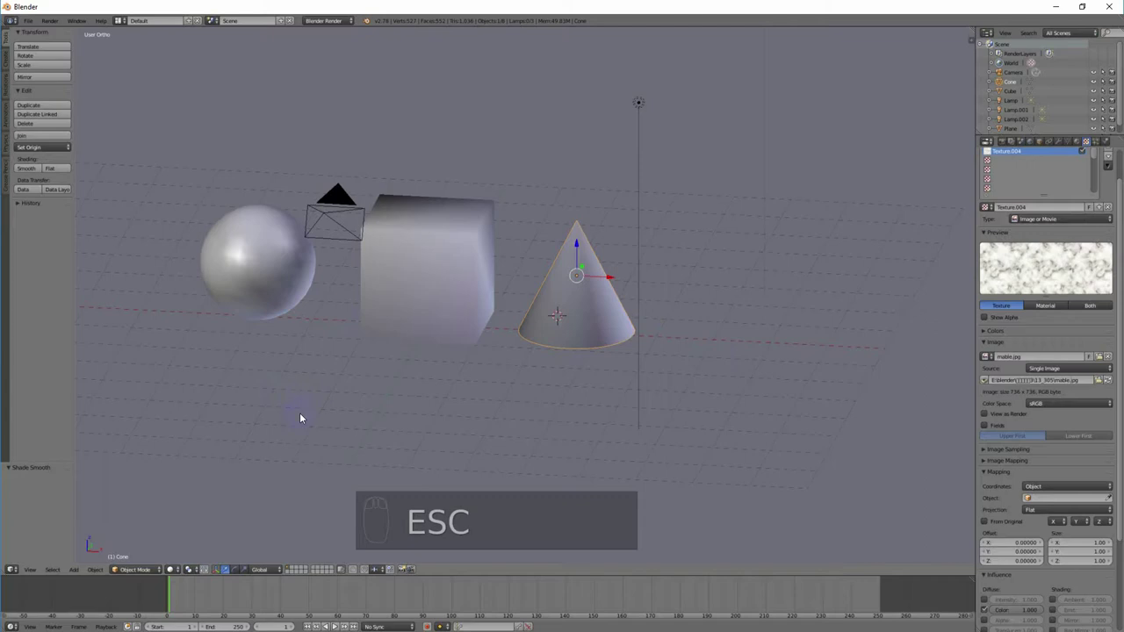
Step: Delete the cone, the sphere and the cube, keeping the plane, camera and three lamps
scroll(299, 418, "down", 6)
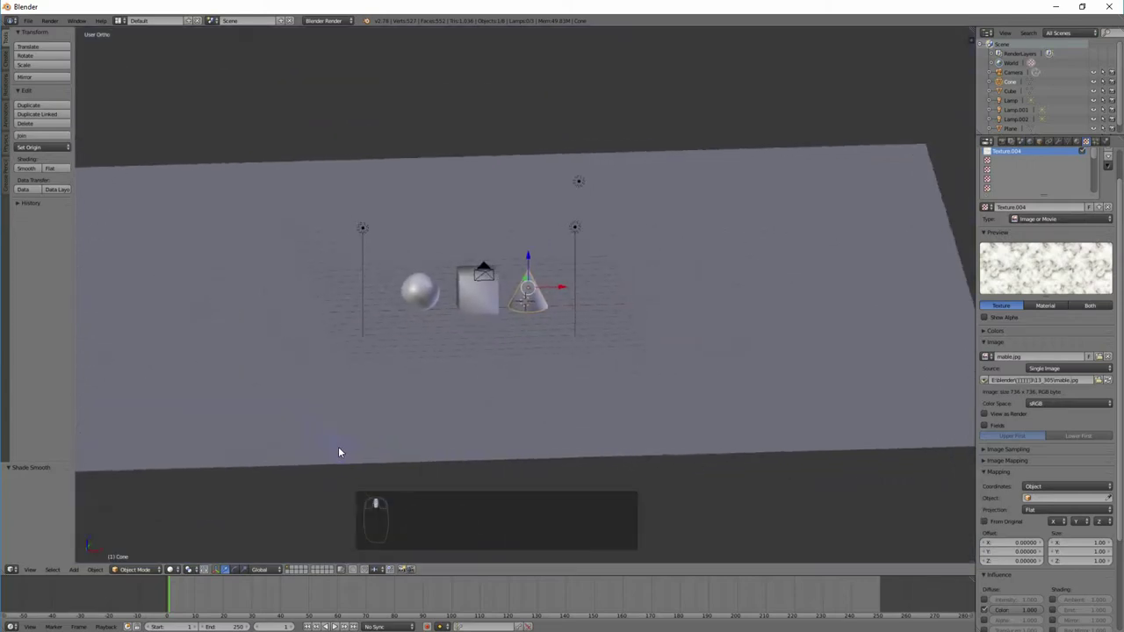
middle_click_drag(339, 453, 326, 453)
scroll(537, 366, "up", 2)
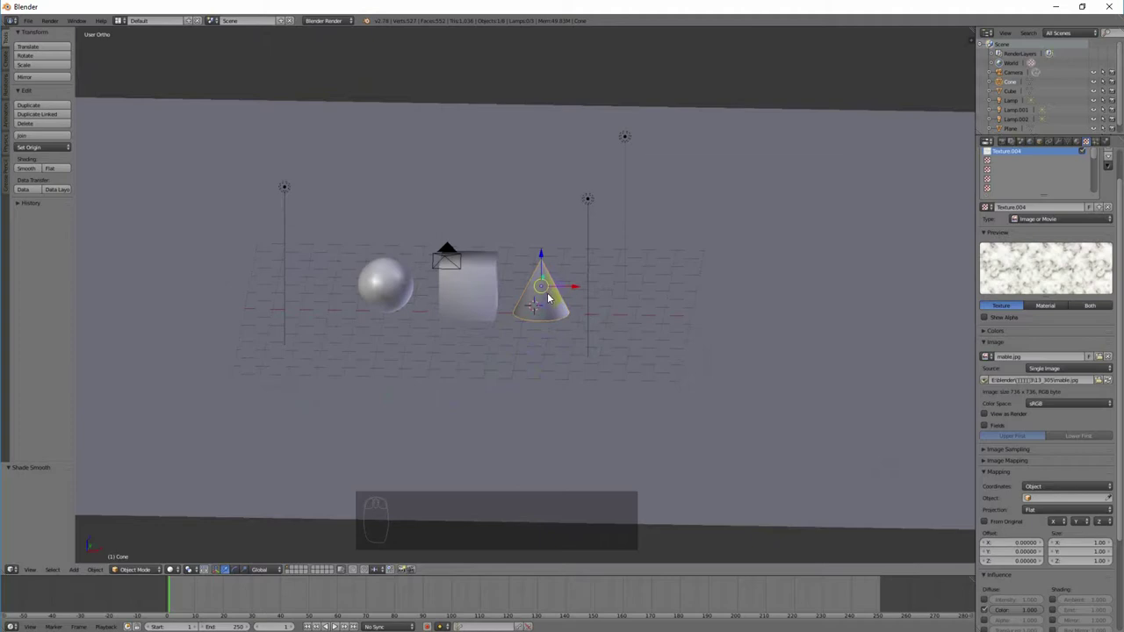
key("Delete")
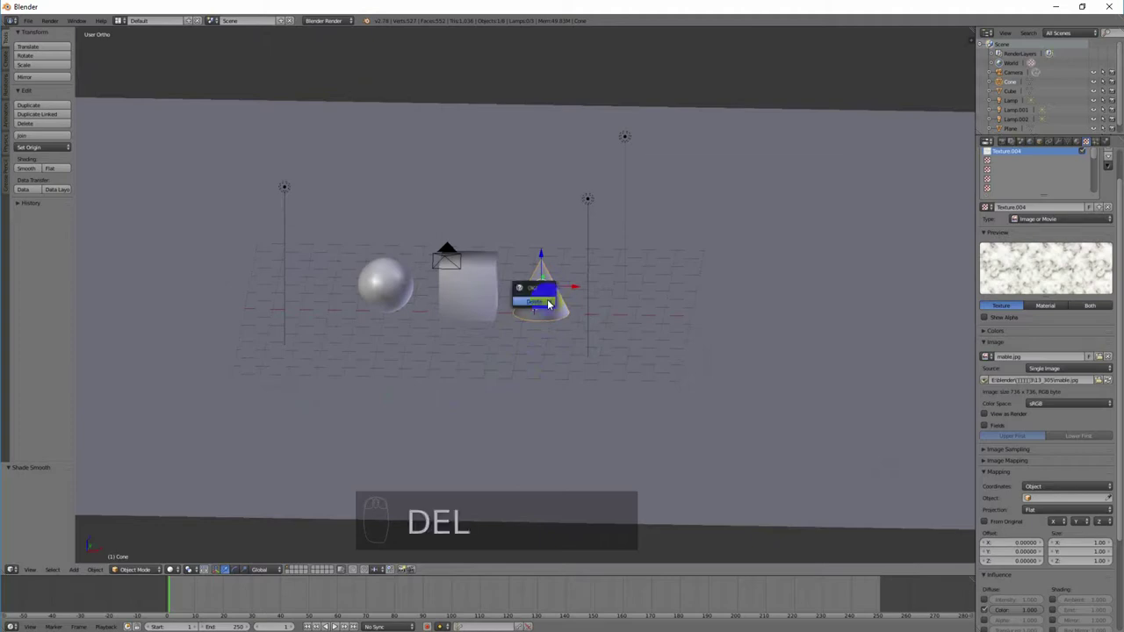
left_click(548, 303)
right_click(394, 288)
key("Delete")
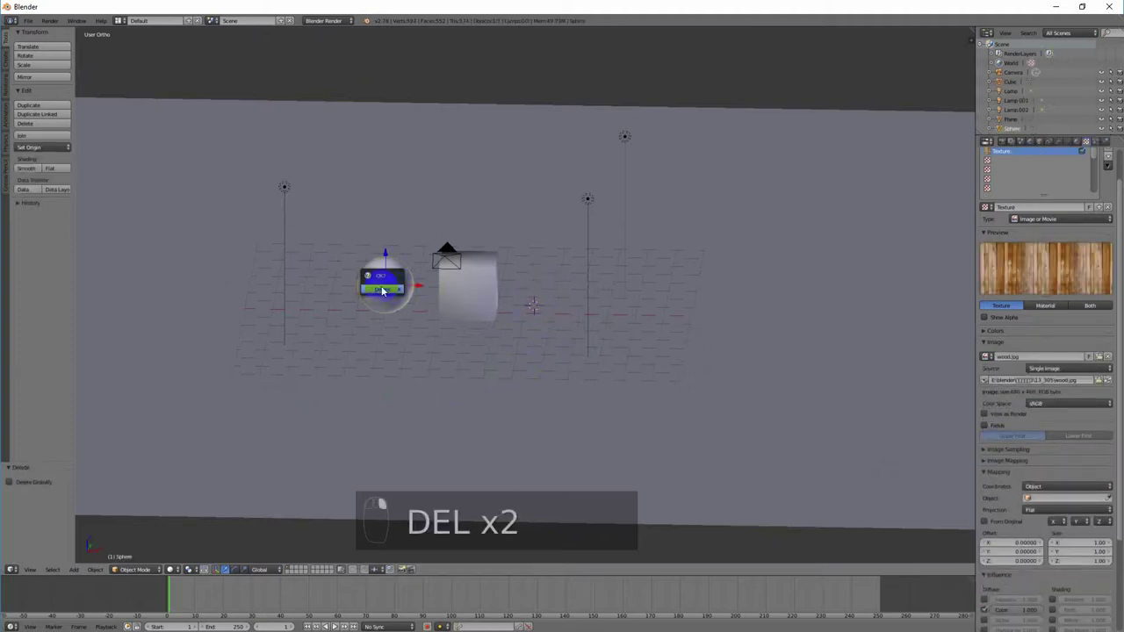
left_click(396, 291)
right_click(463, 293)
key("Delete")
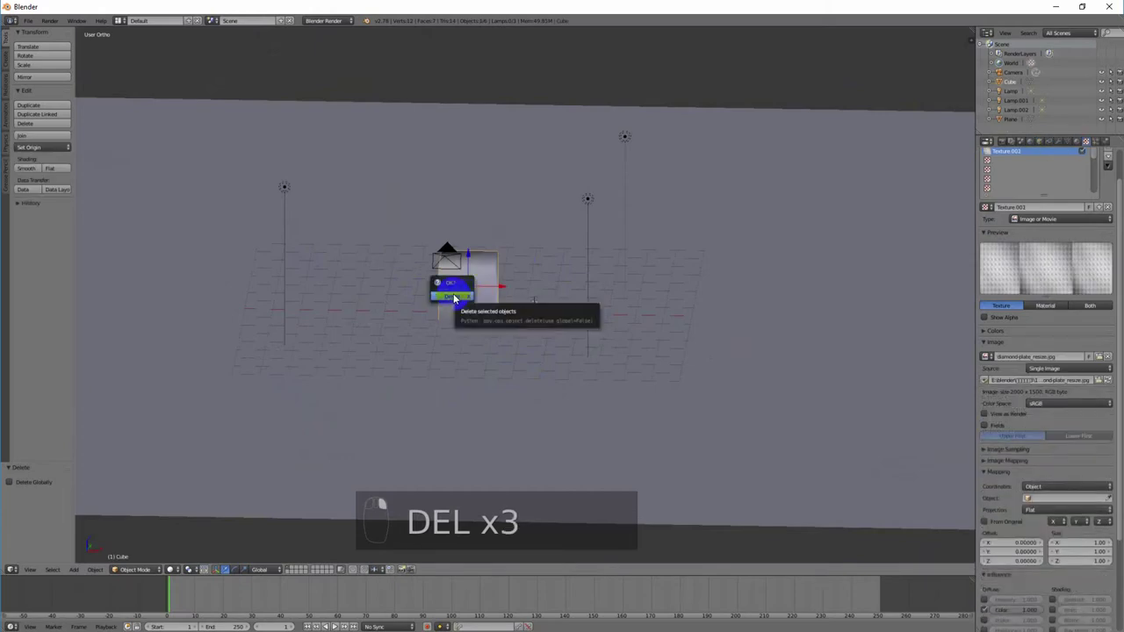
left_click(454, 297)
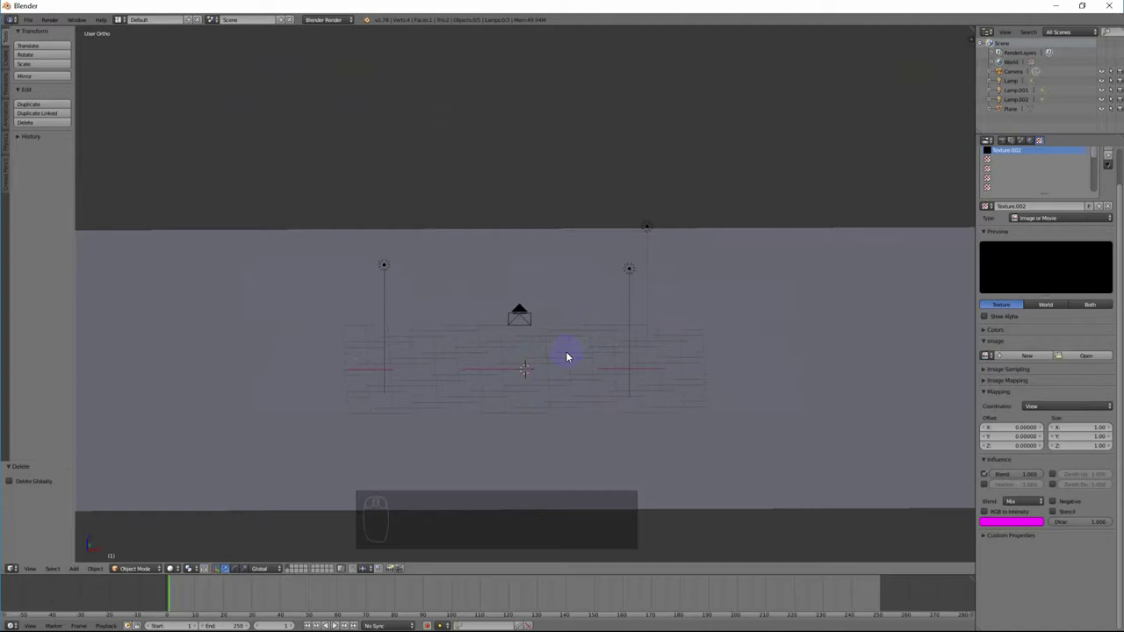
Step: Add a new cube mesh at the 3D cursor in the centre of the plane
scroll(561, 373, "up", 1)
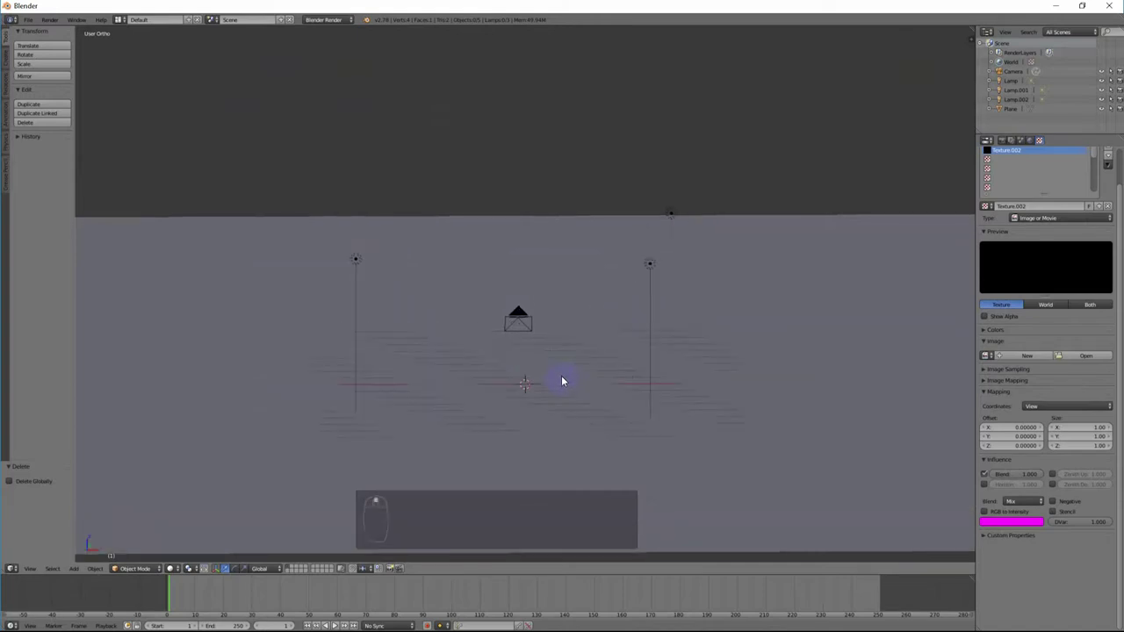
middle_click_drag(622, 387, 622, 290, "shift")
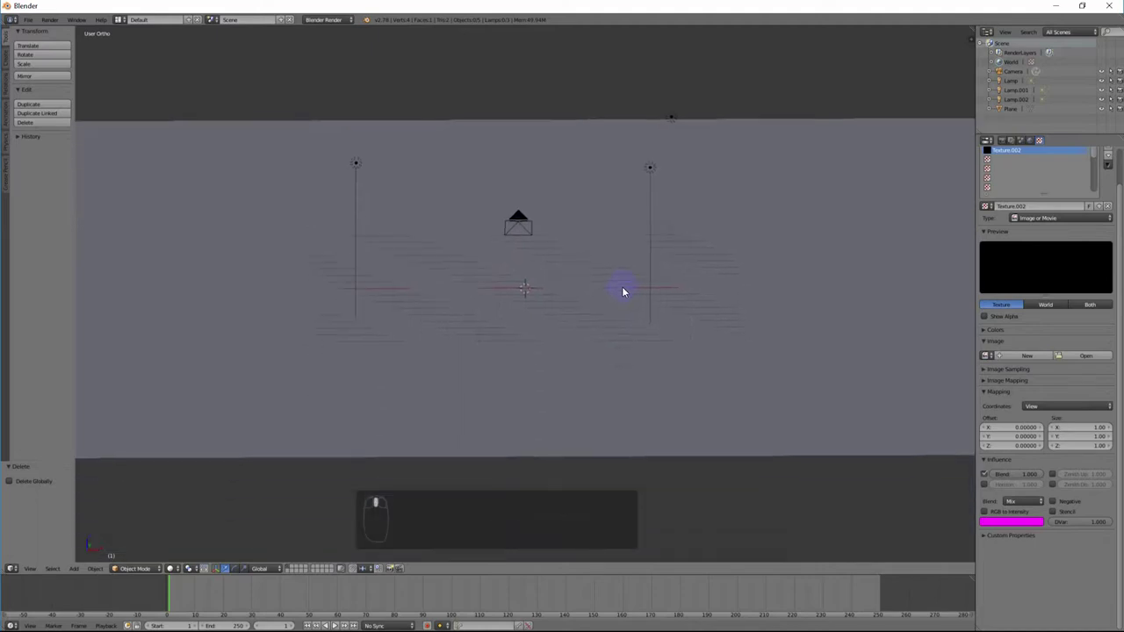
scroll(618, 346, "up", 1)
middle_click_drag(619, 363, 626, 370)
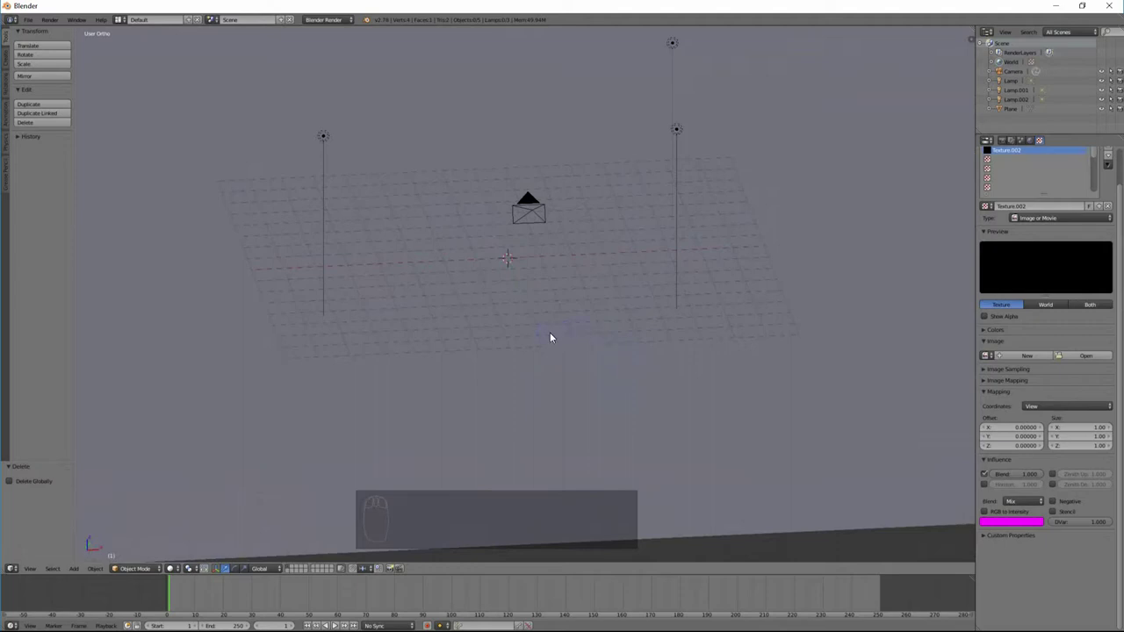
middle_click_drag(562, 375, 586, 410)
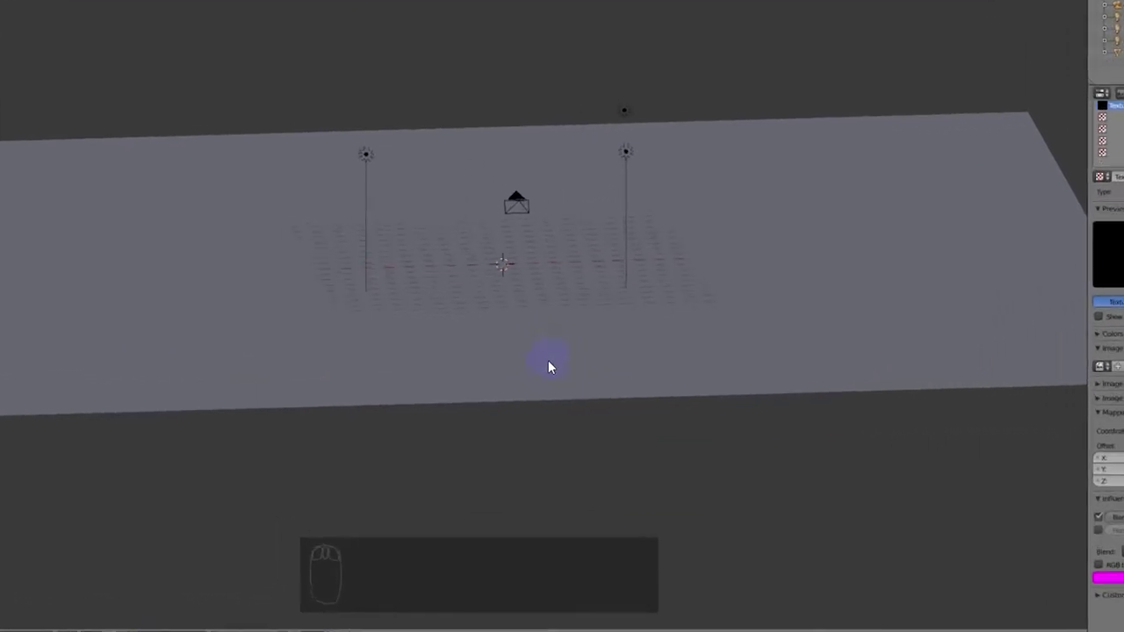
key("shift+a")
mouse_move(544, 374)
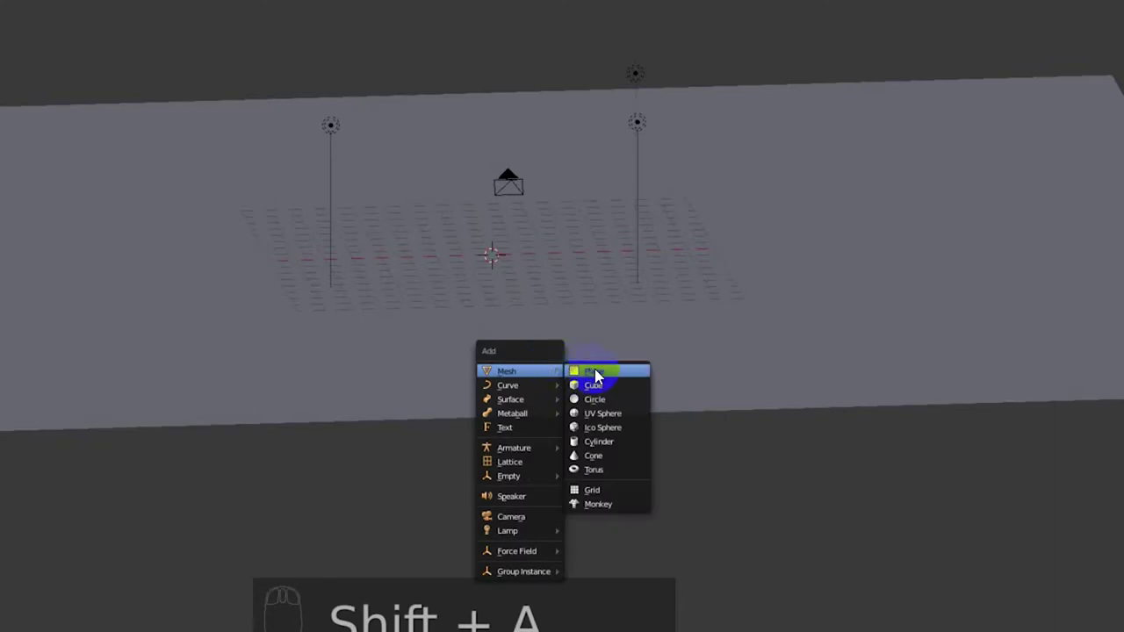
left_click(628, 386)
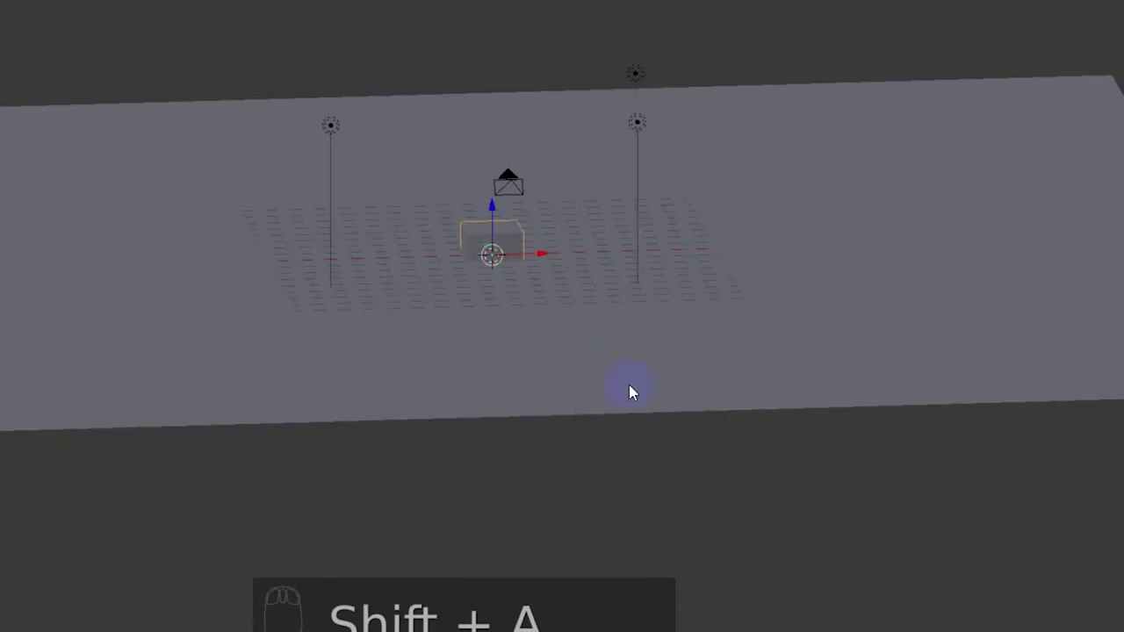
Step: Apply smooth shading to the new cube and raise it about 1.03 units along the Z axis onto the plane
left_click(38, 115)
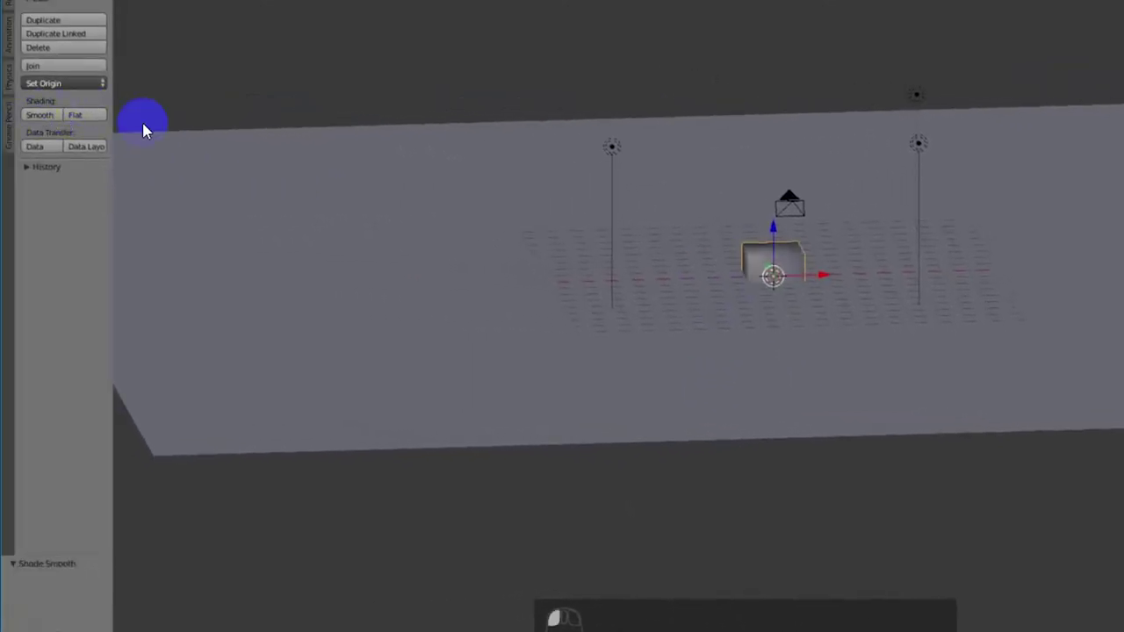
left_click_drag(774, 242, 781, 207)
left_click_drag(522, 230, 523, 232)
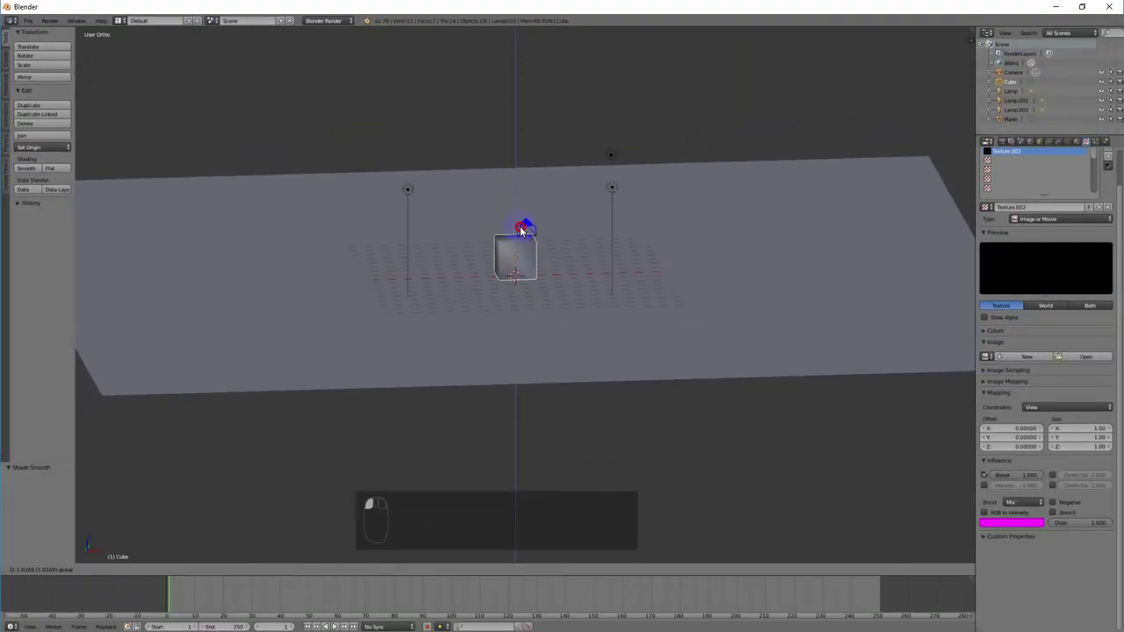
Step: Create a new material on the cube and add a new image texture to it
scroll(470, 394, "up", 5)
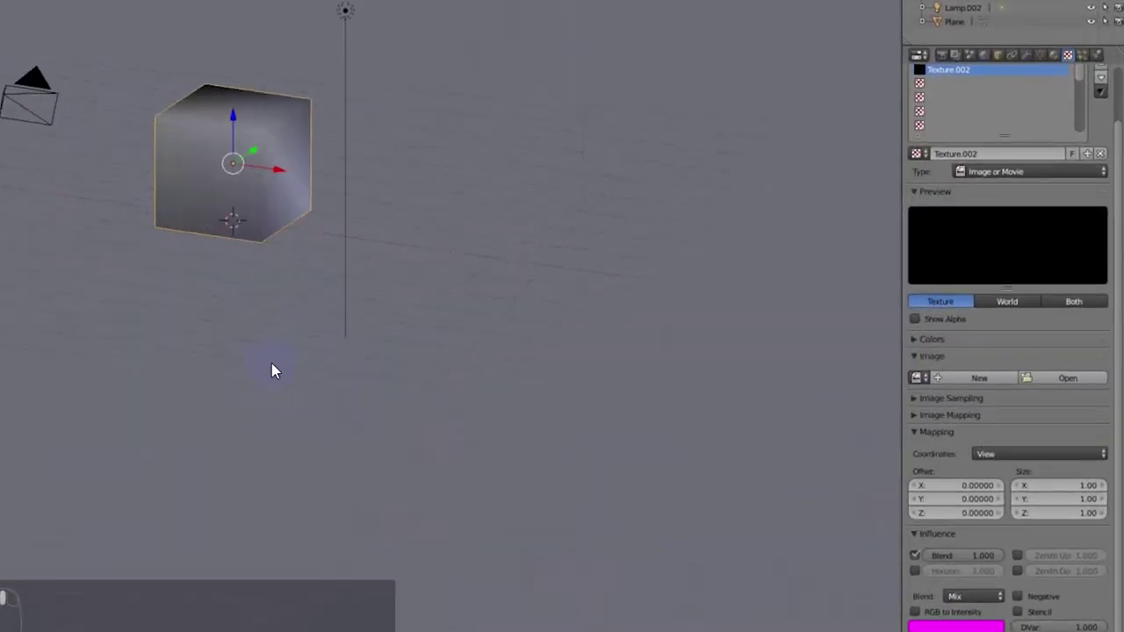
middle_click_drag(271, 364, 306, 370)
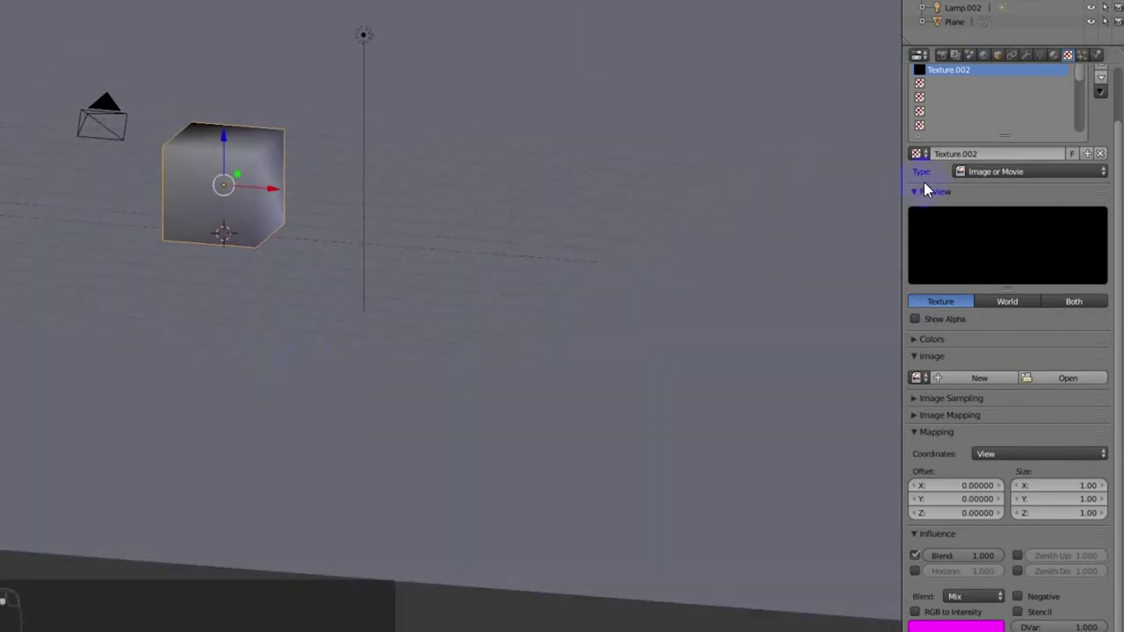
left_click(1052, 54)
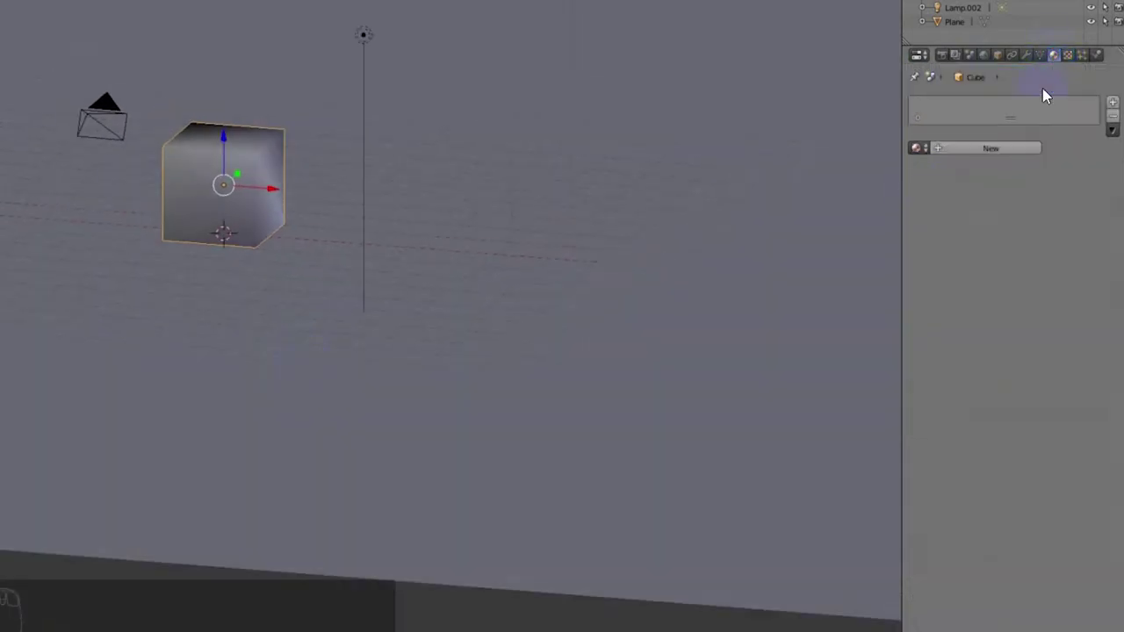
left_click(1018, 145)
left_click(1068, 55)
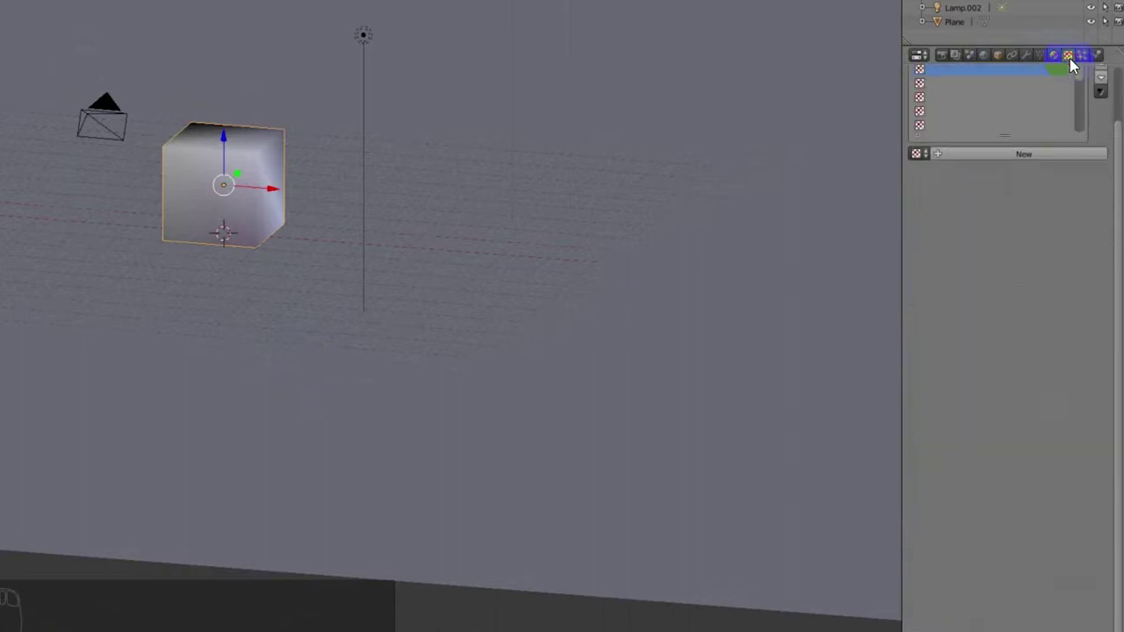
left_click(1055, 185)
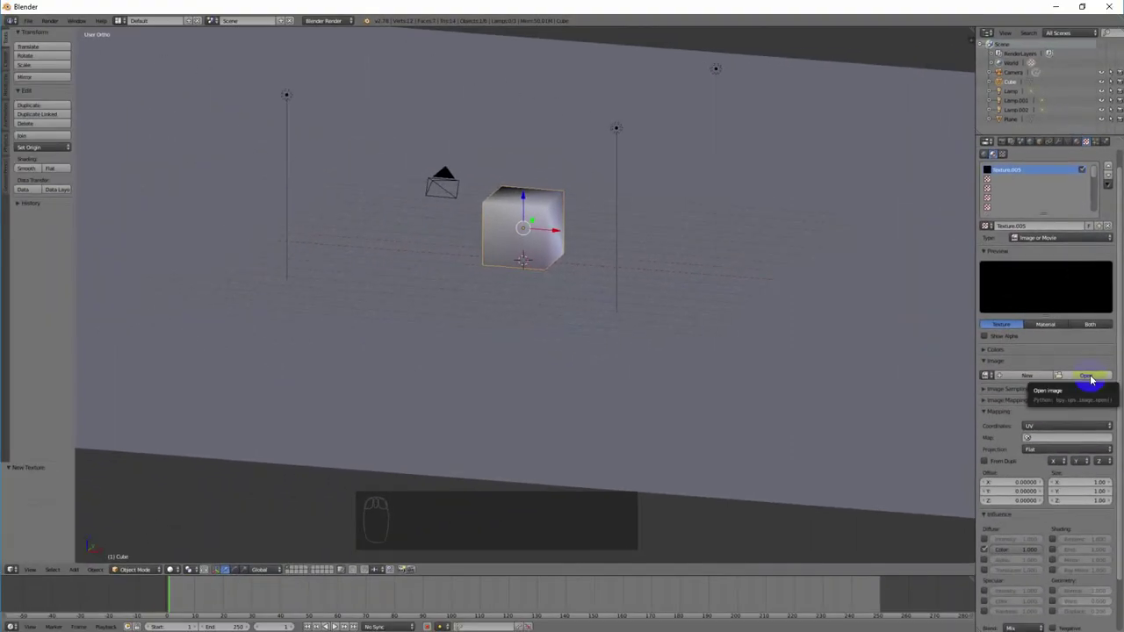
Step: Load cube1.png from the recent 13_305 folder as the cube's texture image
left_click(1088, 376)
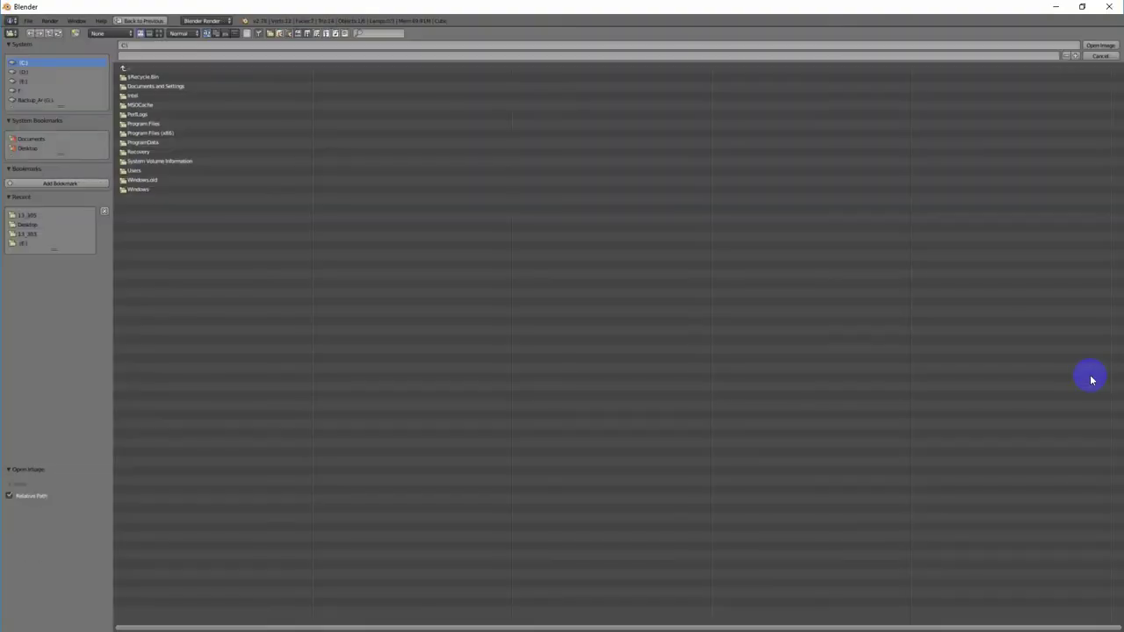
left_click(27, 215)
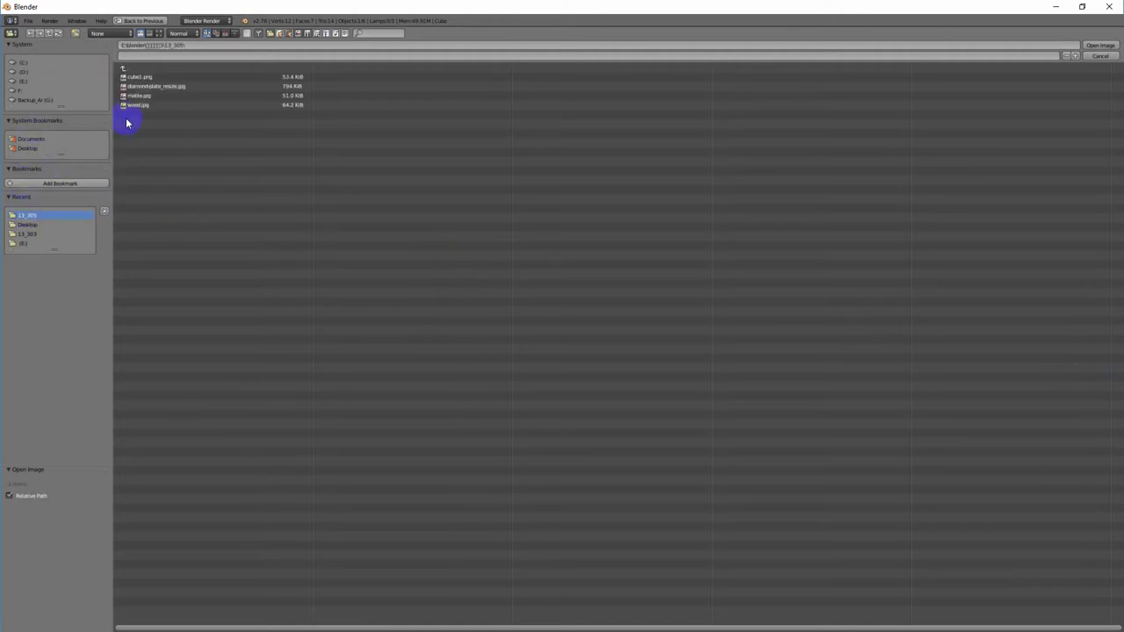
left_click(144, 78)
left_click(1098, 44)
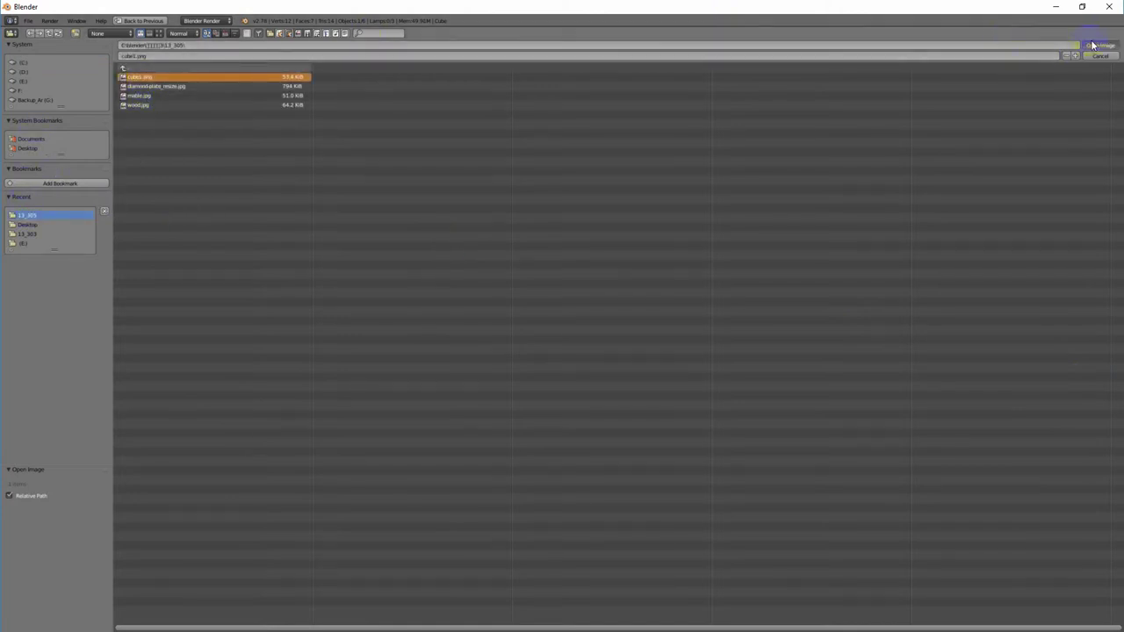
Step: Render the scene to check how the dice image maps onto the cube, and close the render
key("F12")
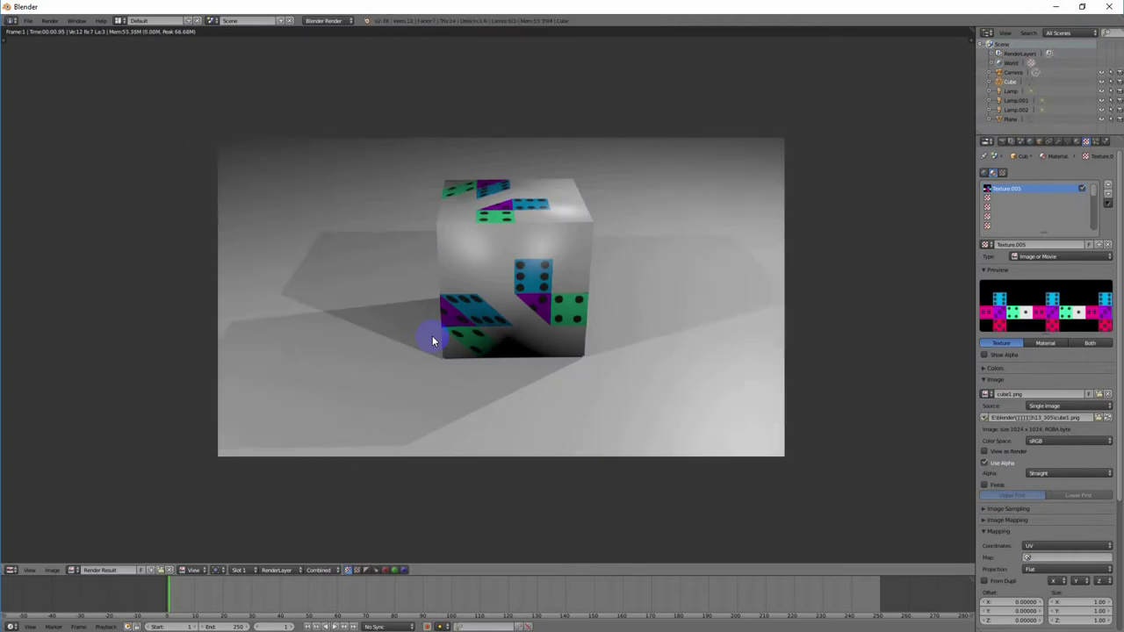
scroll(566, 352, "down", 3)
scroll(566, 352, "up", 2)
scroll(560, 356, "down", 1)
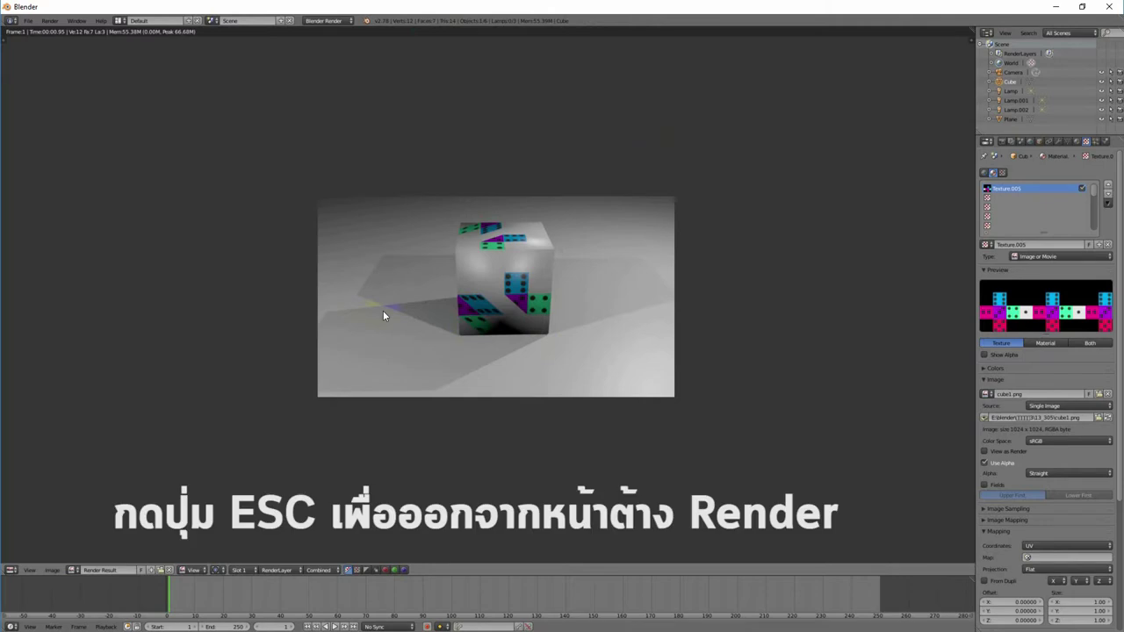
key("Escape")
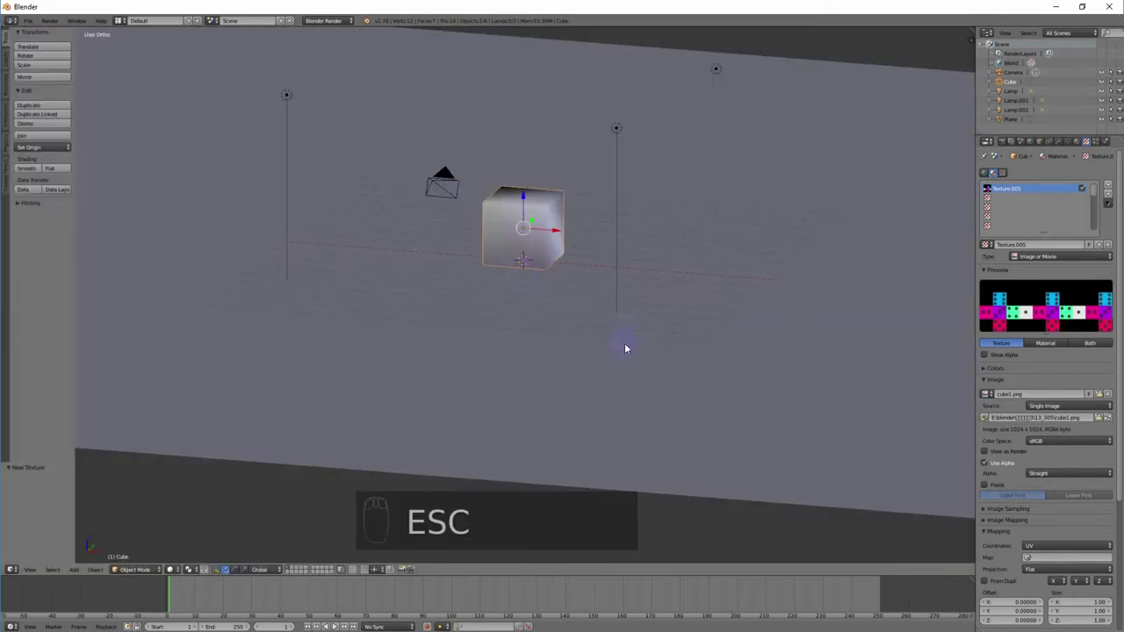
Step: Enter Edit Mode on the cube with nothing selected and enable edge selection
middle_click_drag(551, 362, 587, 362)
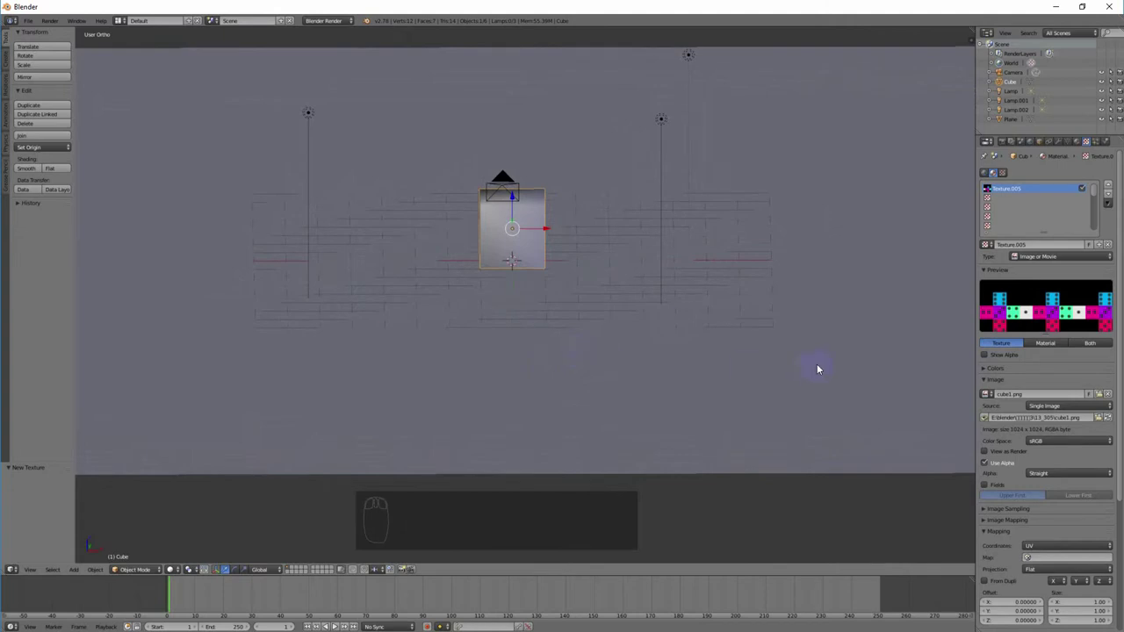
key("Tab")
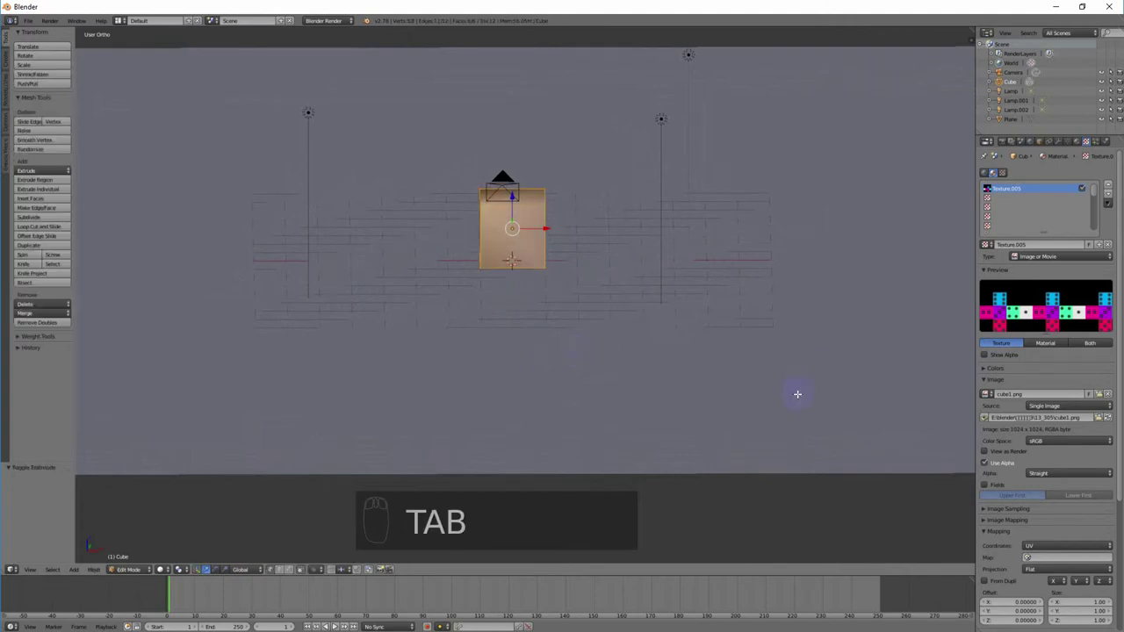
scroll(577, 330, "up", 2)
key("a")
key("a")
middle_click_drag(584, 313, 549, 369)
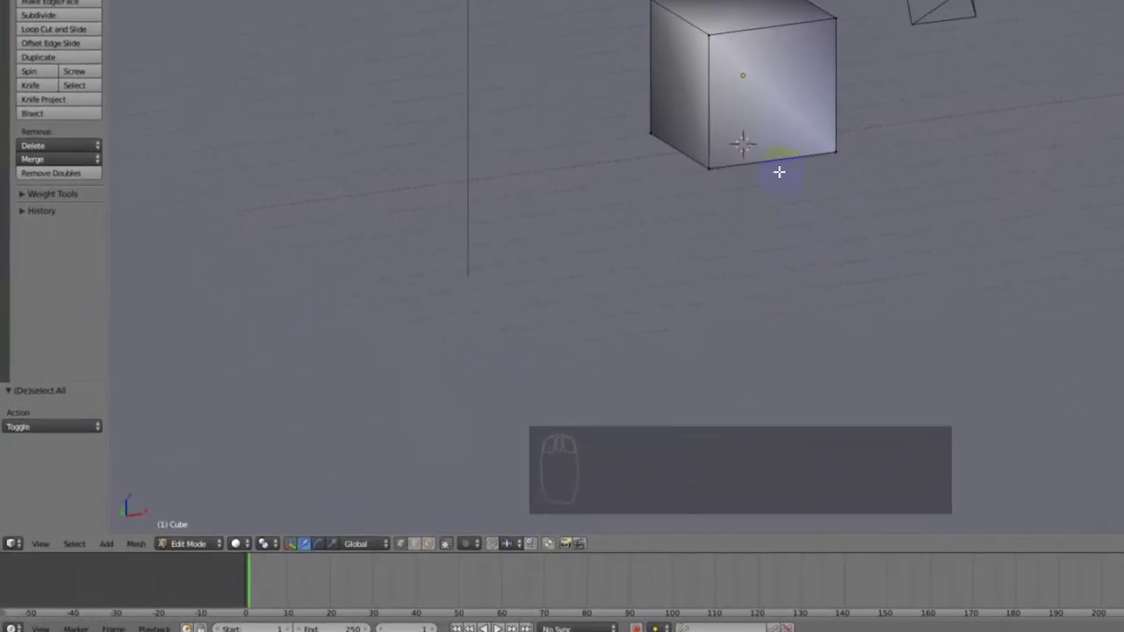
left_click(414, 545)
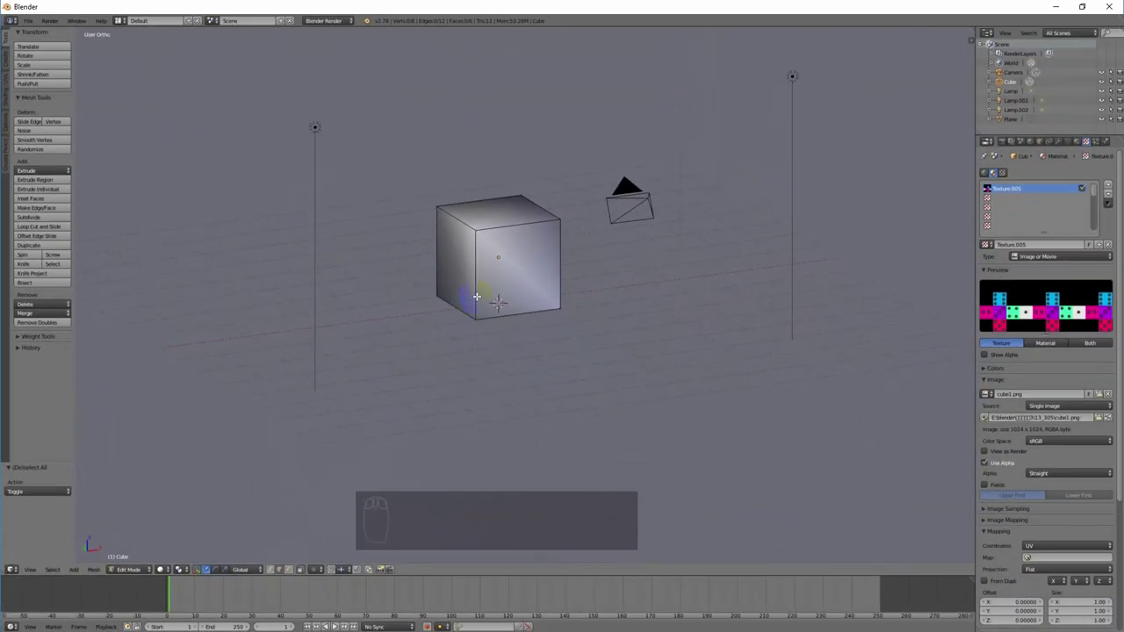
Step: Select the cube's four vertical edges and three of its top edges, and mark them as seams
left_click(476, 297)
right_click(559, 254, "shift")
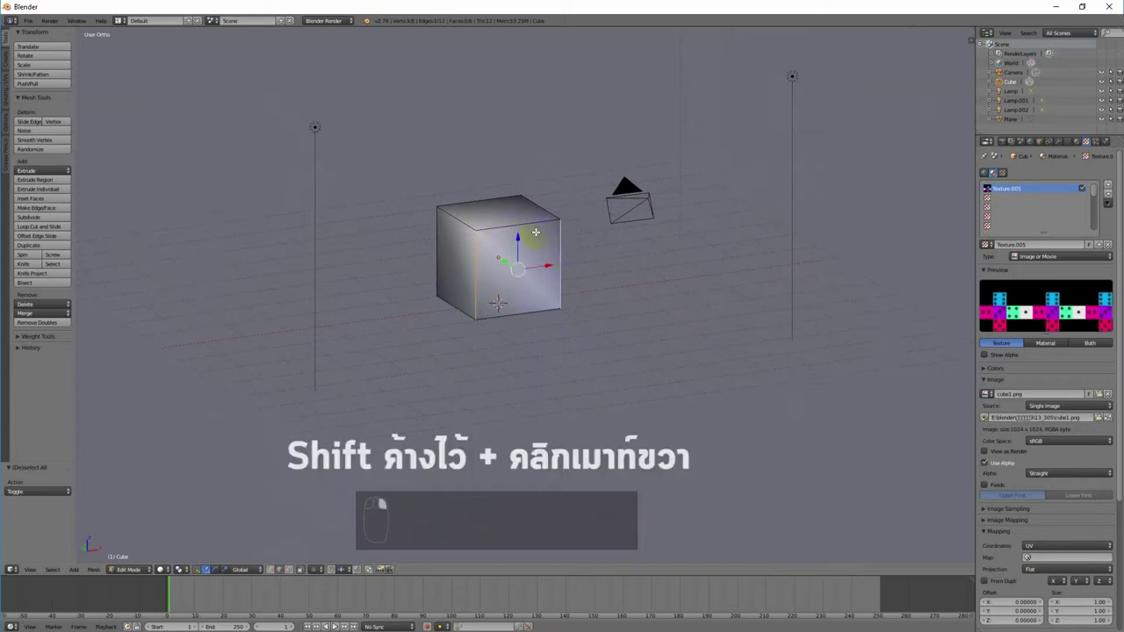
right_click(534, 224, "shift")
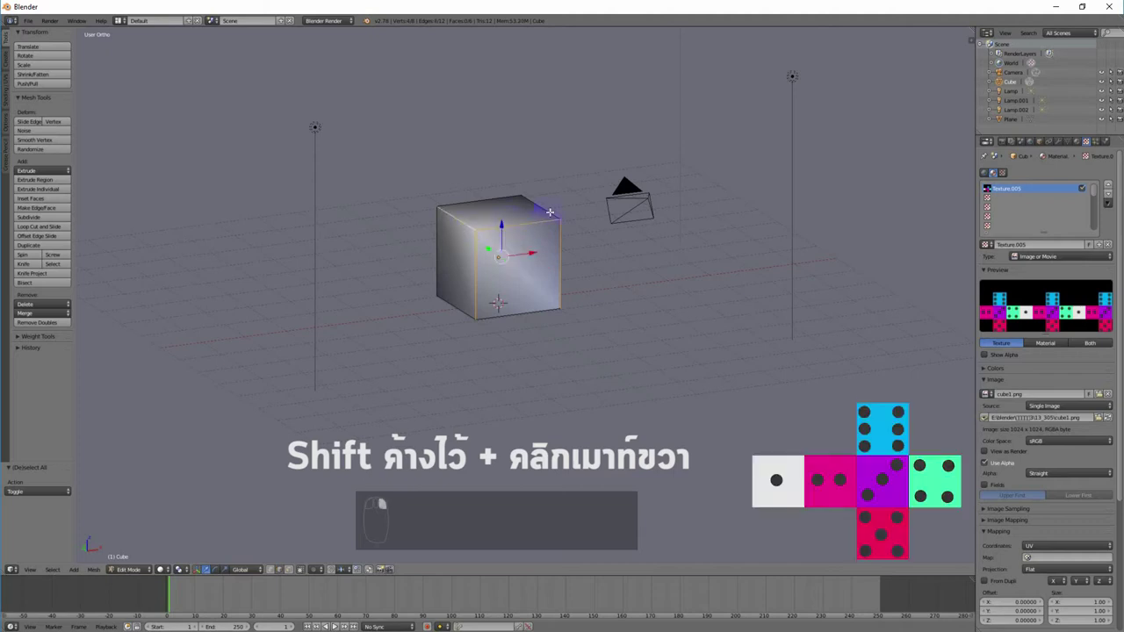
middle_click_drag(550, 213, 535, 275)
middle_click_drag(581, 270, 482, 273)
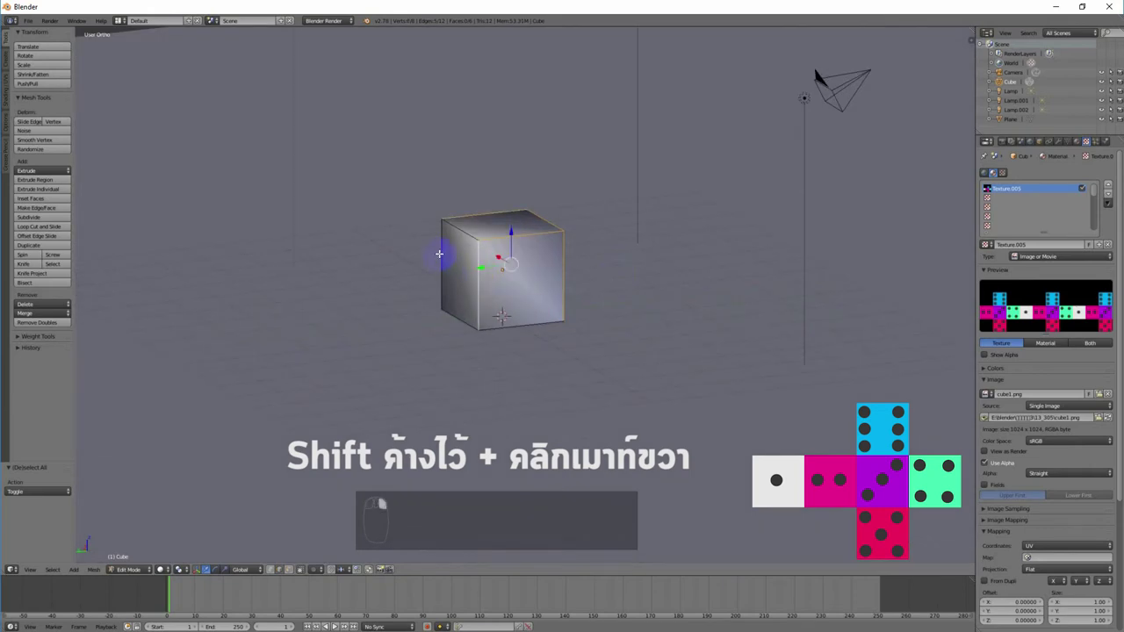
middle_click_drag(443, 255, 472, 260)
middle_click_drag(609, 304, 508, 349)
scroll(511, 350, "down", 3)
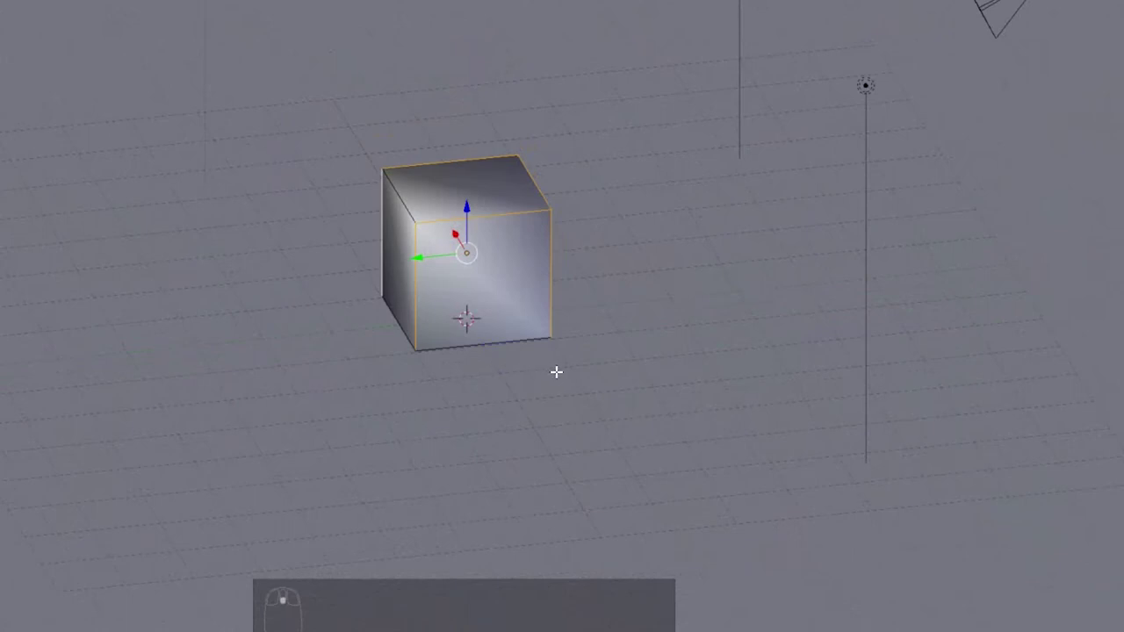
key("ctrl+e")
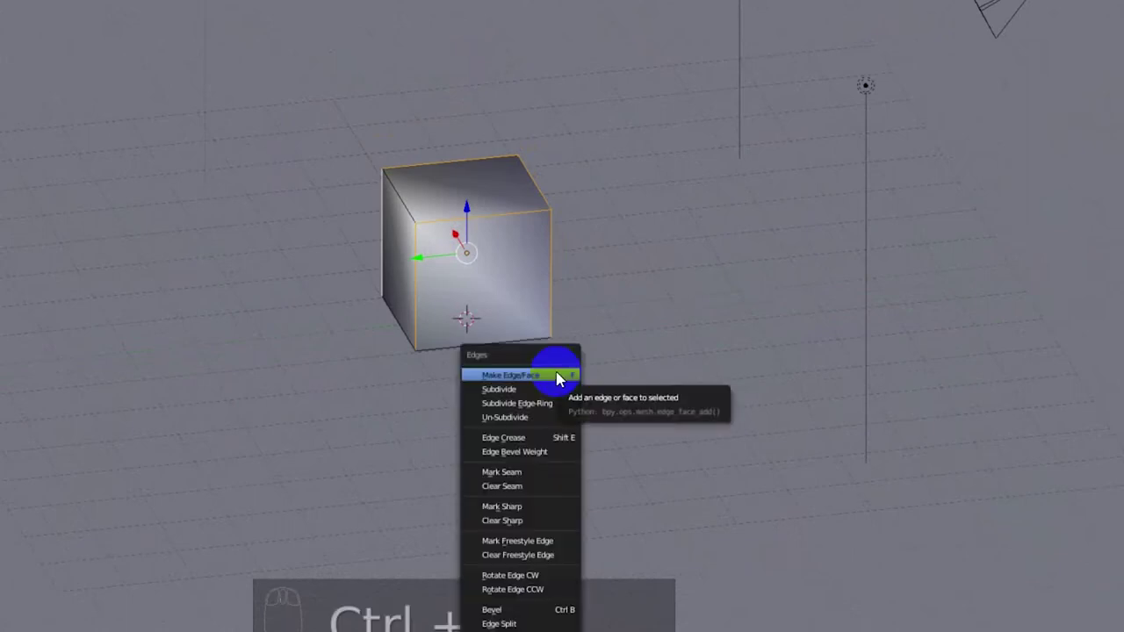
left_click(525, 472)
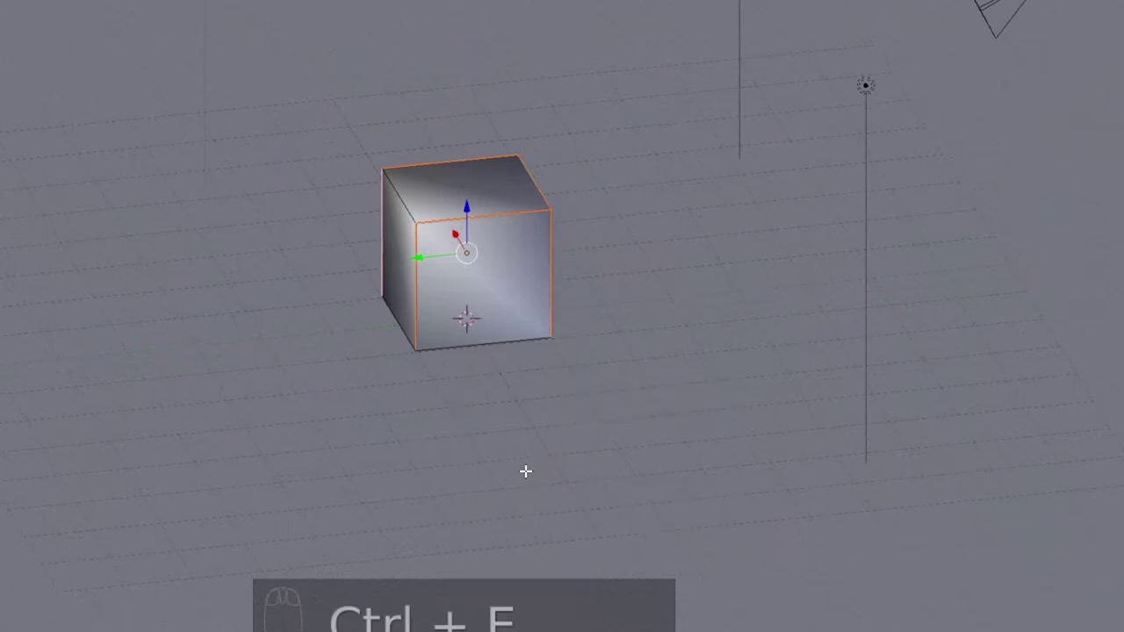
scroll(615, 365, "up", 3)
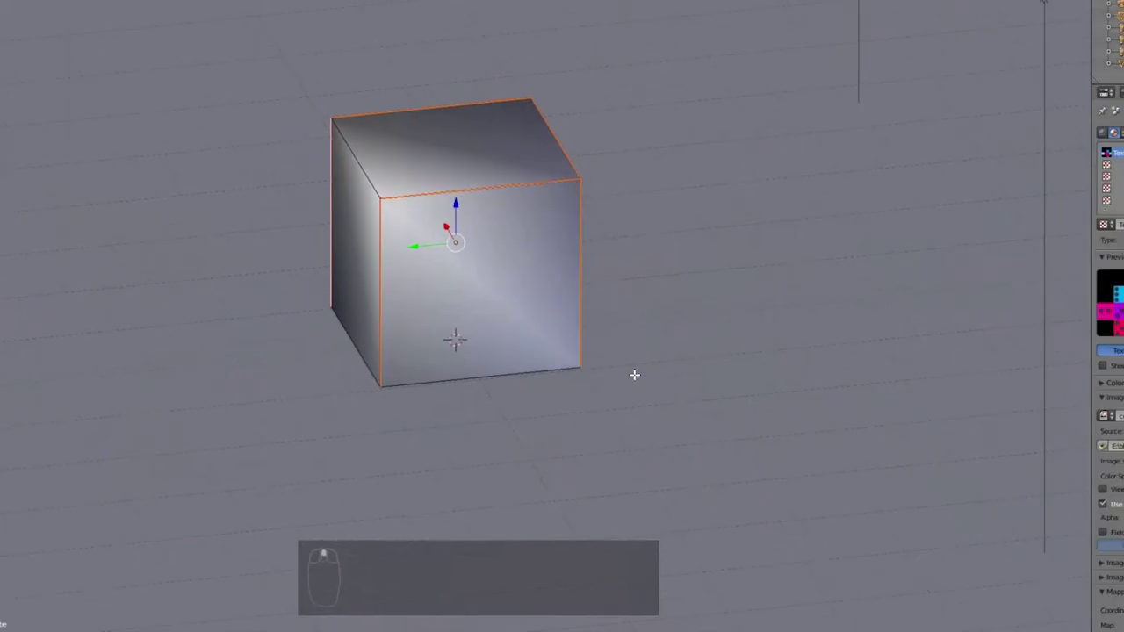
middle_click_drag(615, 373, 562, 368)
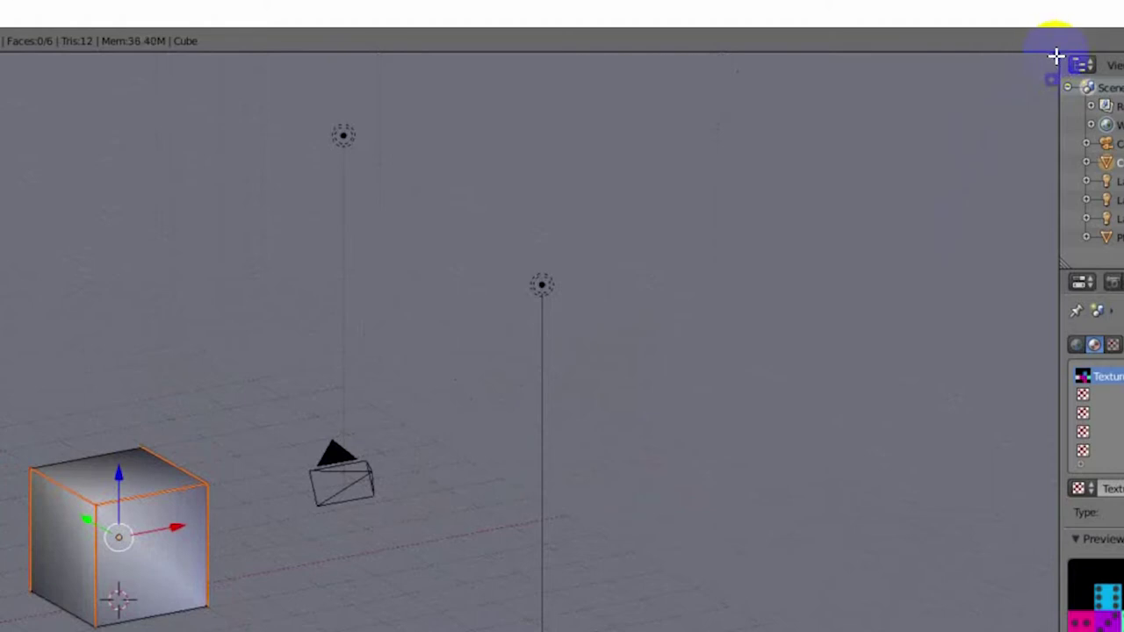
Step: Split the 3D view into two side-by-side areas of about equal width and hide the tool shelf in the new one
left_click_drag(1056, 56, 573, 129)
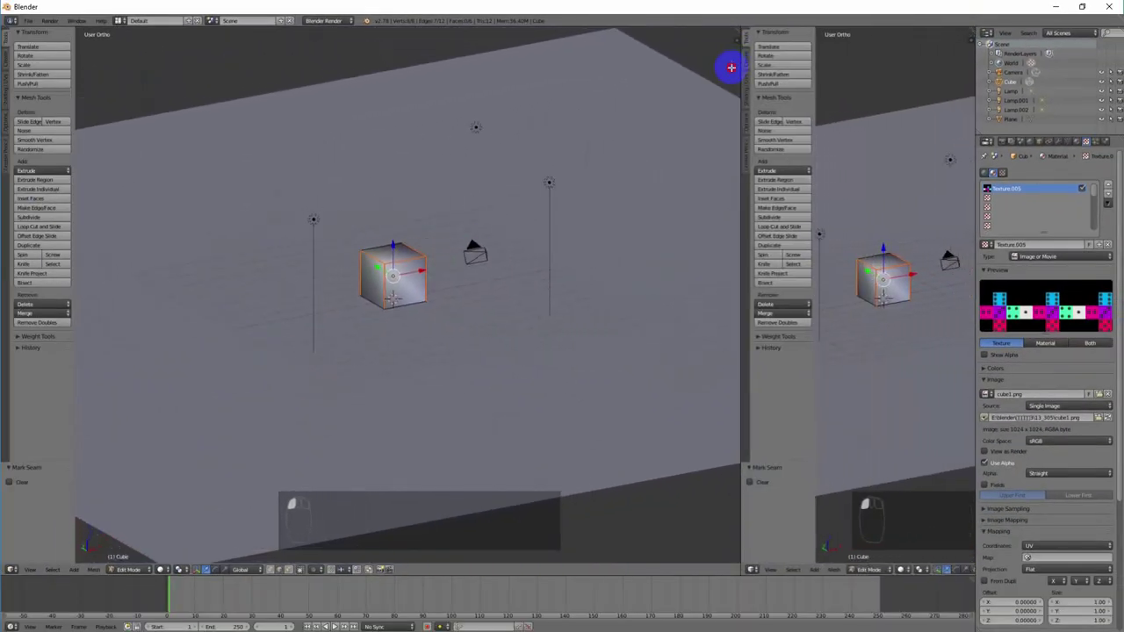
left_click_drag(731, 68, 463, 104)
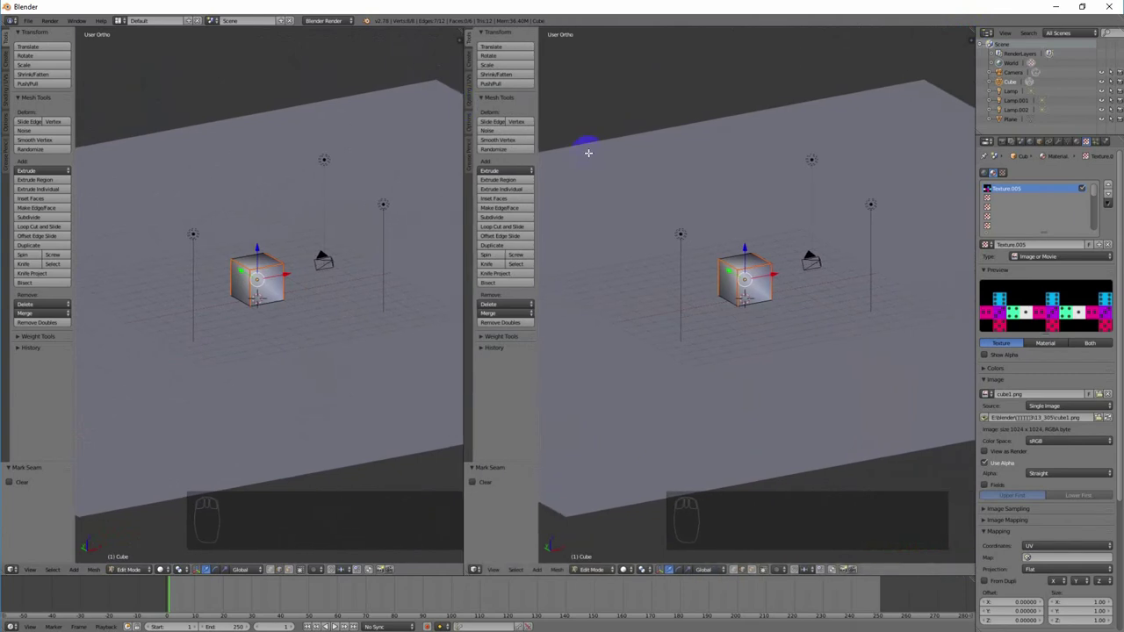
left_click(594, 567)
left_click(512, 570)
key("t")
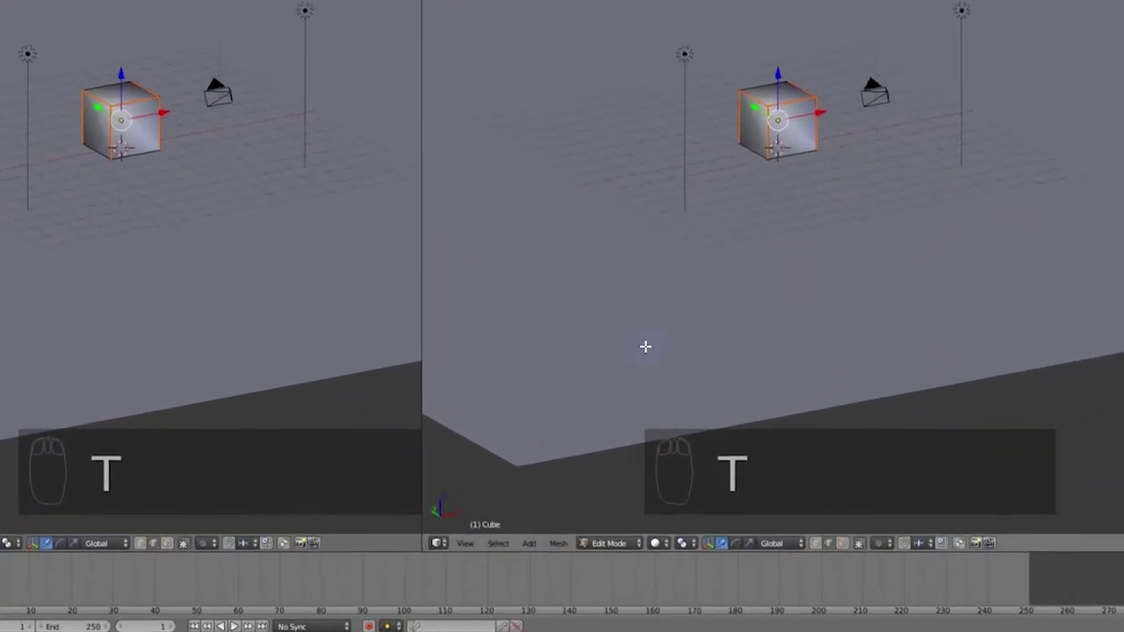
Step: Change the new area to the UV/Image Editor and unlink the Render Result image from it
left_click(434, 542)
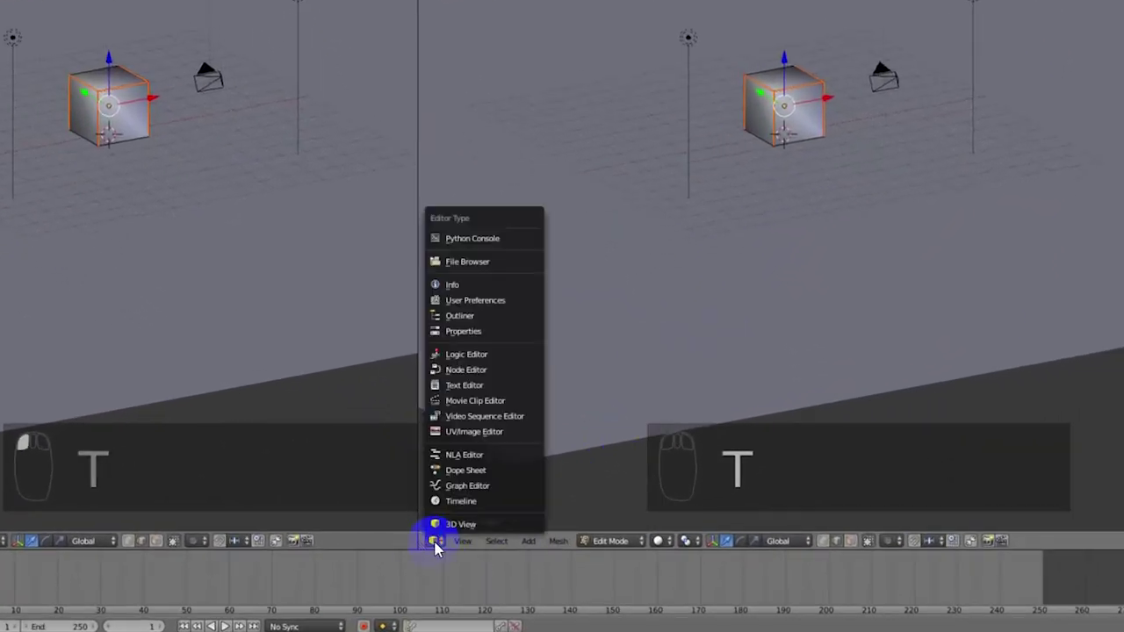
left_click(525, 434)
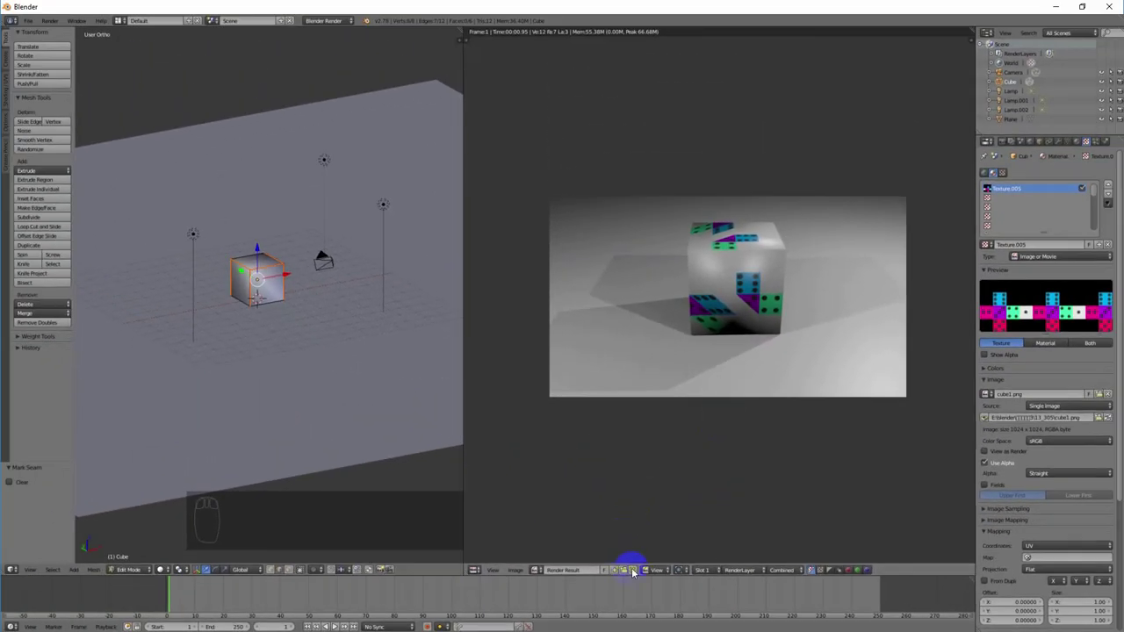
left_click(632, 572)
scroll(778, 399, "up", 6)
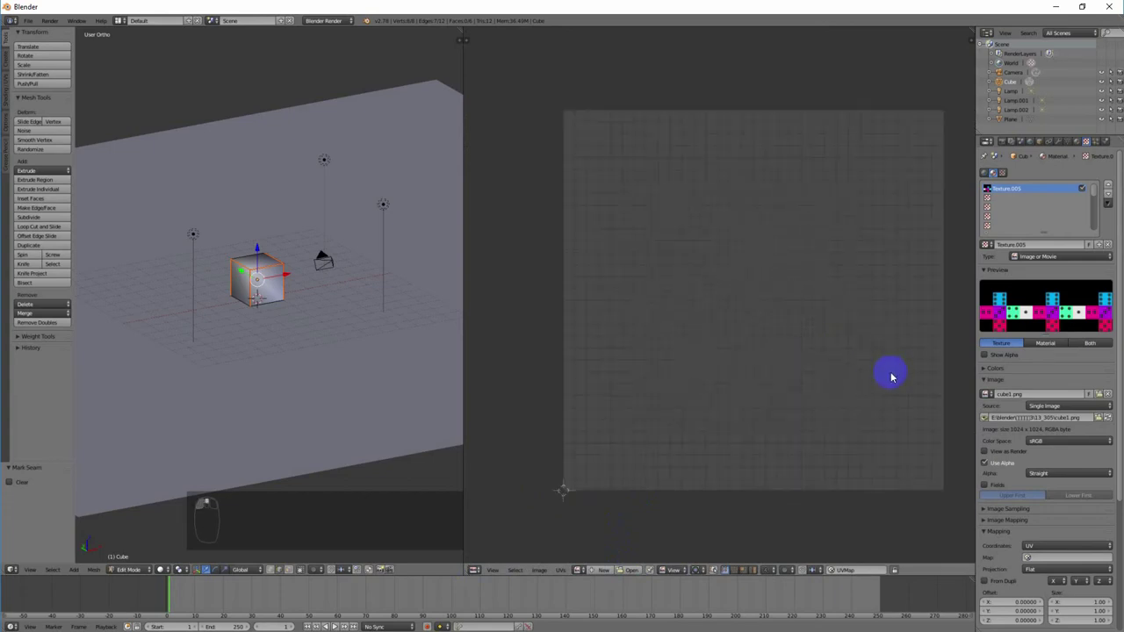
middle_click_drag(892, 364, 858, 339)
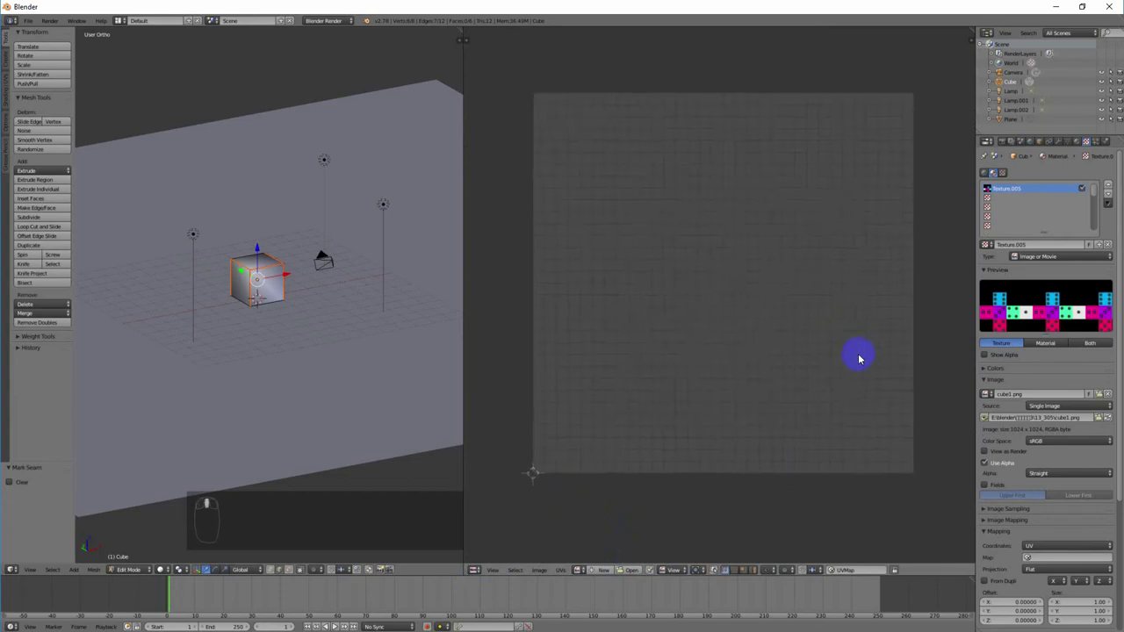
Step: Select the whole cube mesh and unwrap it along the marked seams
key("a")
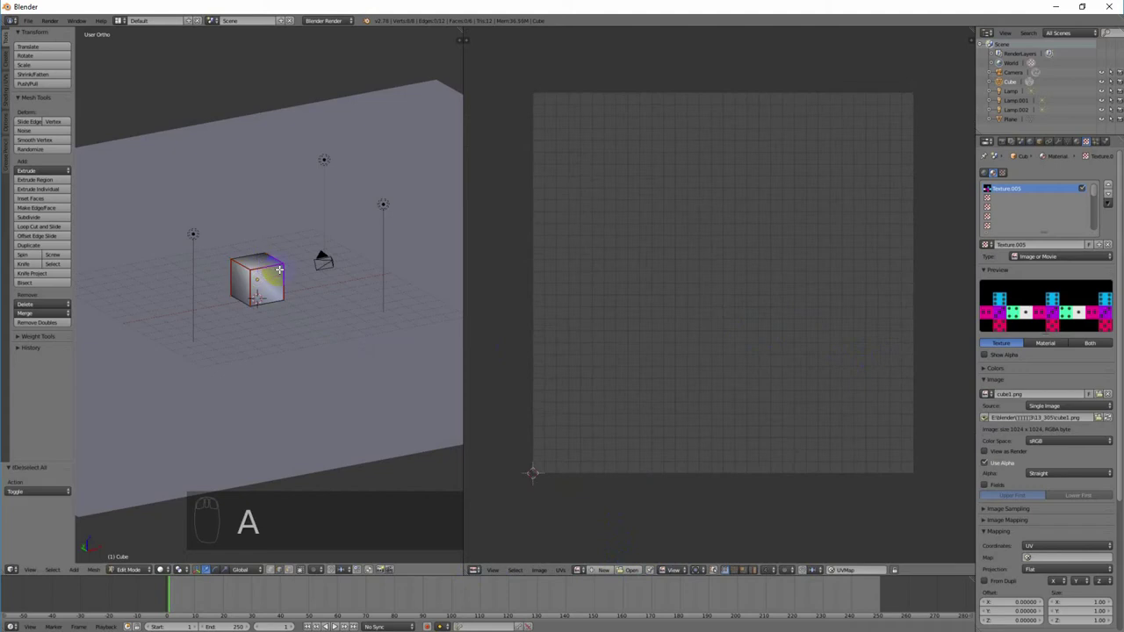
key("a")
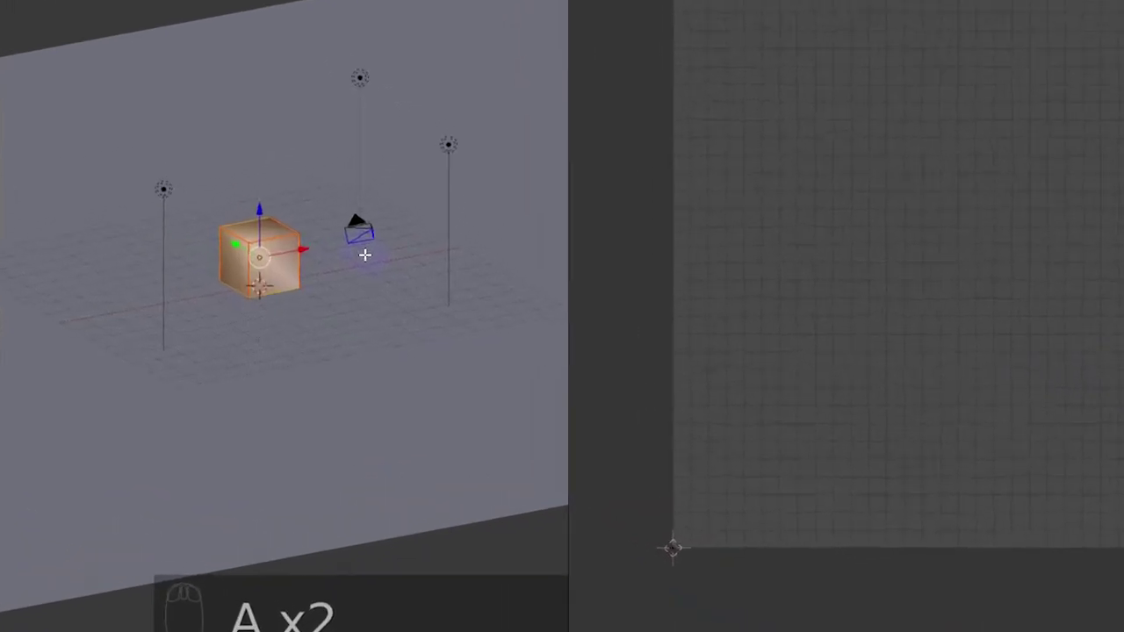
key("u")
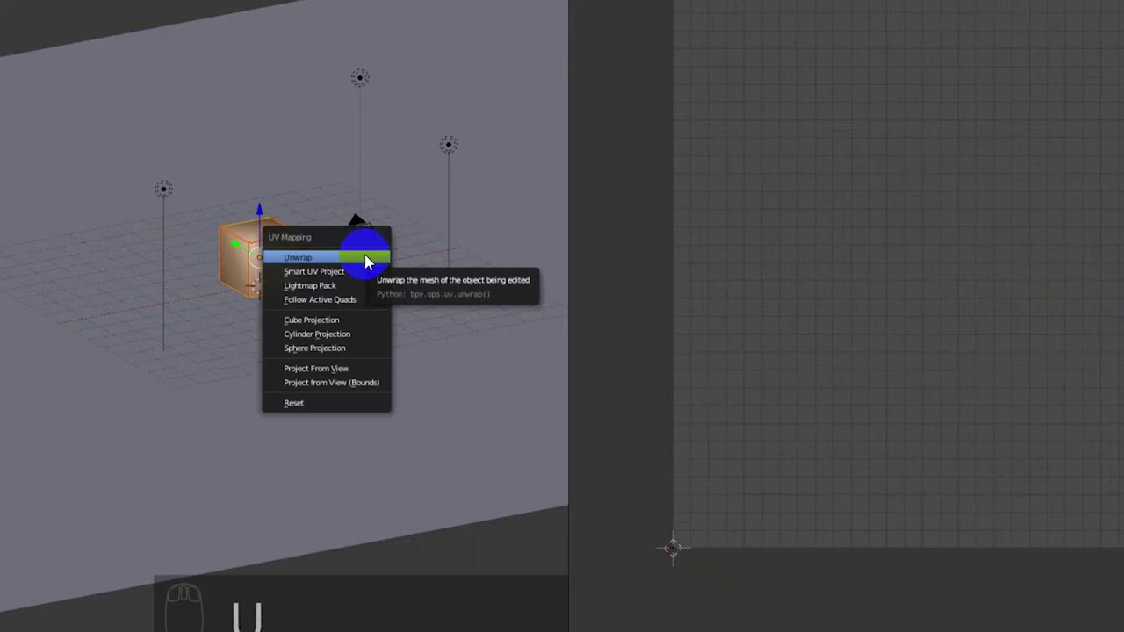
left_click(367, 260)
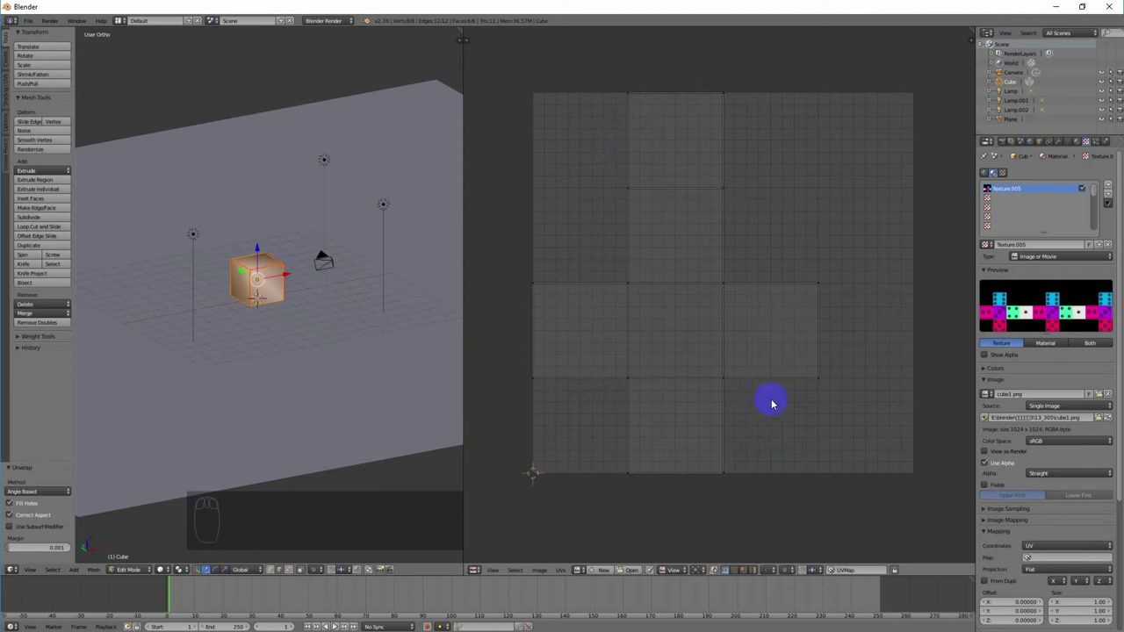
left_click(487, 551)
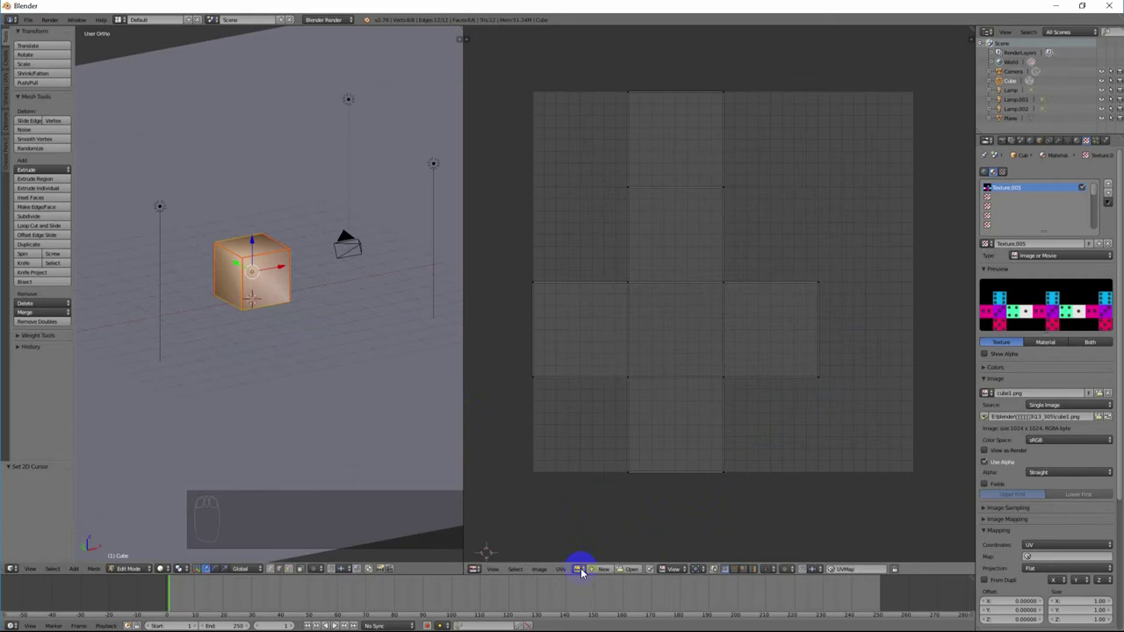
Step: Show the cube1.png dice image behind the cube's unwrapped faces in the UV/Image Editor
left_click(579, 569)
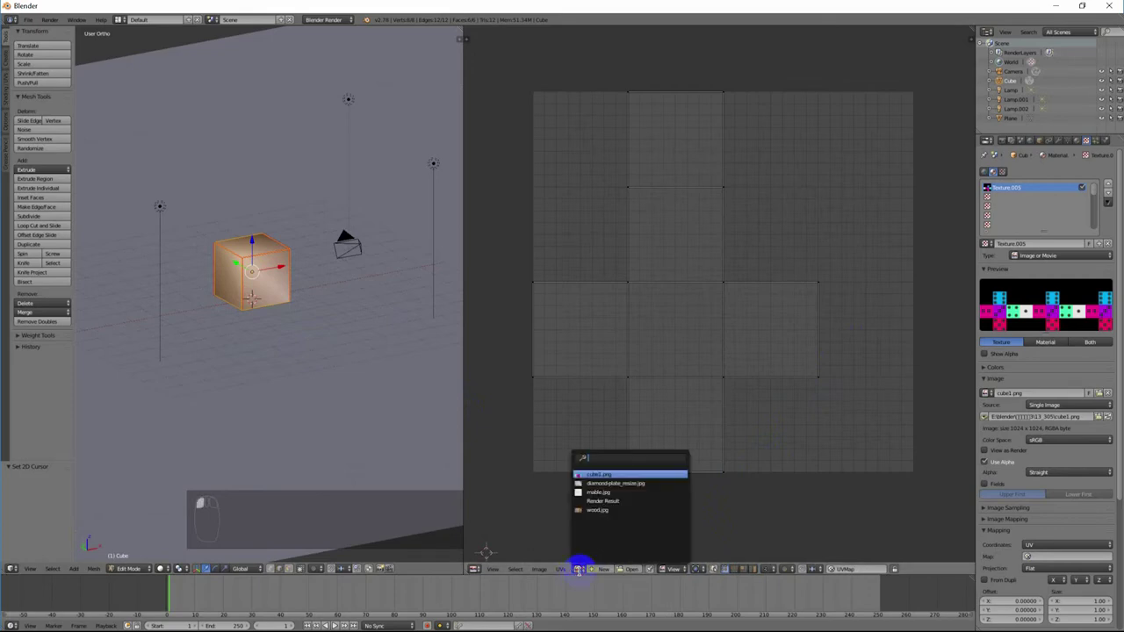
left_click(610, 474)
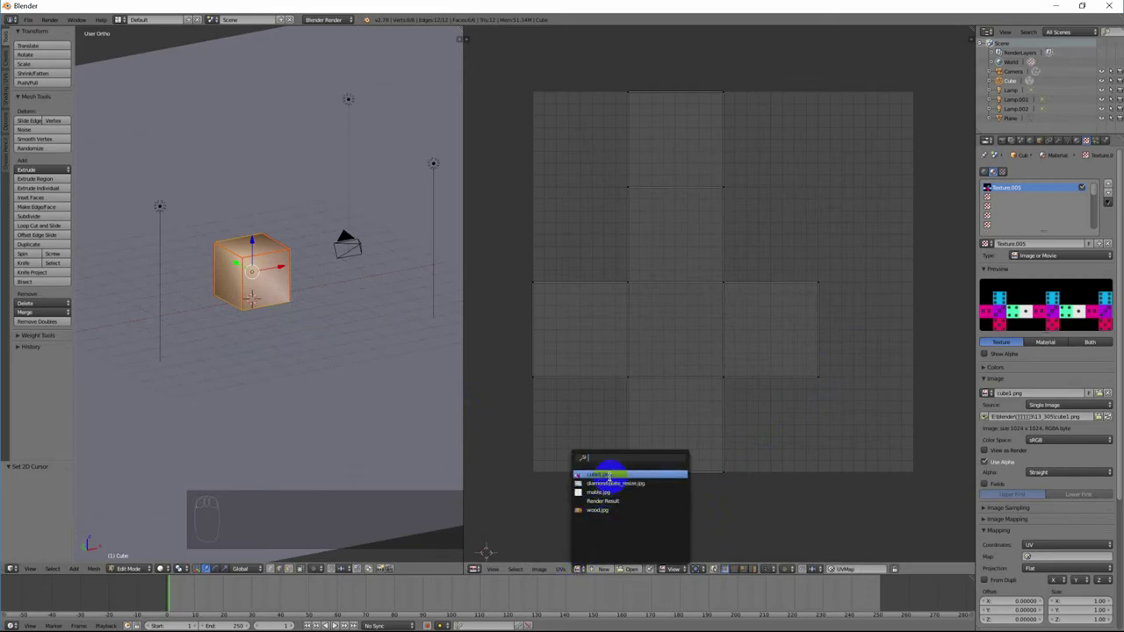
left_click(600, 477)
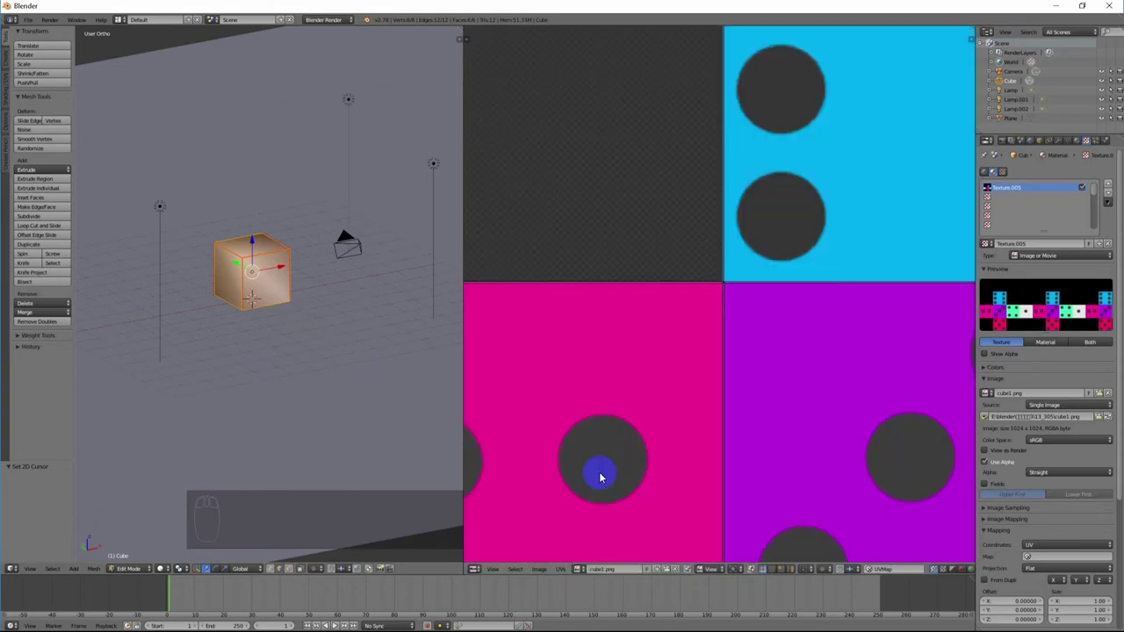
scroll(710, 451, "down", 5)
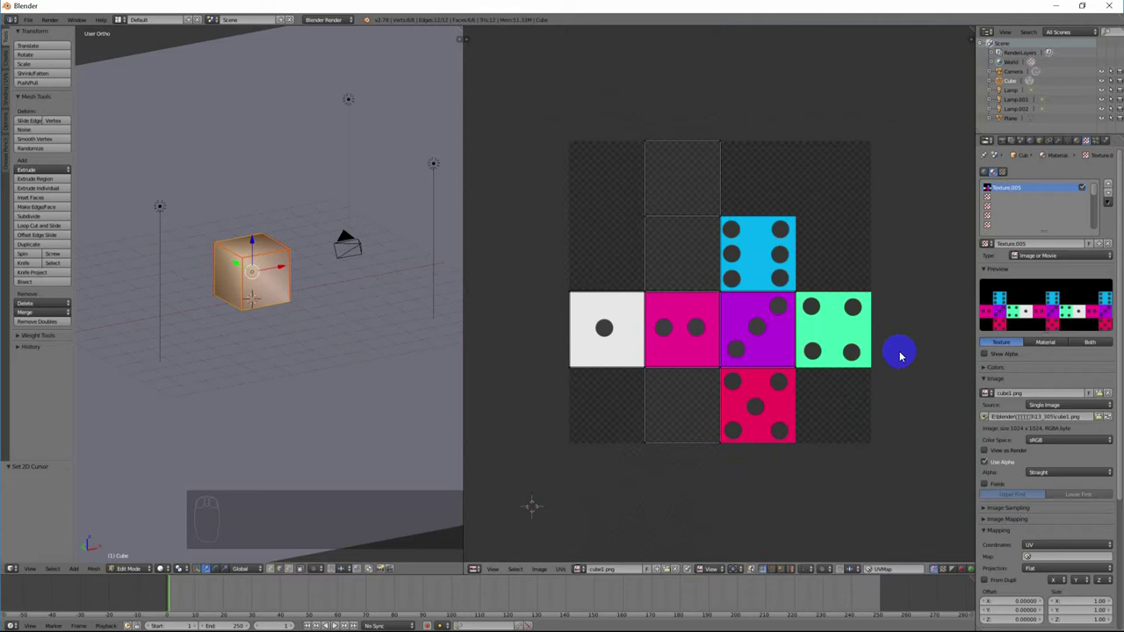
Step: Select the entire UV layout and rotate it about 90 degrees counterclockwise to match the orientation of the dice cross
key("a")
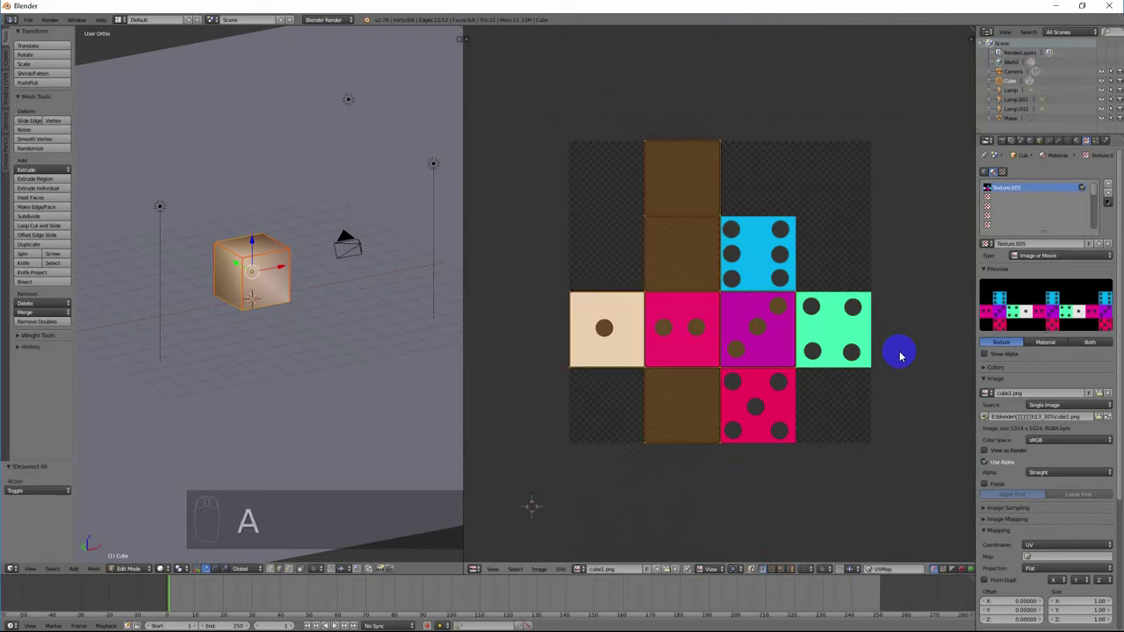
key("a")
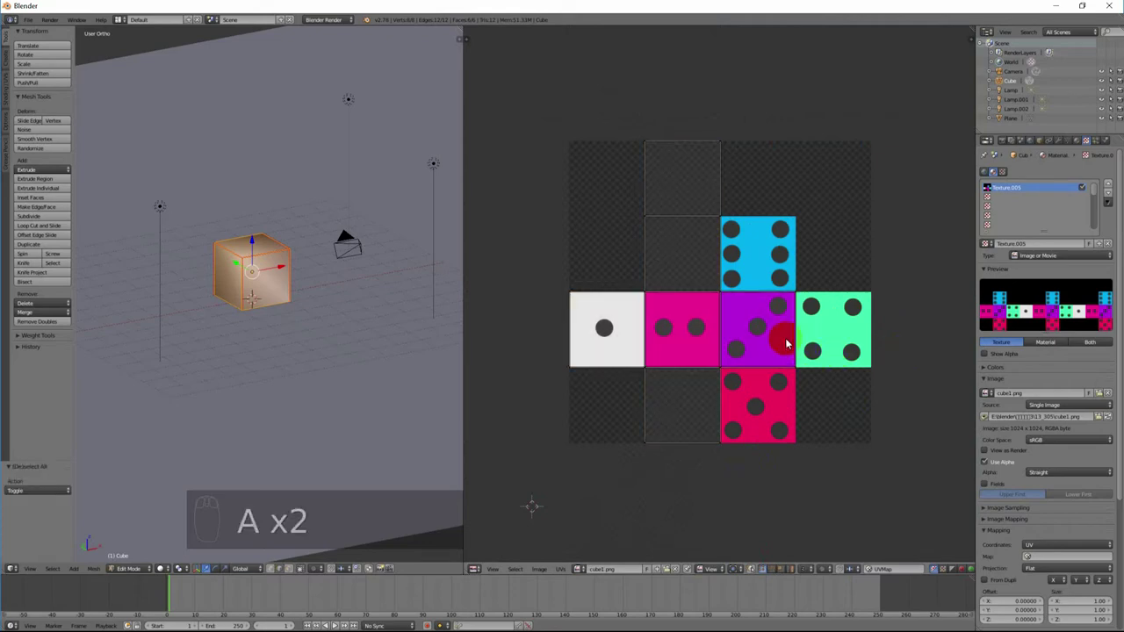
key("a")
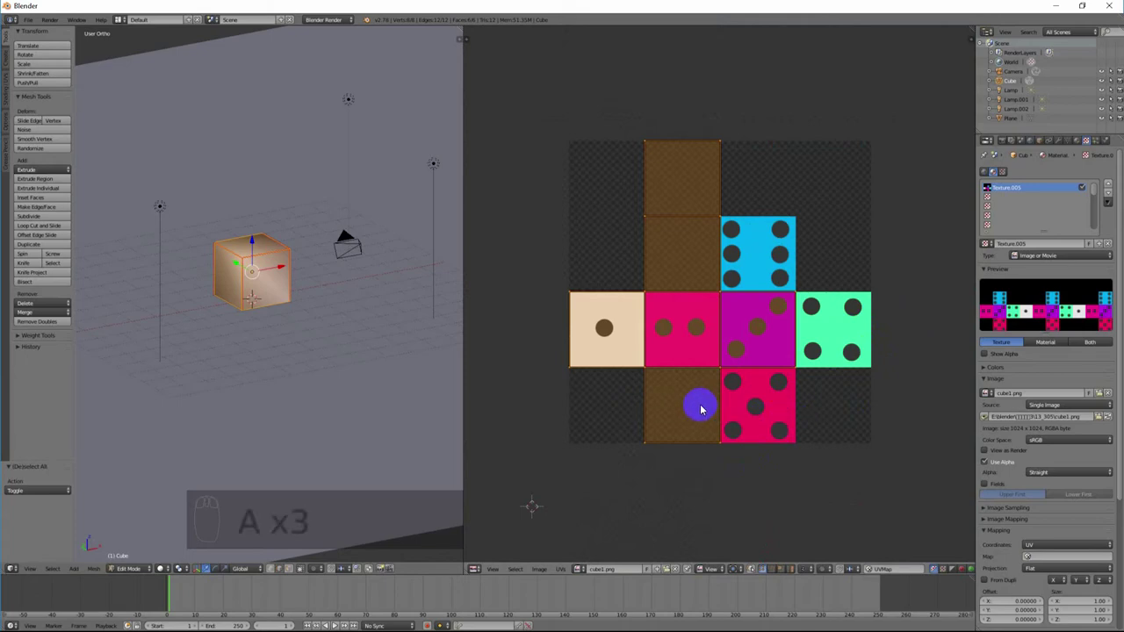
key("r")
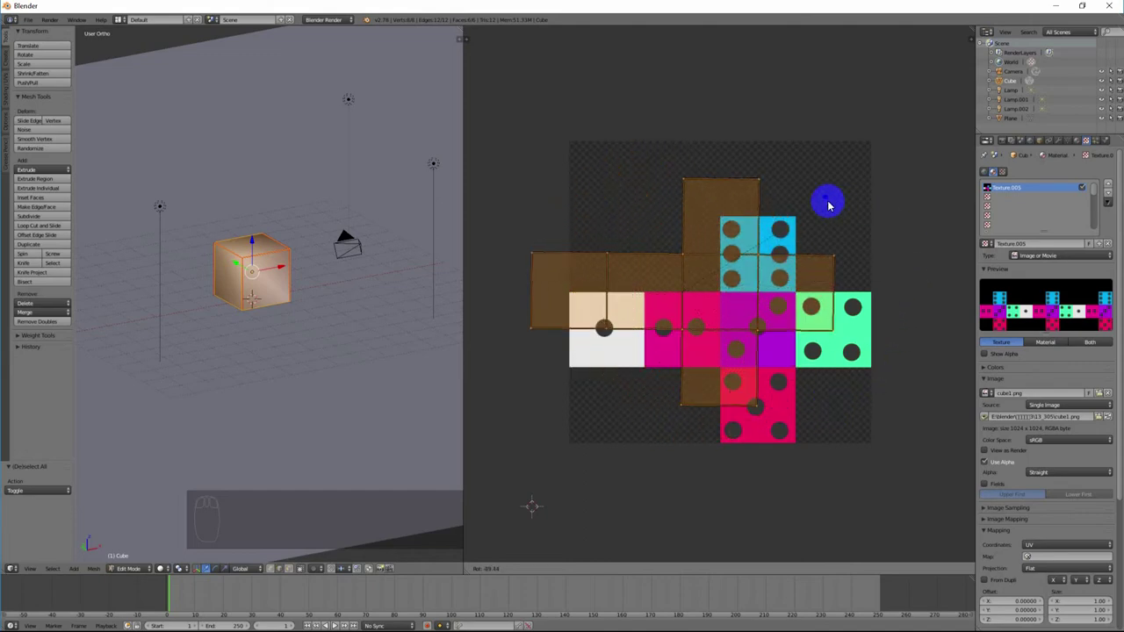
left_click(847, 340)
right_click(847, 352)
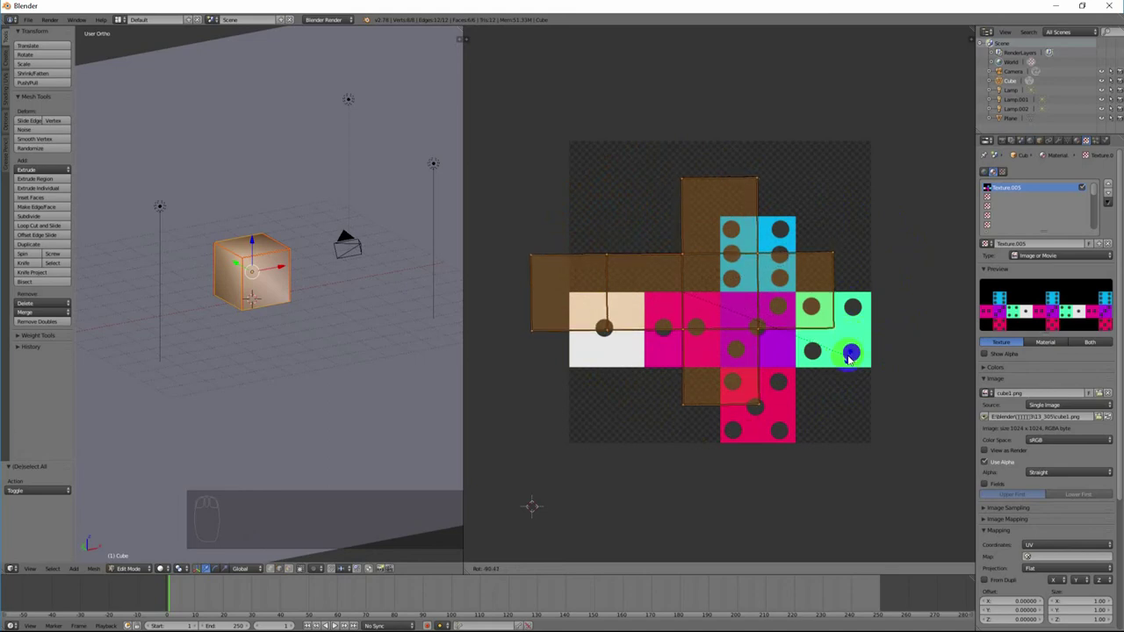
left_click(847, 358)
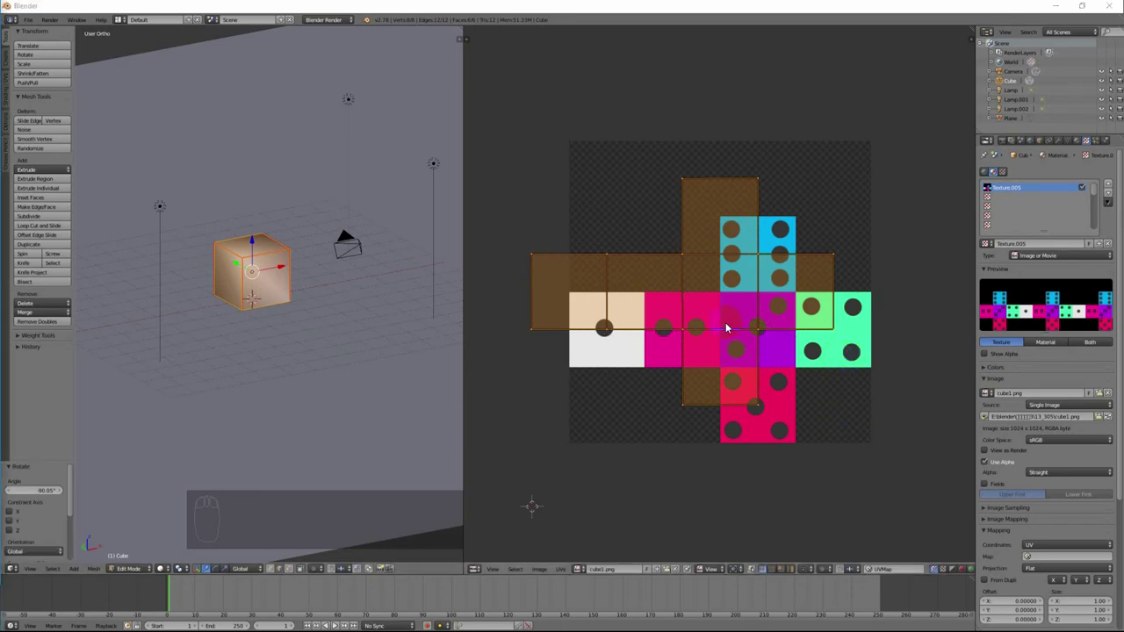
Step: Move the UV layout about 0.127 in X and -0.127 in Y onto the six coloured dice faces
scroll(725, 325, "up", 3)
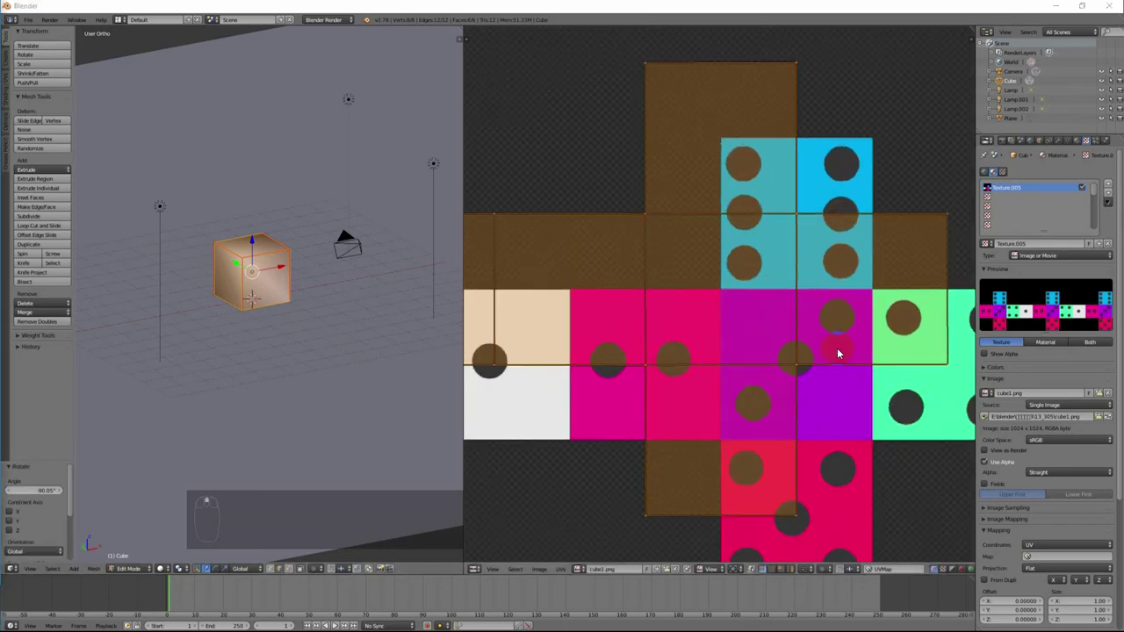
scroll(838, 352, "down", 3)
left_click(746, 288)
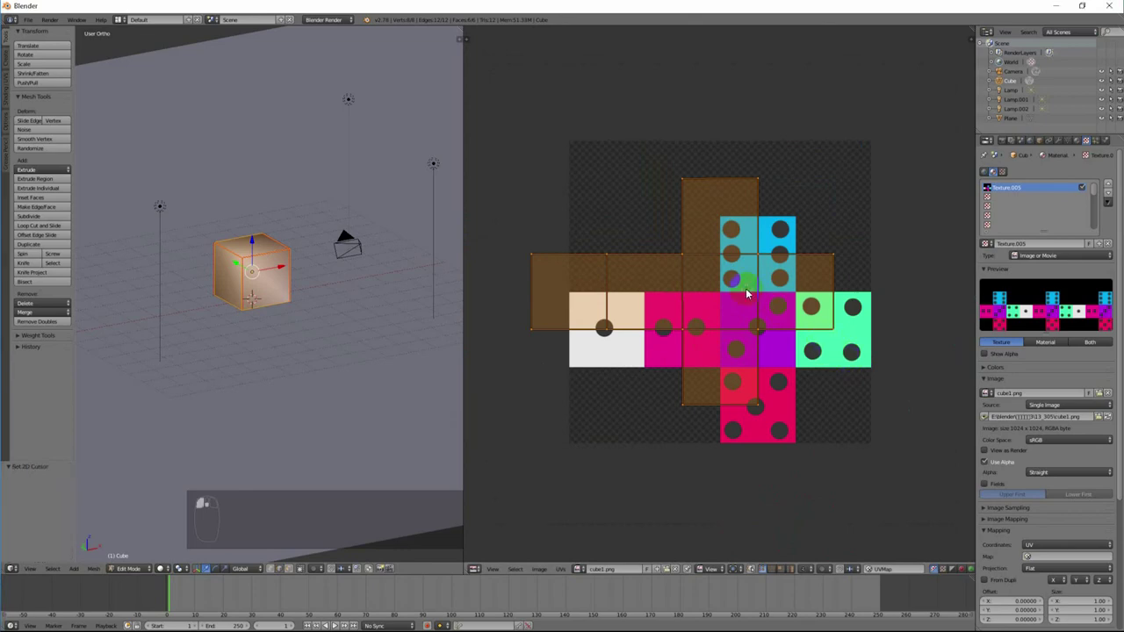
key("g")
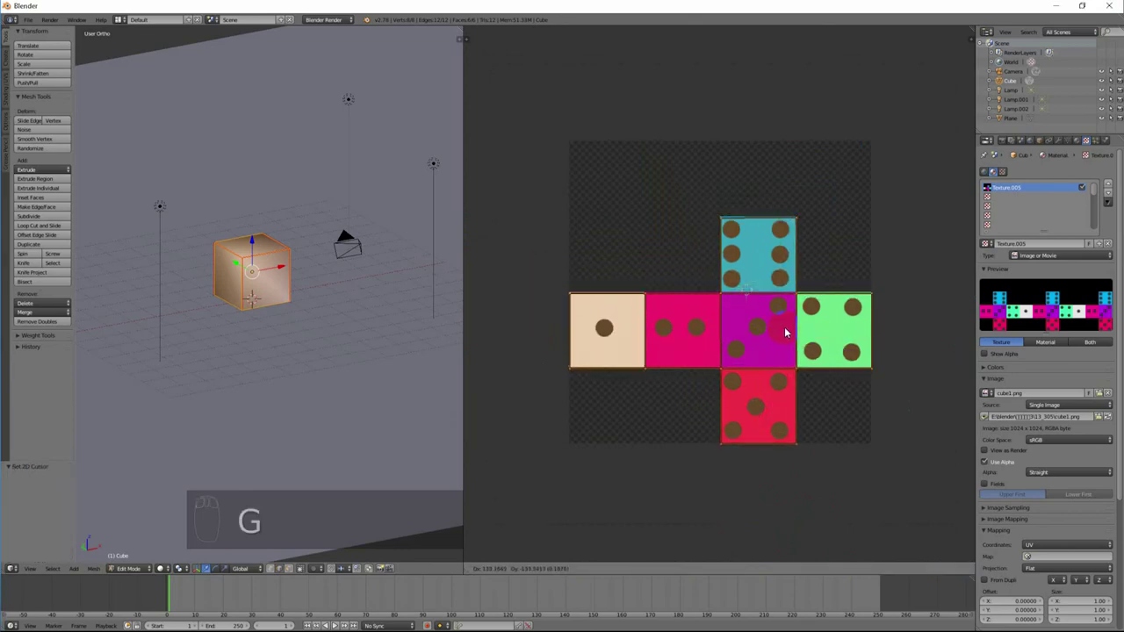
left_click(787, 335)
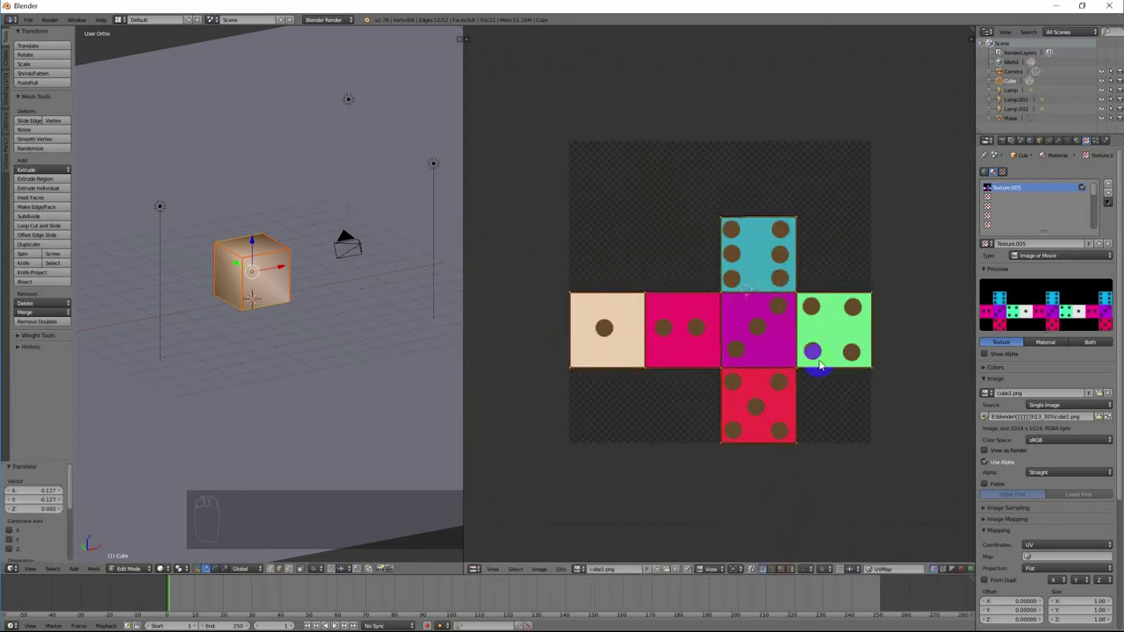
Step: Nudge the UV layout about -0.002 in X and 0.002 in Y to align its edges with the dice face borders
scroll(847, 467, "up", 5)
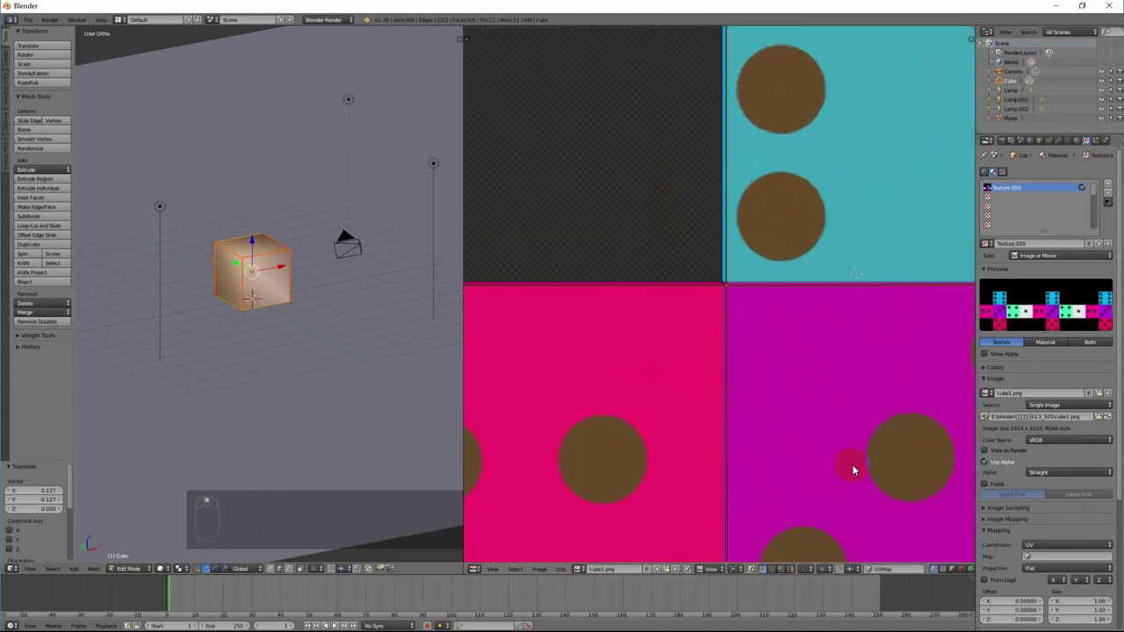
key("g")
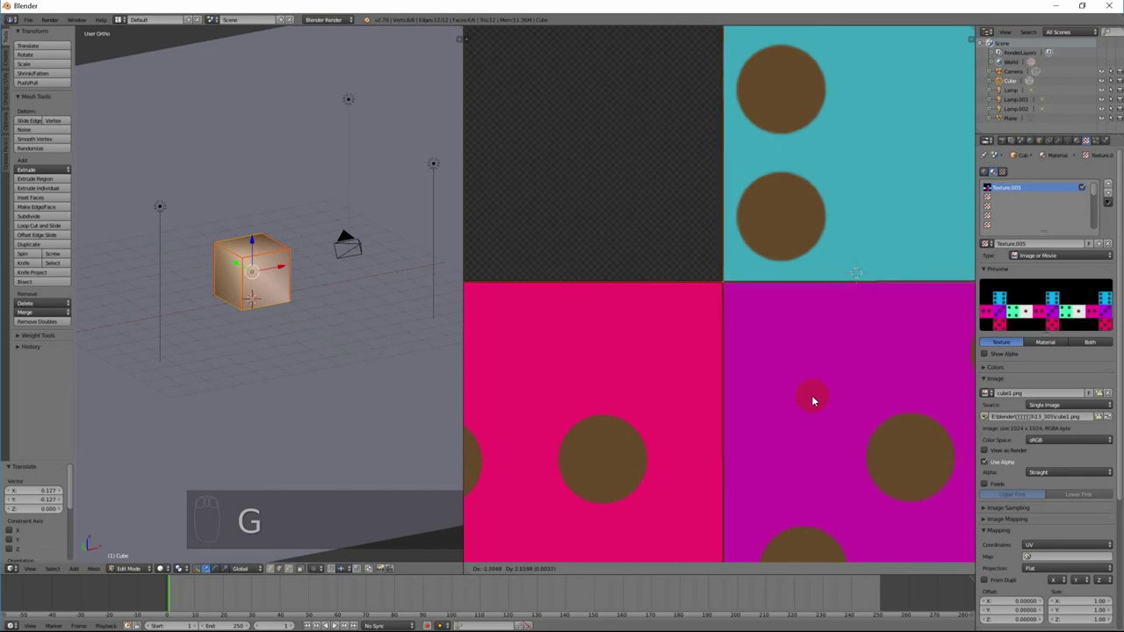
left_click(812, 401)
scroll(837, 439, "down", 6)
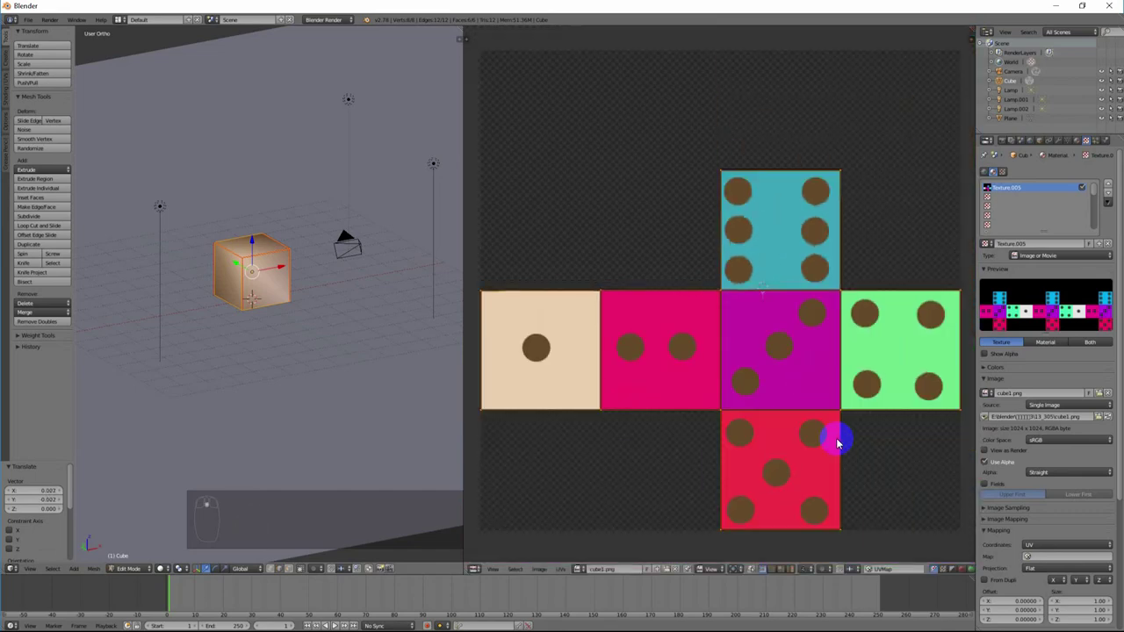
Step: Render the textured cube and widen the render area until the whole rendered image fits
middle_click_drag(308, 377, 281, 396)
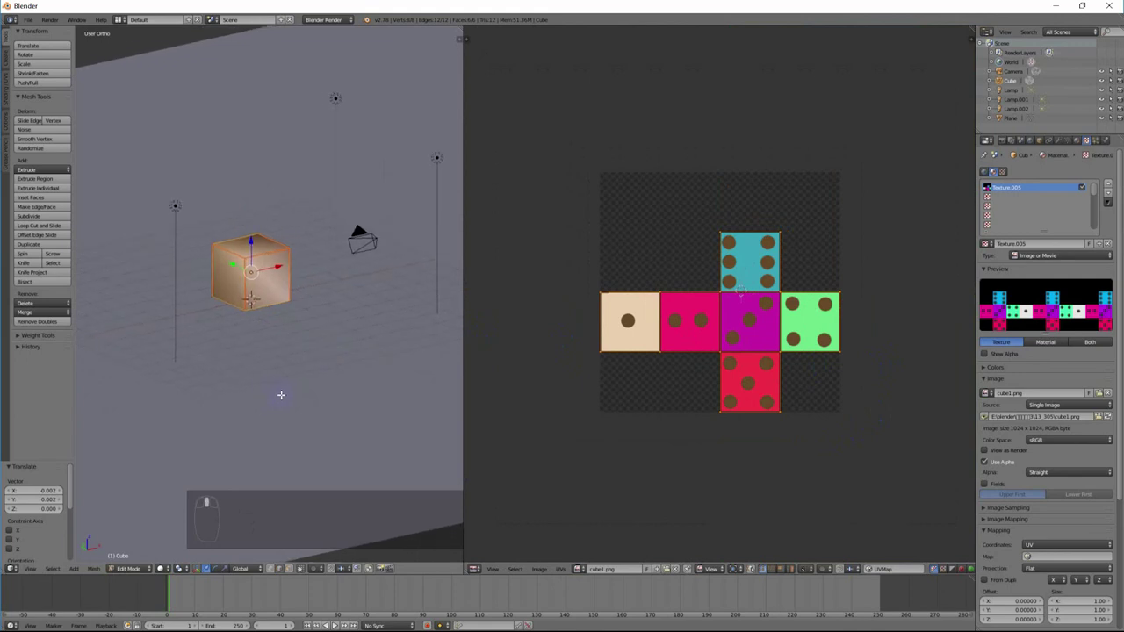
key("F12")
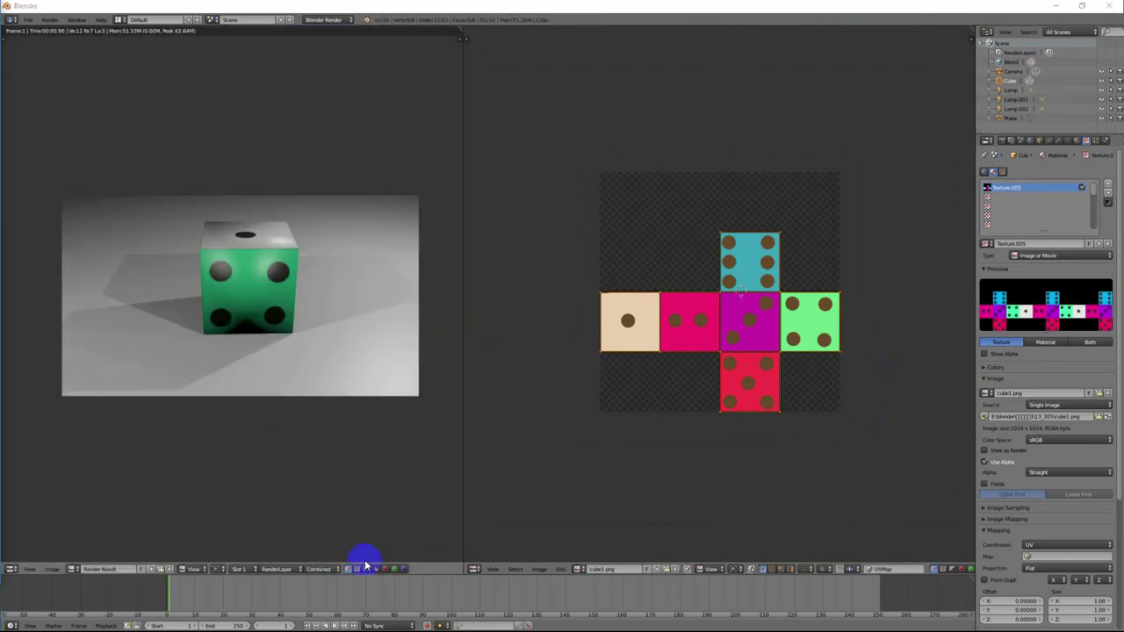
scroll(367, 431, "up", 3)
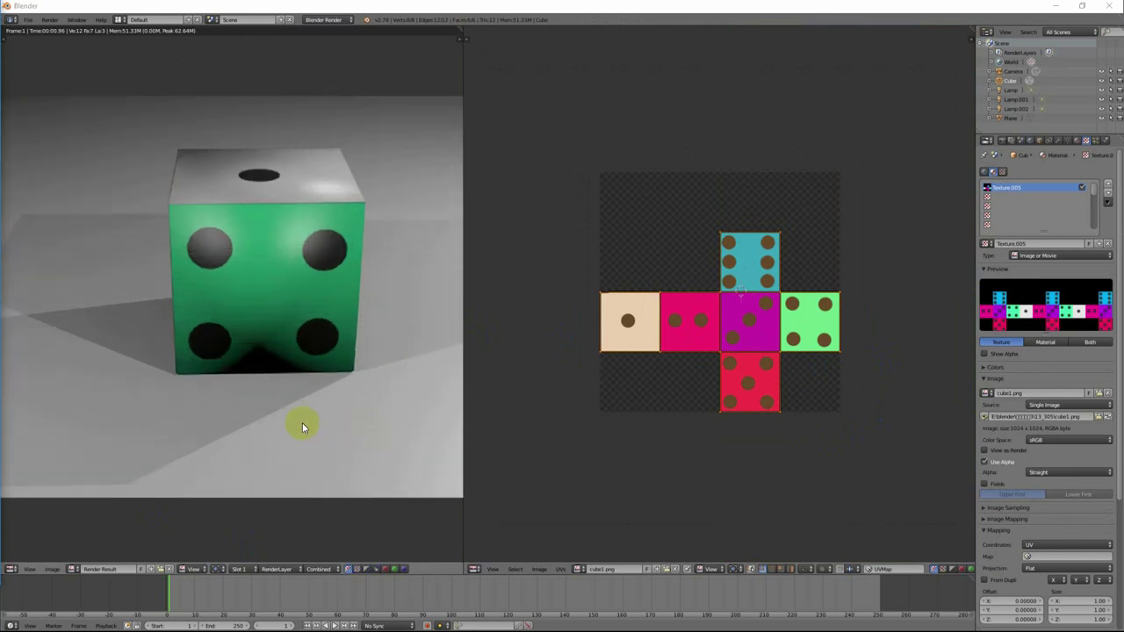
scroll(302, 422, "down", 1)
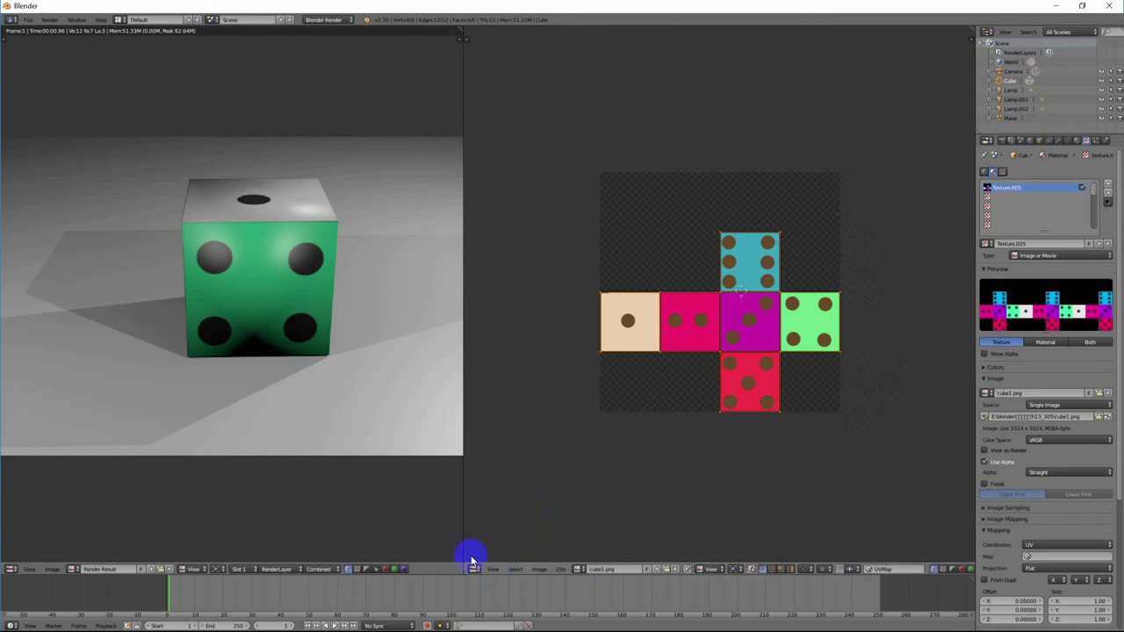
left_click_drag(461, 414, 700, 427)
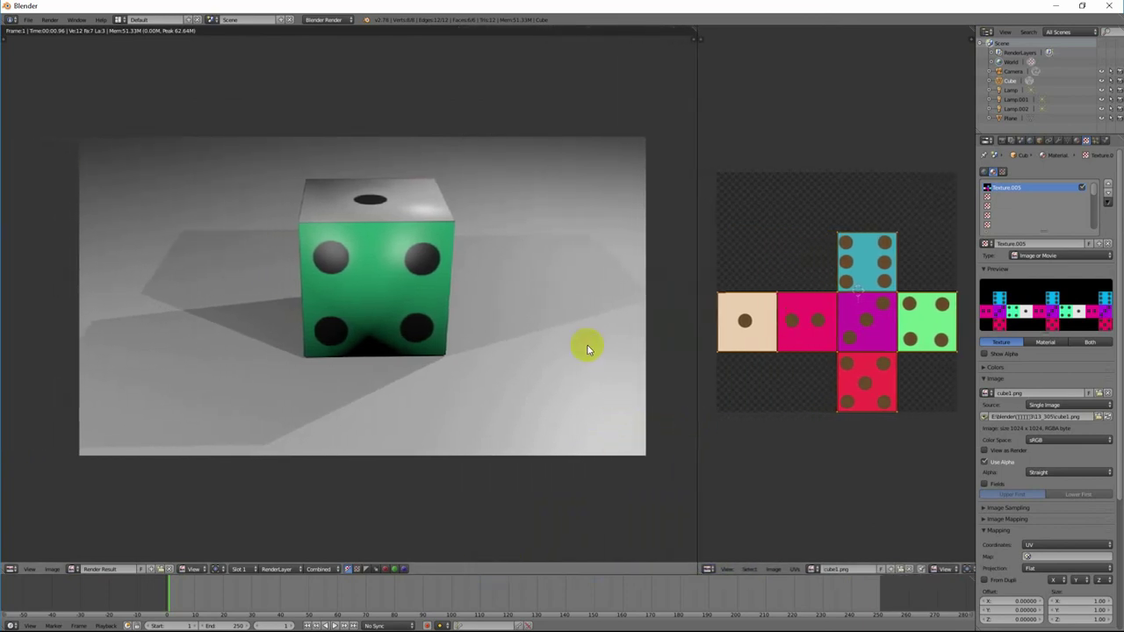